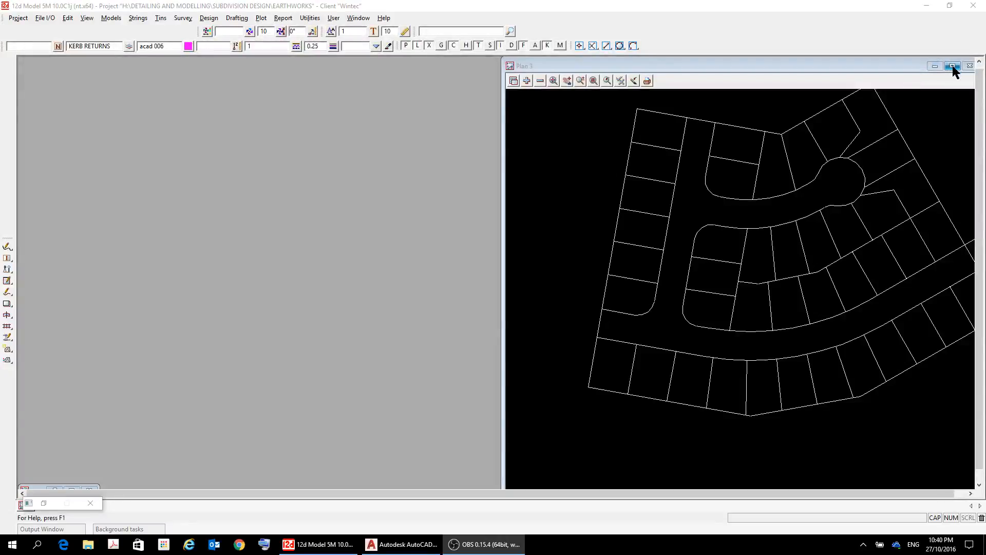
# - Maximize the Plan 3 view and open the exact tin to tin volume tool, placing its dialog clear of the subdivision drawing
pyautogui.click(952, 66)
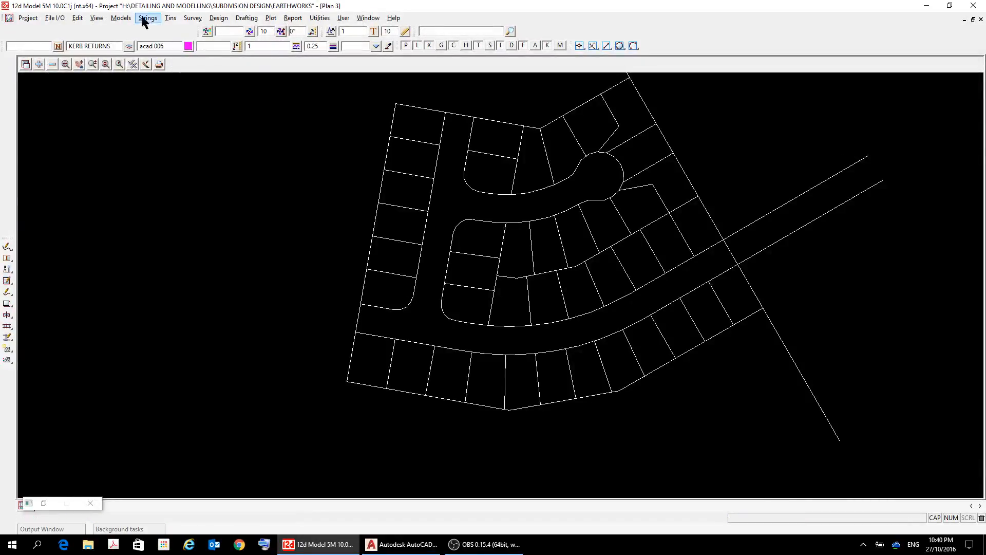
pyautogui.click(171, 19)
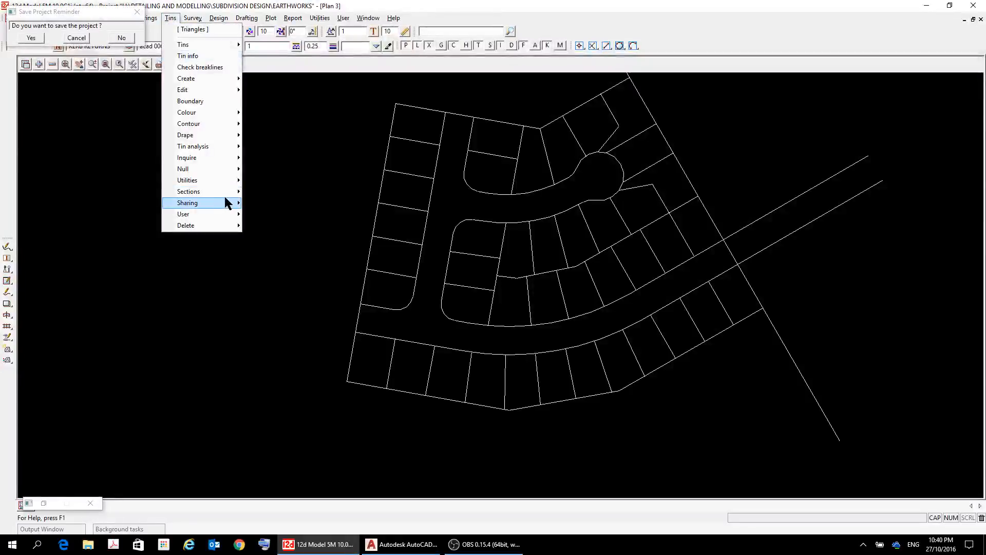
pyautogui.moveTo(194, 21)
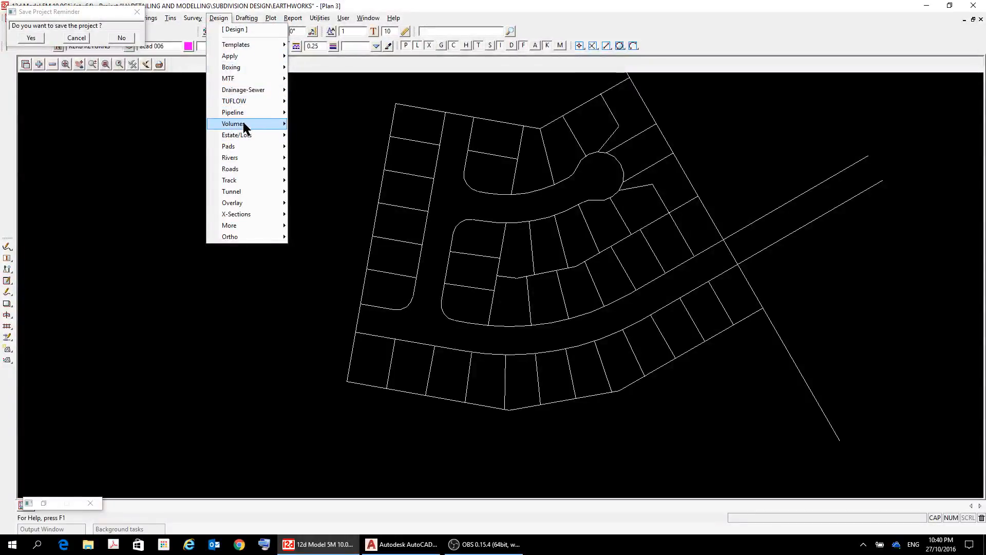
pyautogui.moveTo(245, 127)
pyautogui.moveTo(326, 149)
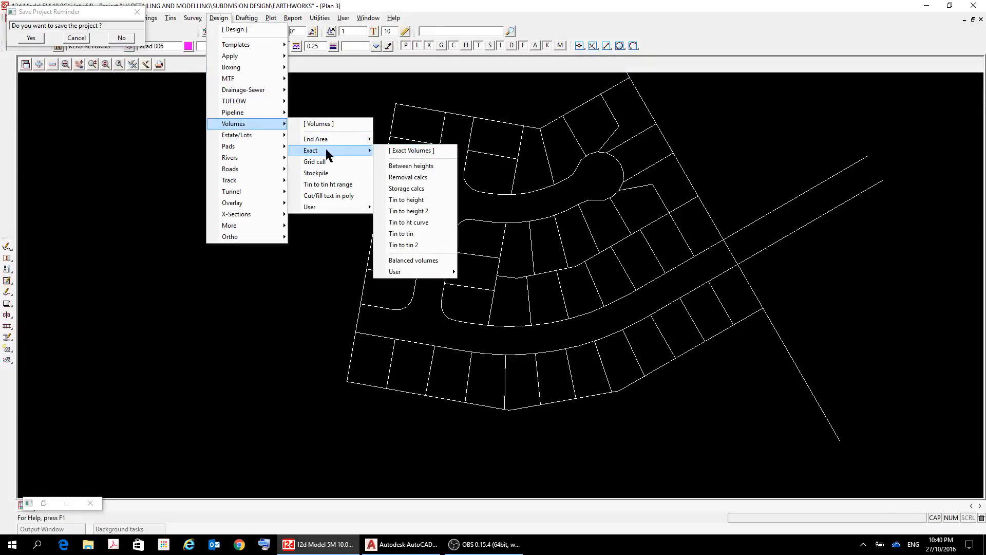
pyautogui.click(409, 232)
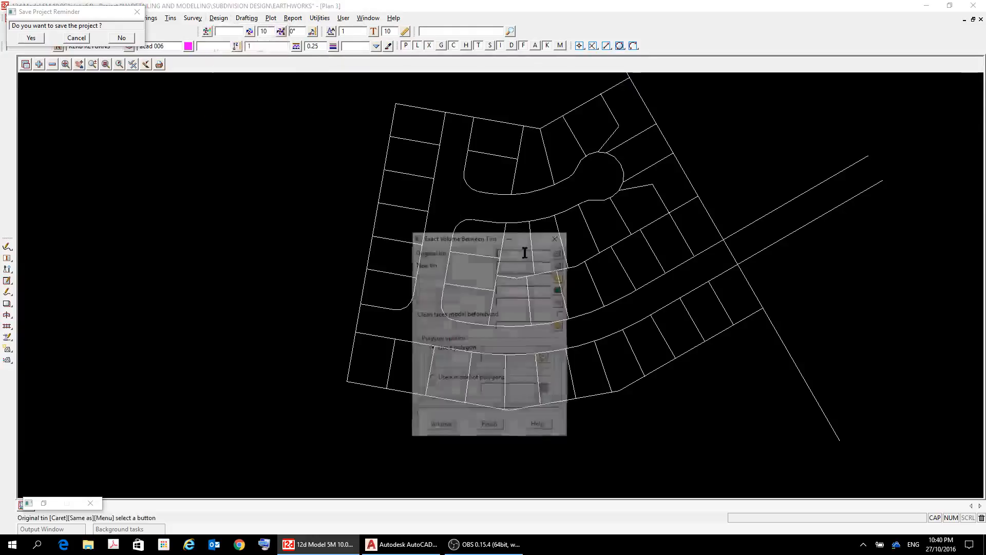
pyautogui.moveTo(452, 238); pyautogui.dragTo(778, 115)
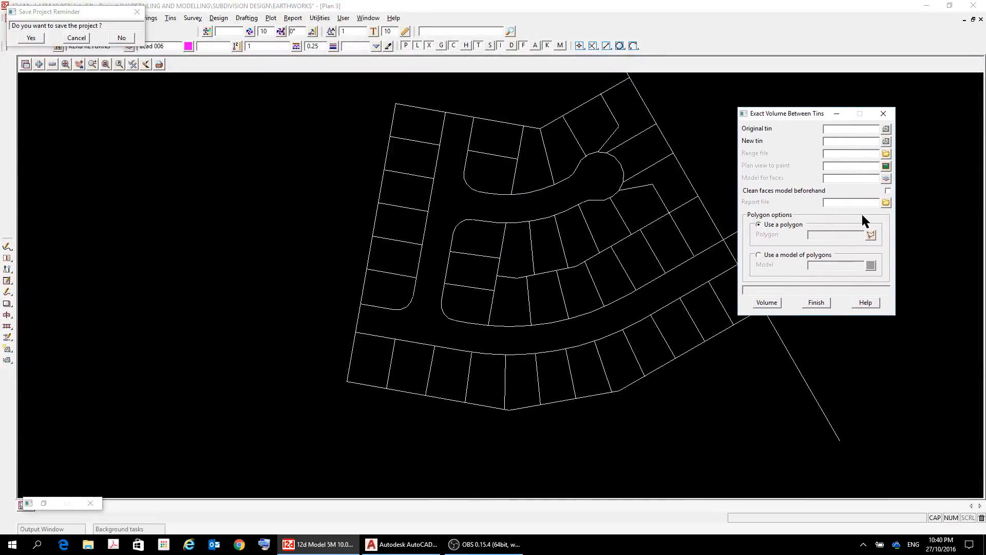
# - Set the original tin to SURVEY and the new tin to DESIGN SURFACE for the volume calculation
pyautogui.click(886, 130)
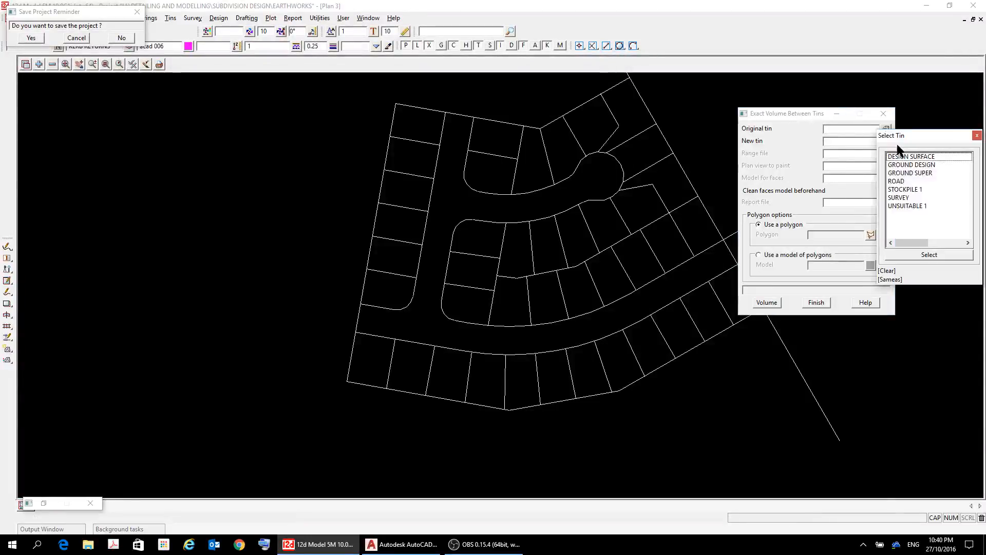
pyautogui.doubleClick(904, 198)
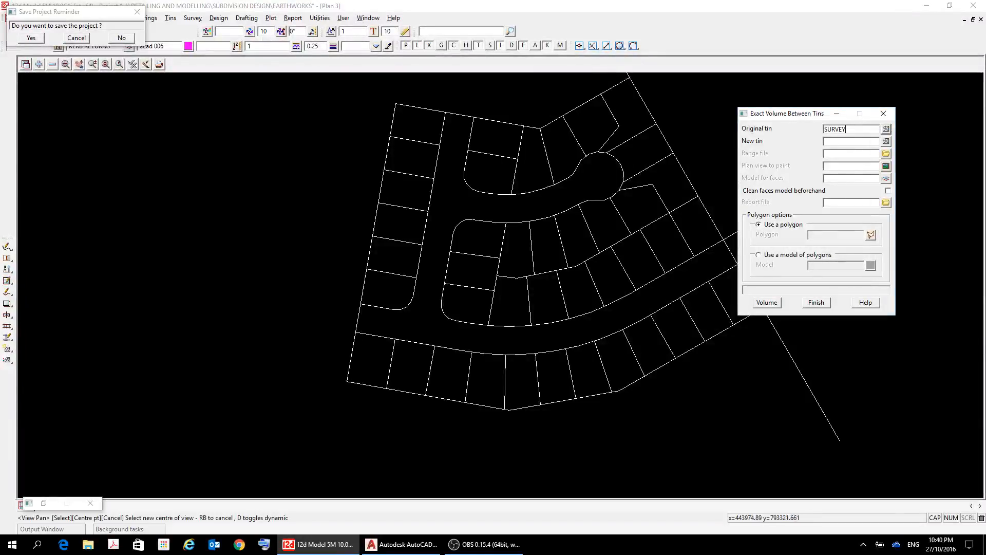
pyautogui.click(886, 141)
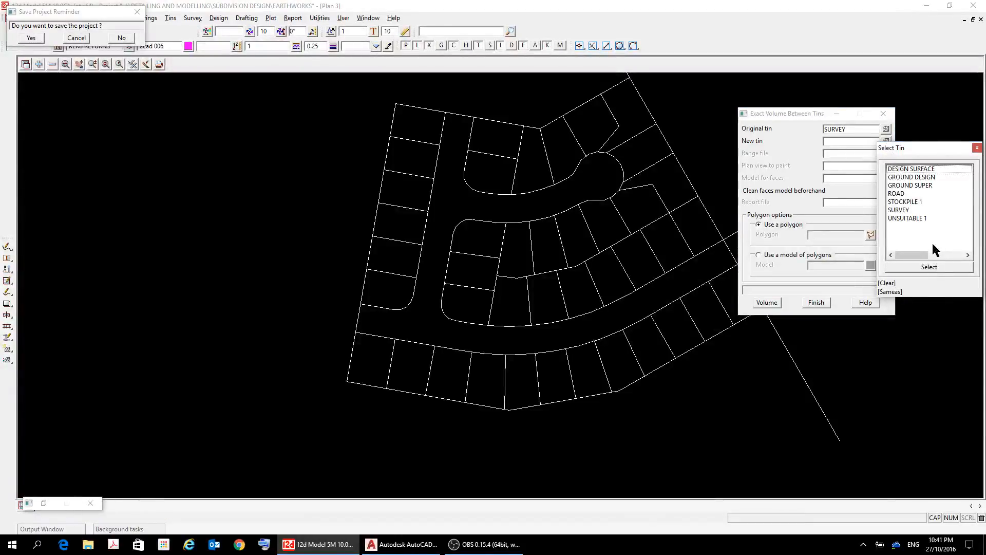
pyautogui.doubleClick(911, 169)
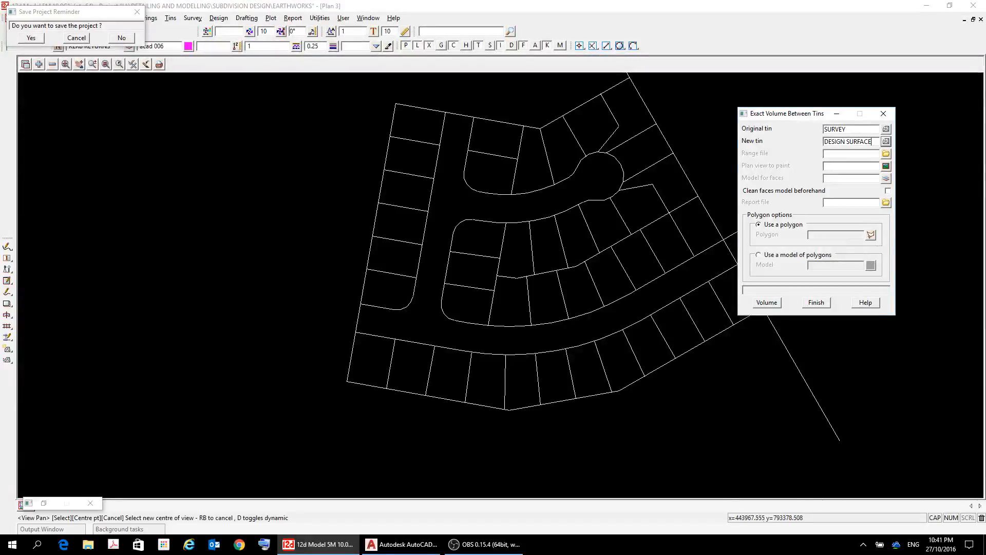
# - Use ROAD DEPTHS.drf as the range file, paint plan view 1 and enable cleaning the faces model beforehand
pyautogui.click(887, 153)
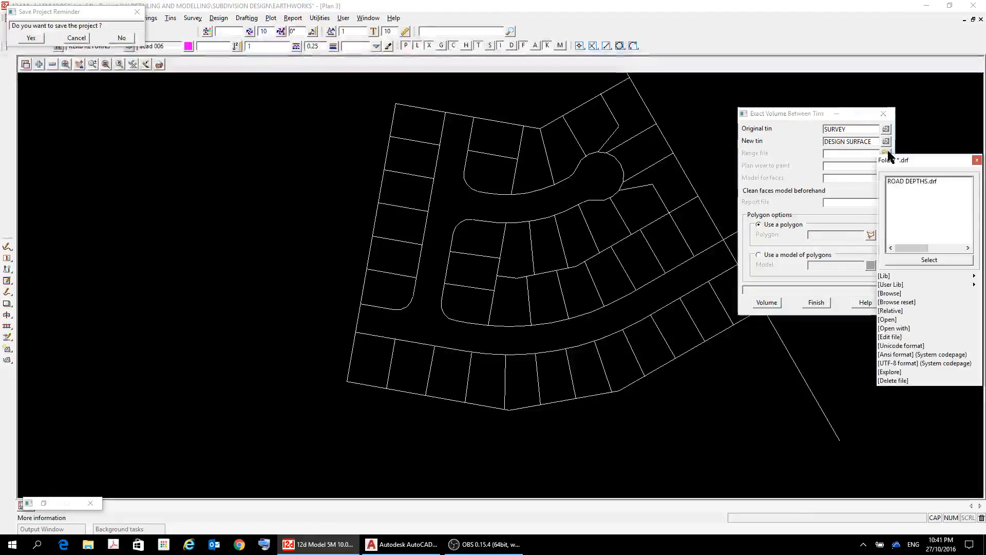
pyautogui.doubleClick(917, 181)
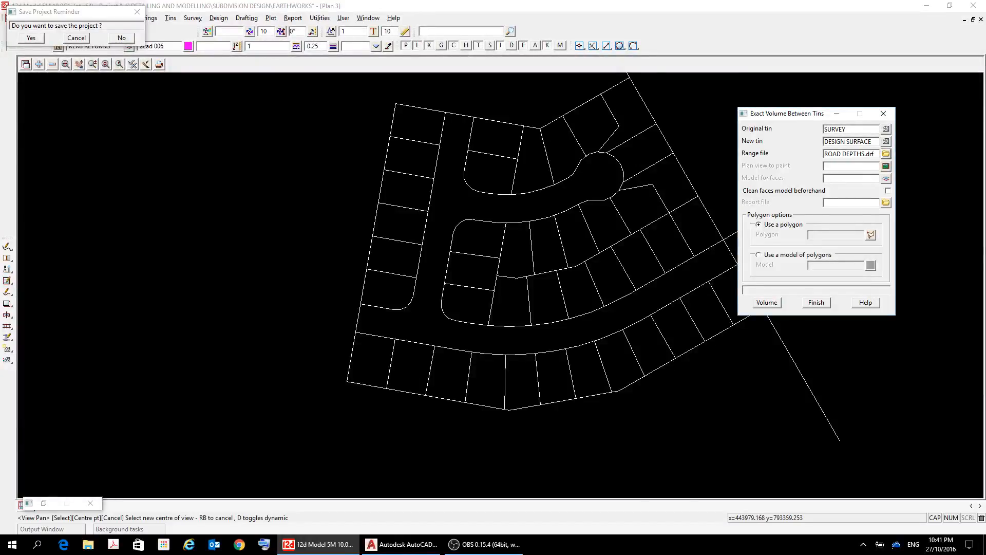
pyautogui.click(886, 166)
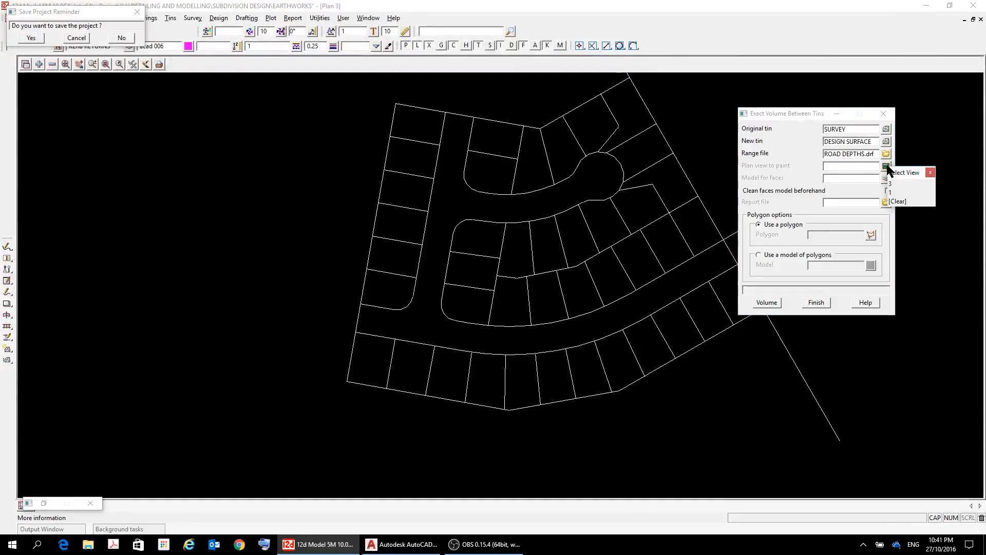
pyautogui.click(890, 185)
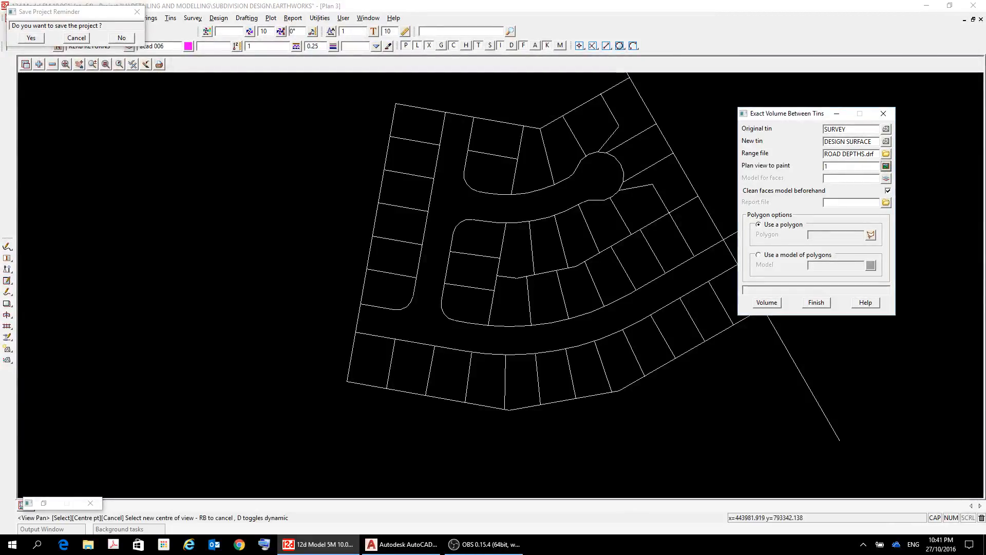
# - Set the model for faces to DEPTH FACES and the report file to DESIGN VOLUME.rpt
pyautogui.click(886, 179)
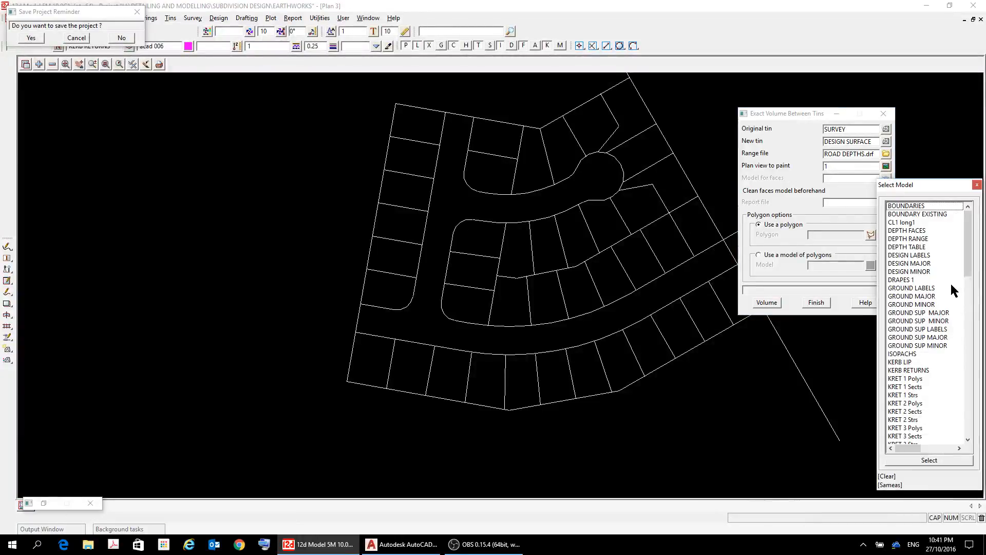
pyautogui.doubleClick(919, 232)
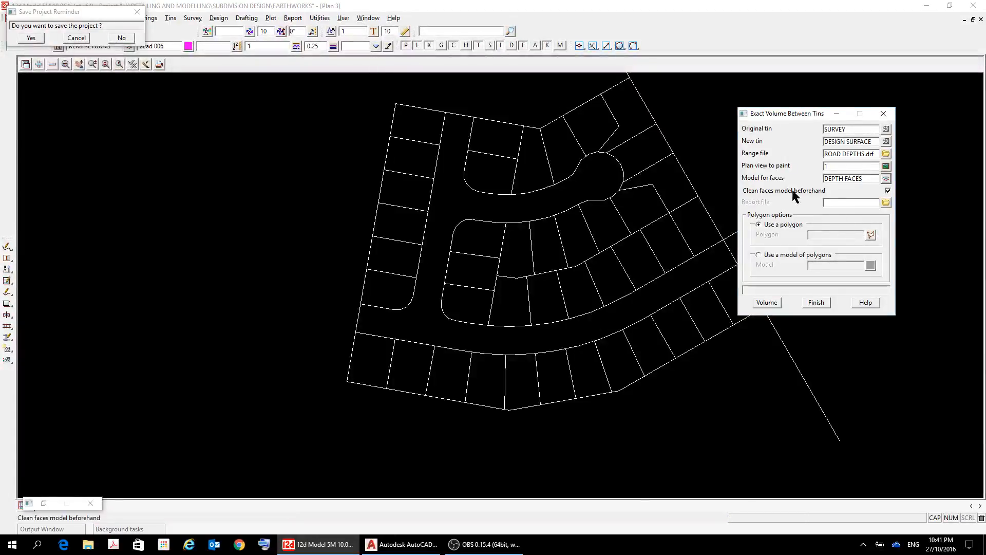
pyautogui.click(886, 202)
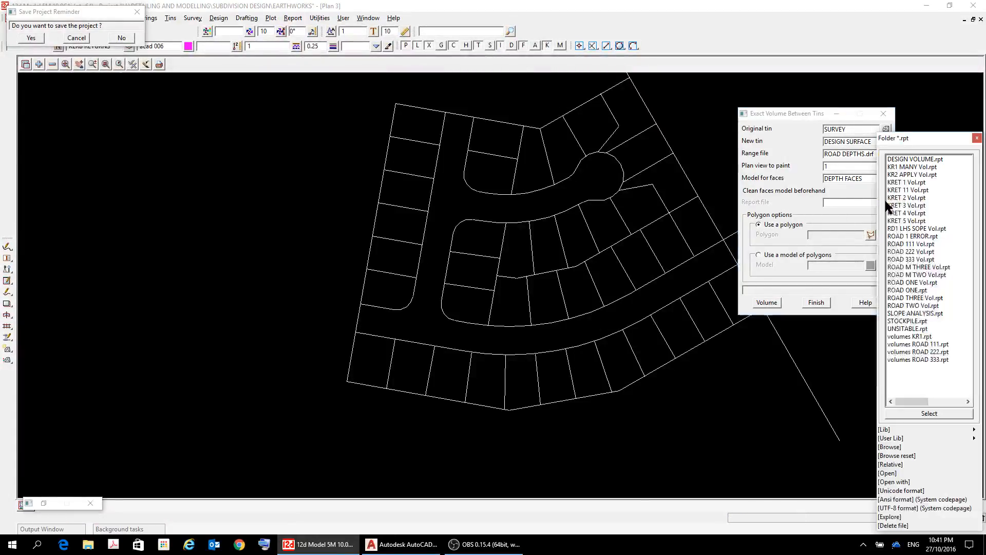
pyautogui.click(920, 159)
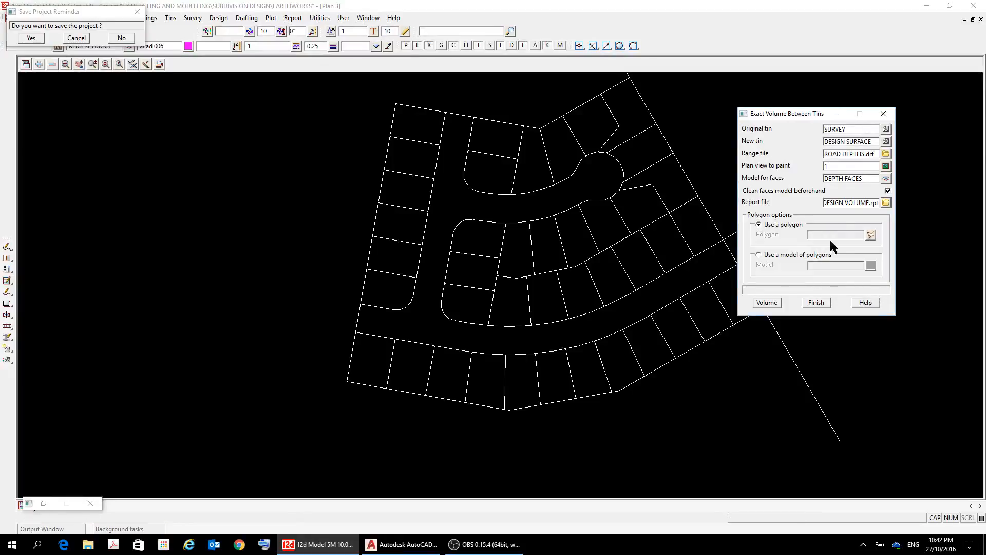
# - Open the ROAD DEPTHS.drf range file, review its depth ranges and colours, and close it
pyautogui.click(886, 154)
pyautogui.click(910, 182)
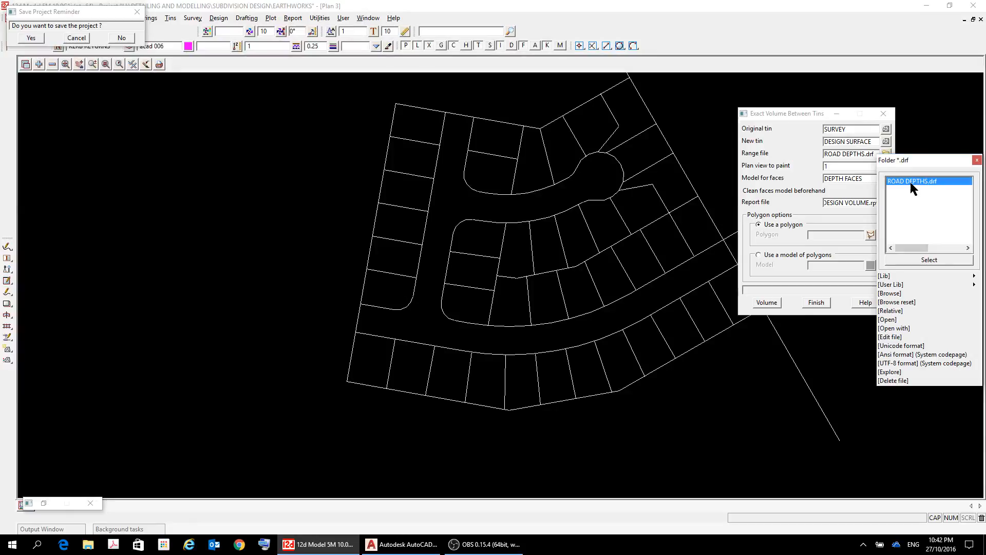
pyautogui.click(893, 320)
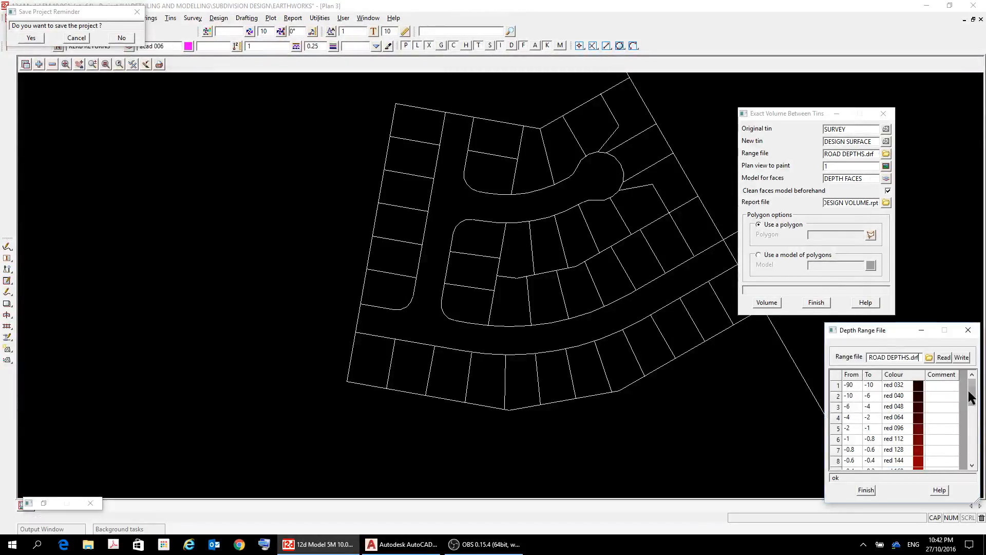
pyautogui.moveTo(971, 387); pyautogui.dragTo(976, 408)
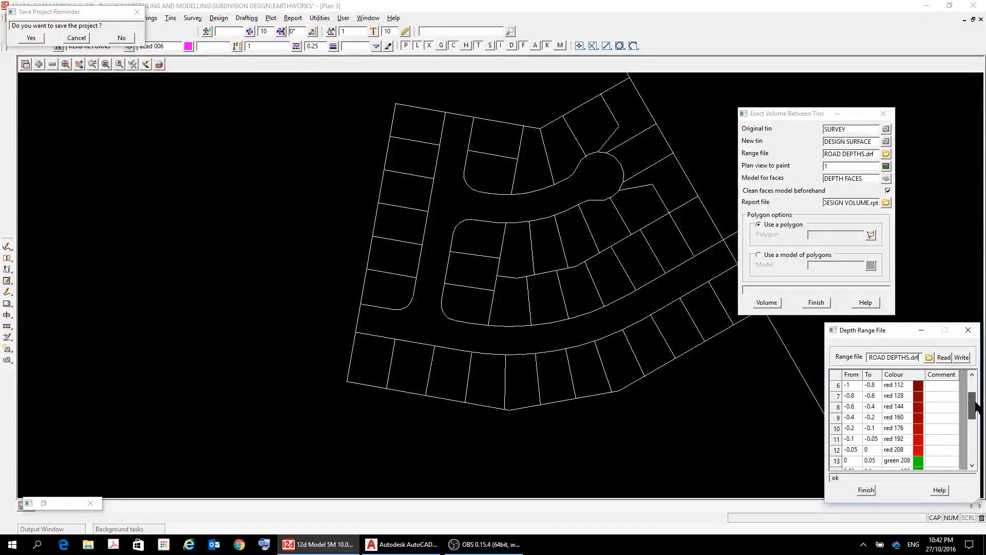
pyautogui.moveTo(976, 407); pyautogui.dragTo(976, 403)
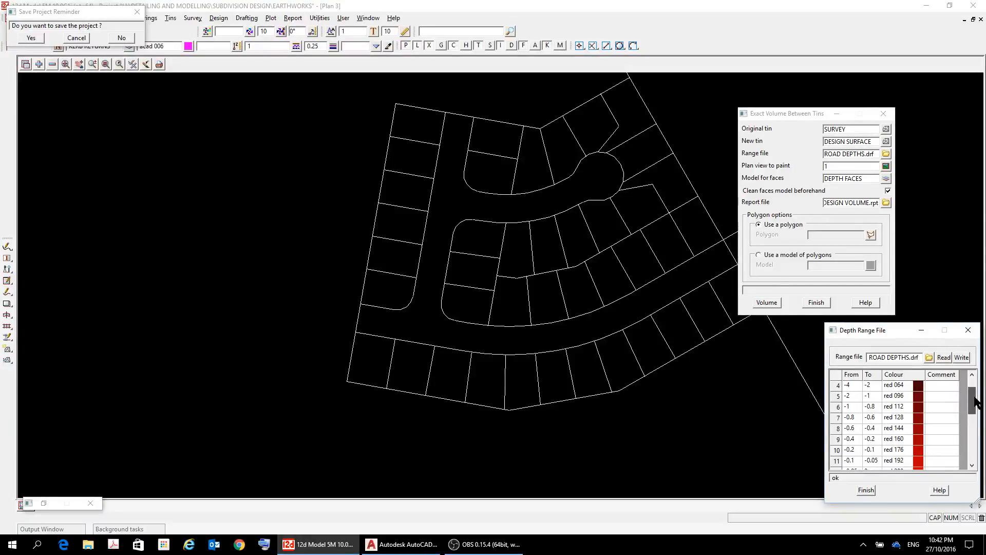
pyautogui.moveTo(976, 402); pyautogui.dragTo(980, 366)
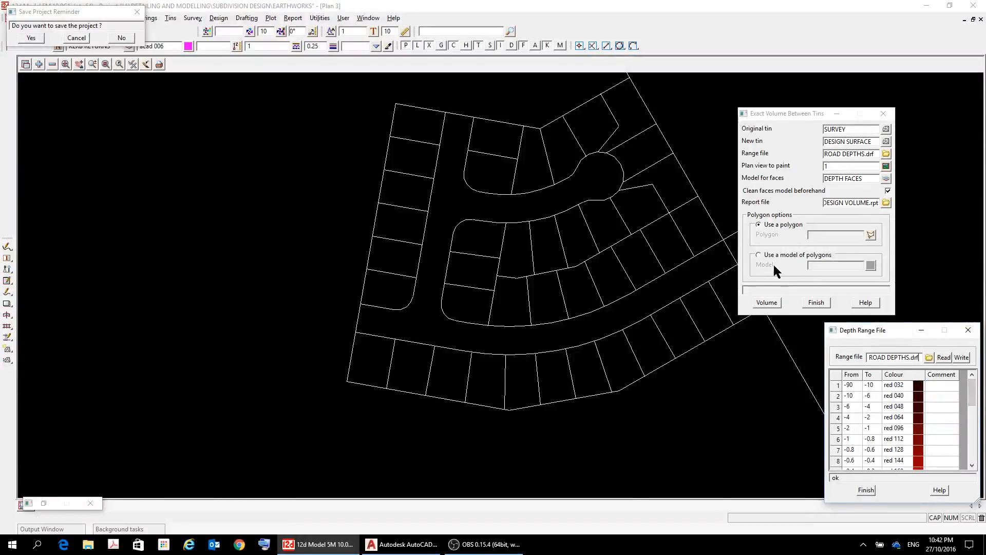
pyautogui.click(966, 331)
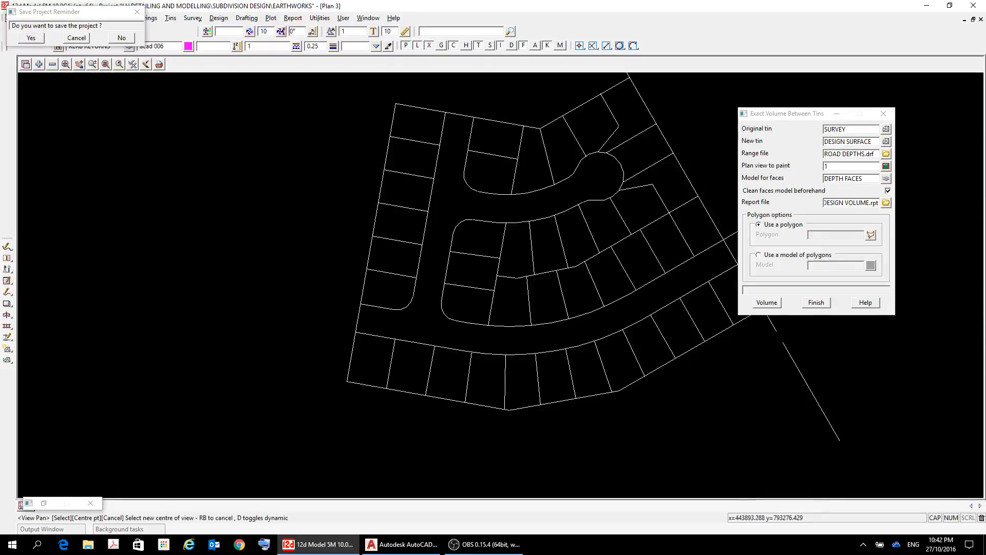
# - Calculate the exact volume between the two tins, replacing the existing DESIGN VOLUME.rpt report
pyautogui.click(767, 303)
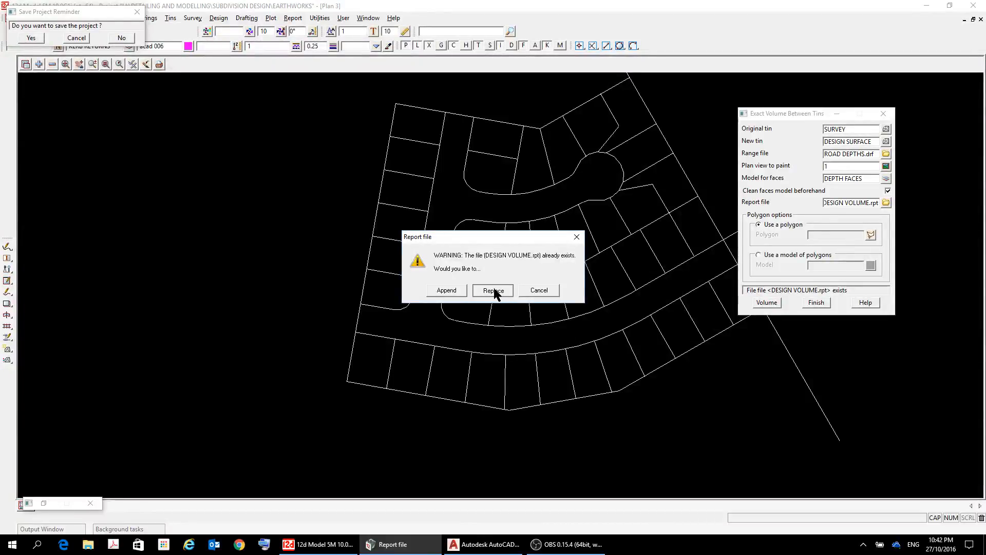
pyautogui.click(494, 291)
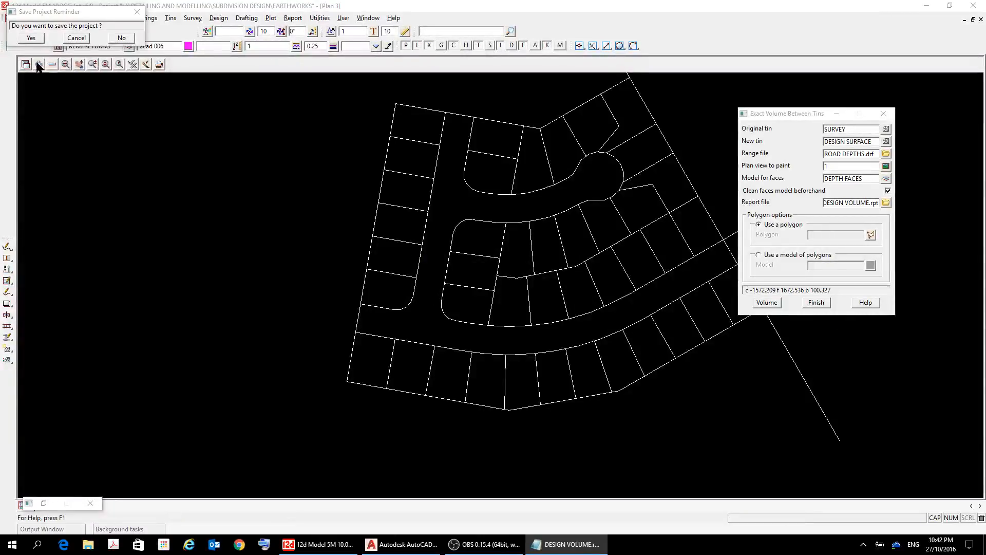
# - Add the DEPTH FACES model to Plan 3 and inspect the coloured cut and fill areas
pyautogui.click(39, 38)
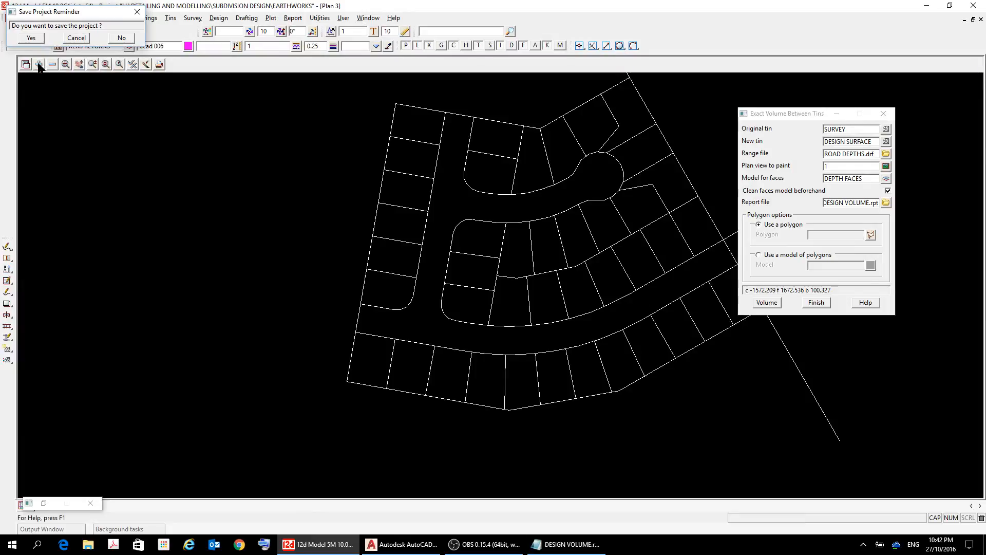
pyautogui.click(39, 64)
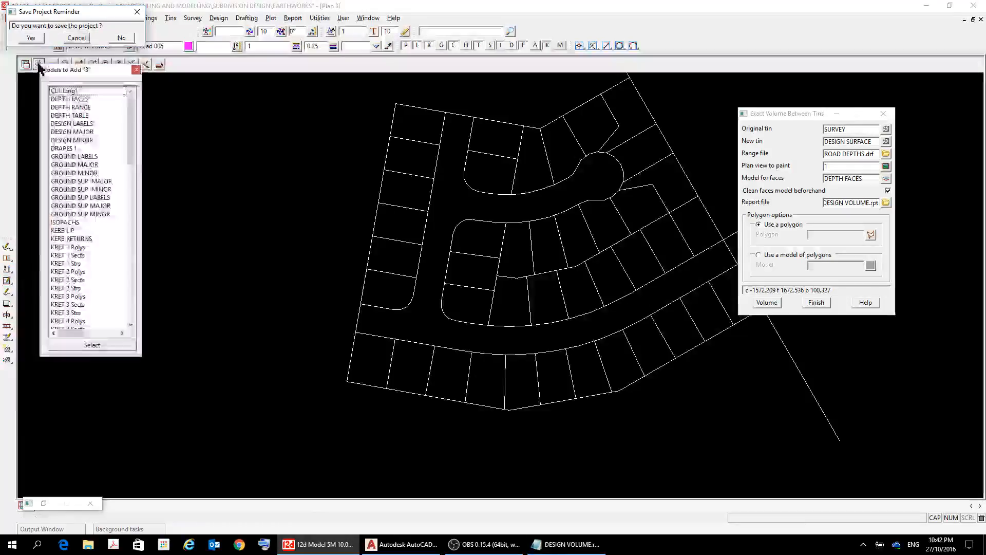
pyautogui.click(69, 99)
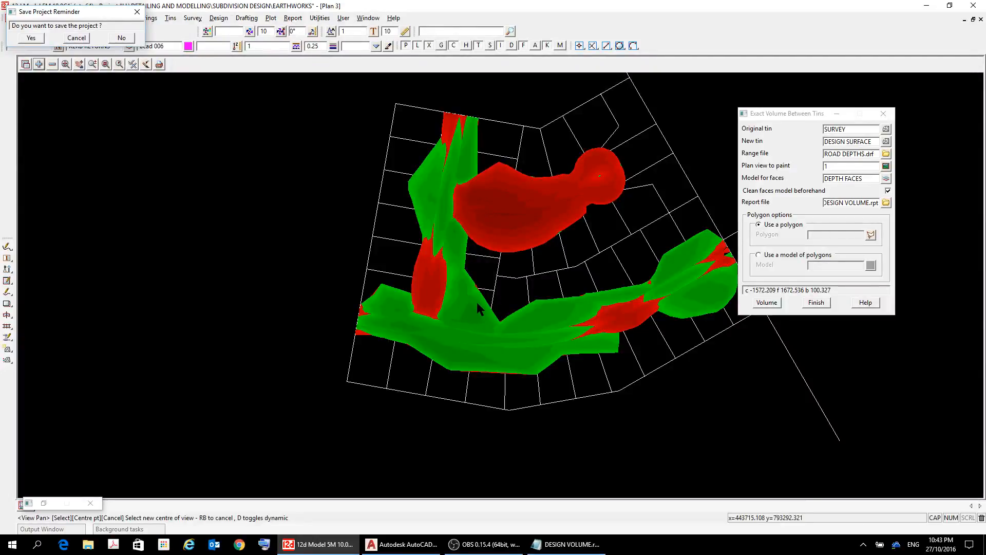
pyautogui.scroll(3, 513, 330)
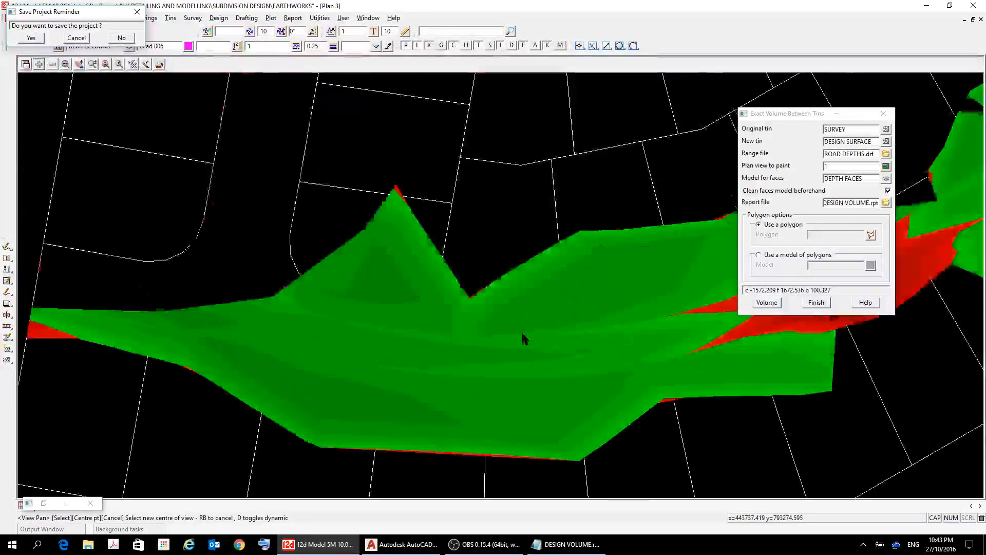
pyautogui.scroll(-2, 531, 331)
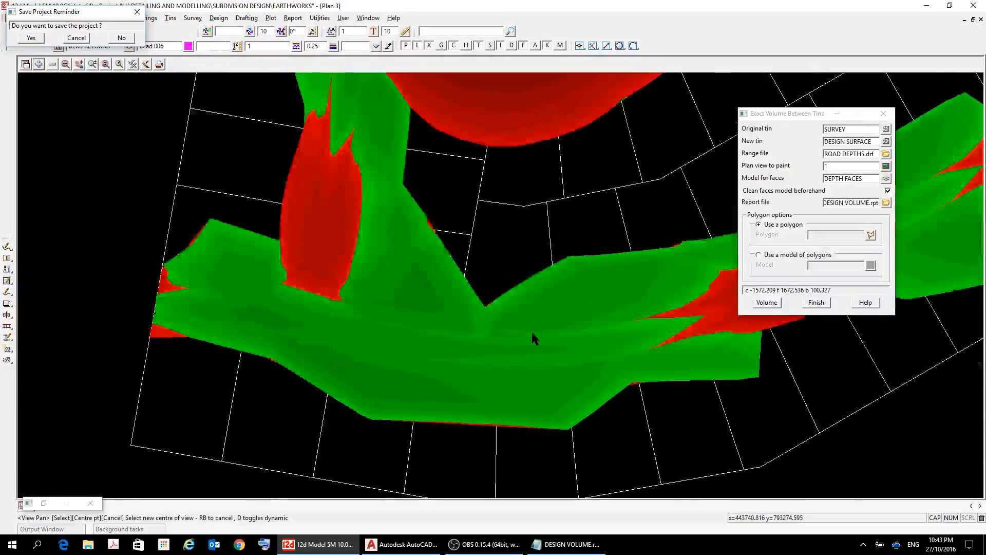
pyautogui.scroll(-3, 535, 338)
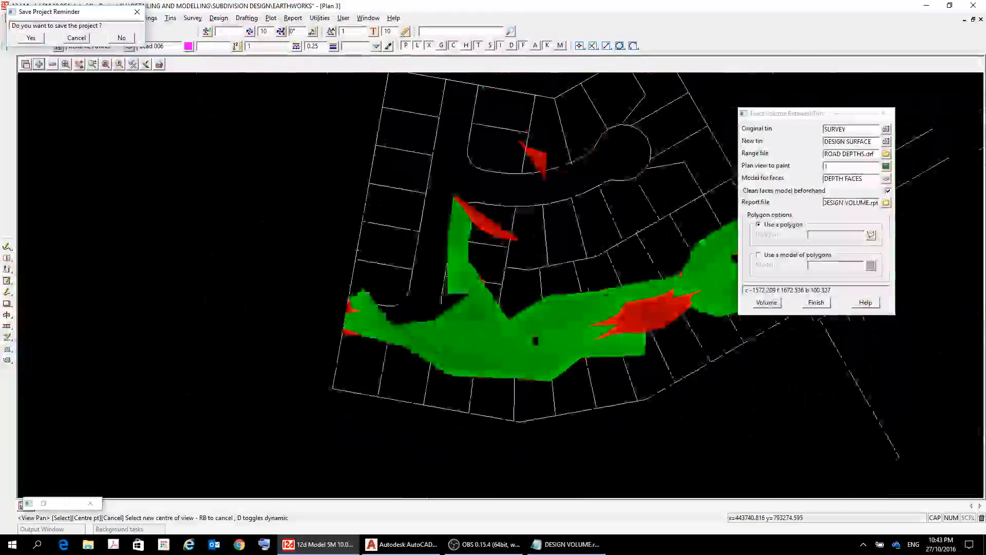
pyautogui.scroll(-2, 542, 334)
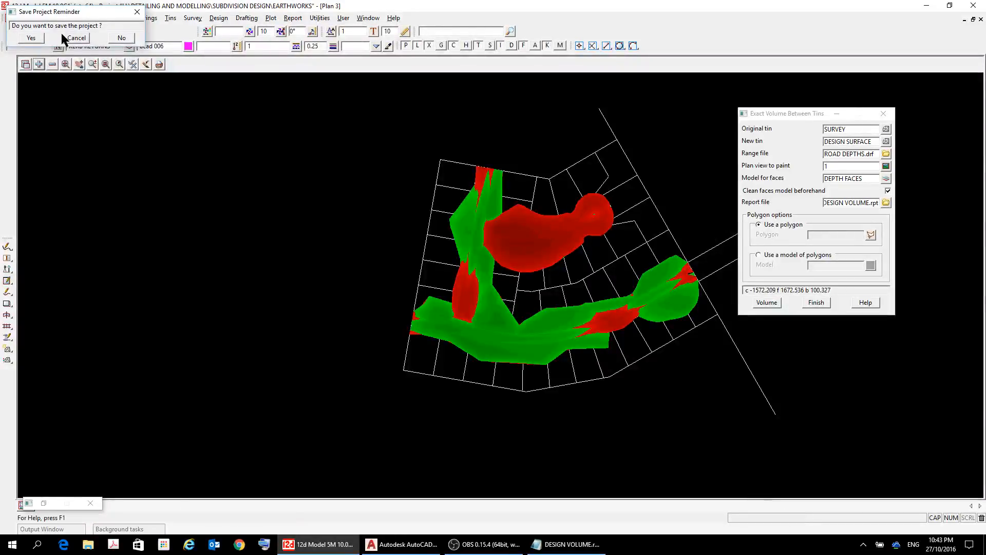
# - Dismiss the project save reminder and open the range file tabulation tool, placing its dialog in the empty area beside the lots
pyautogui.click(137, 11)
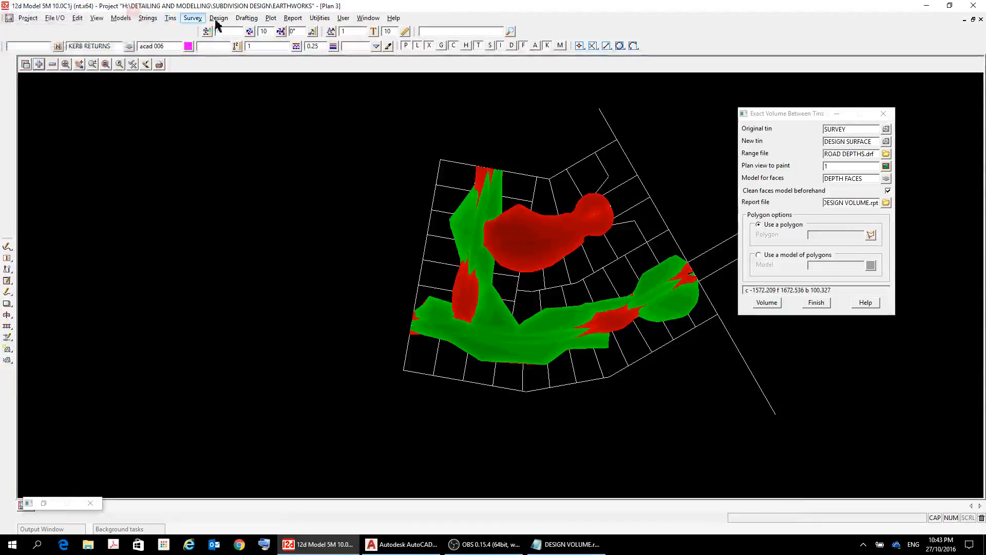
pyautogui.click(246, 18)
pyautogui.moveTo(287, 226)
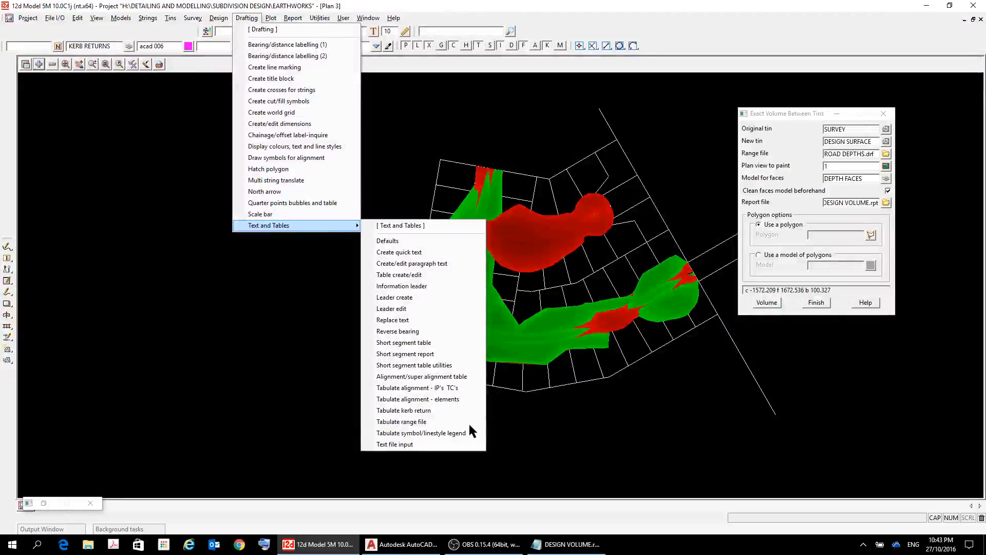
pyautogui.click(406, 422)
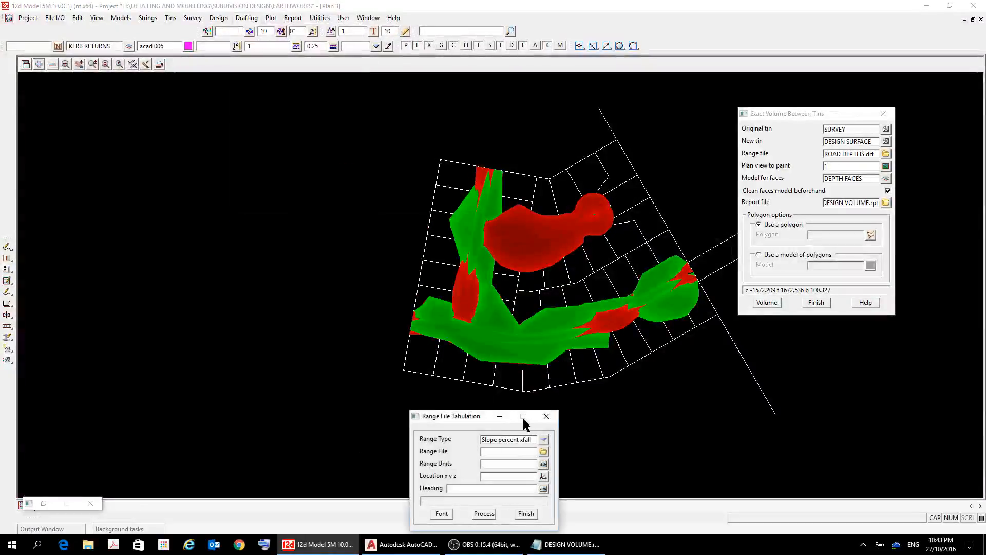
pyautogui.moveTo(466, 420); pyautogui.dragTo(314, 105)
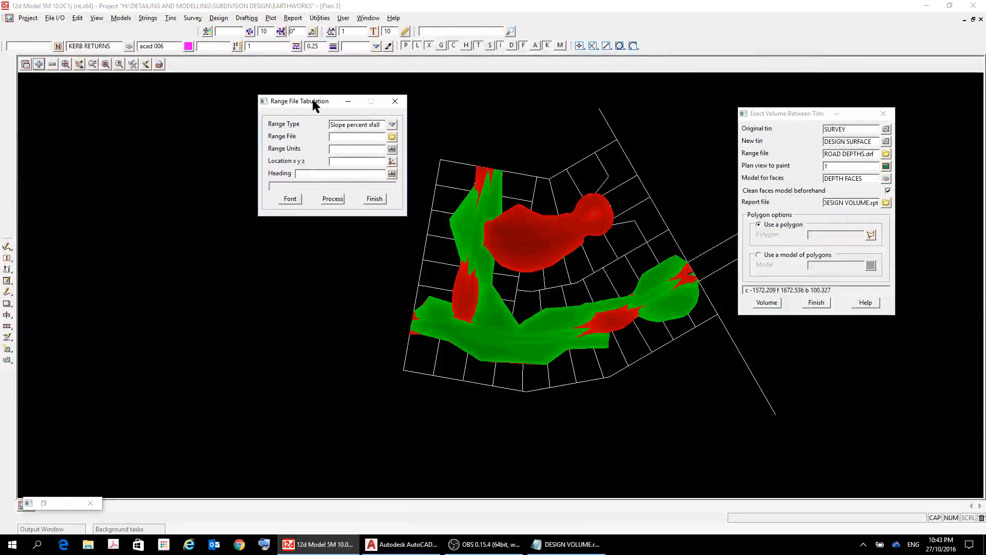
# - Set the tabulation's range type to Depth, range file to ROAD DEPTHS.drf and range units to METRES
pyautogui.click(392, 125)
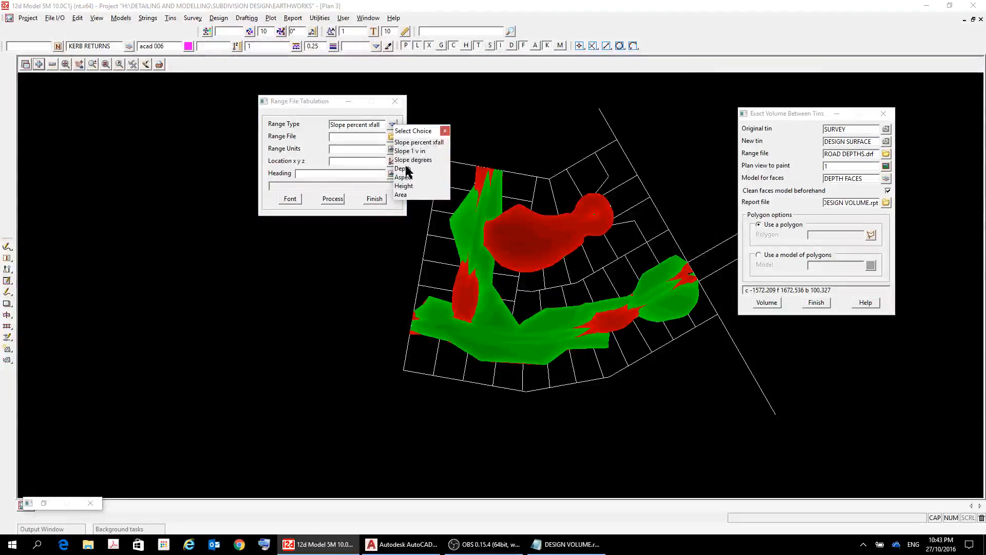
pyautogui.click(403, 168)
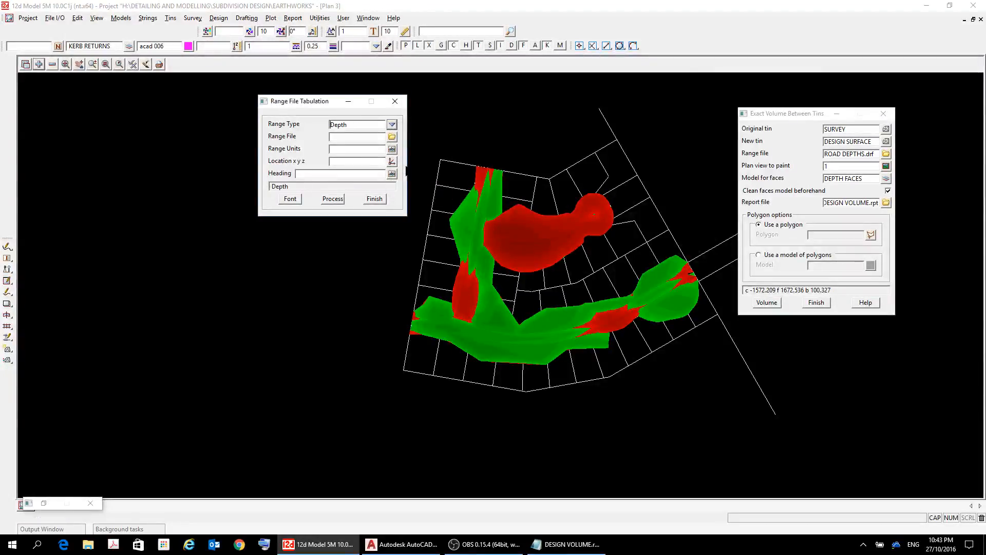
pyautogui.click(392, 137)
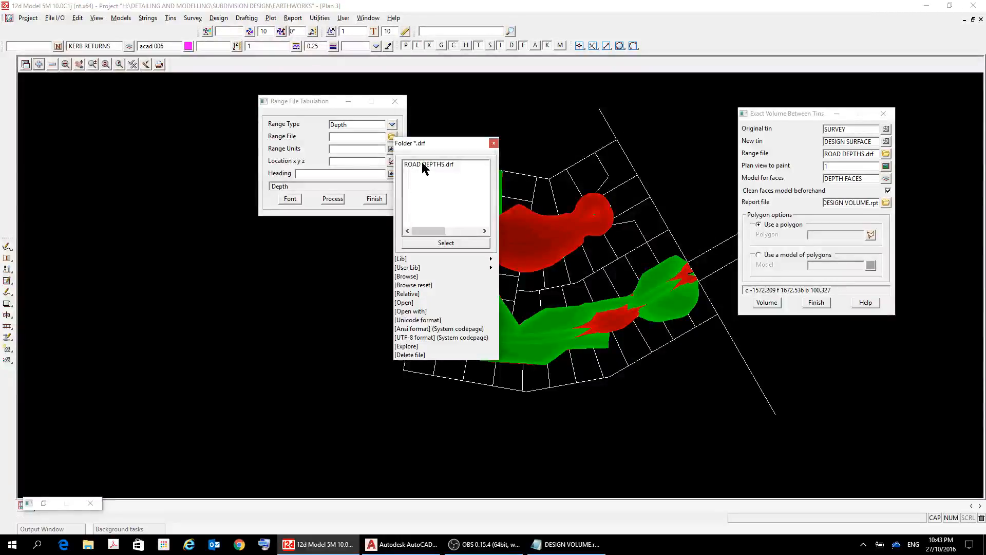
pyautogui.doubleClick(421, 163)
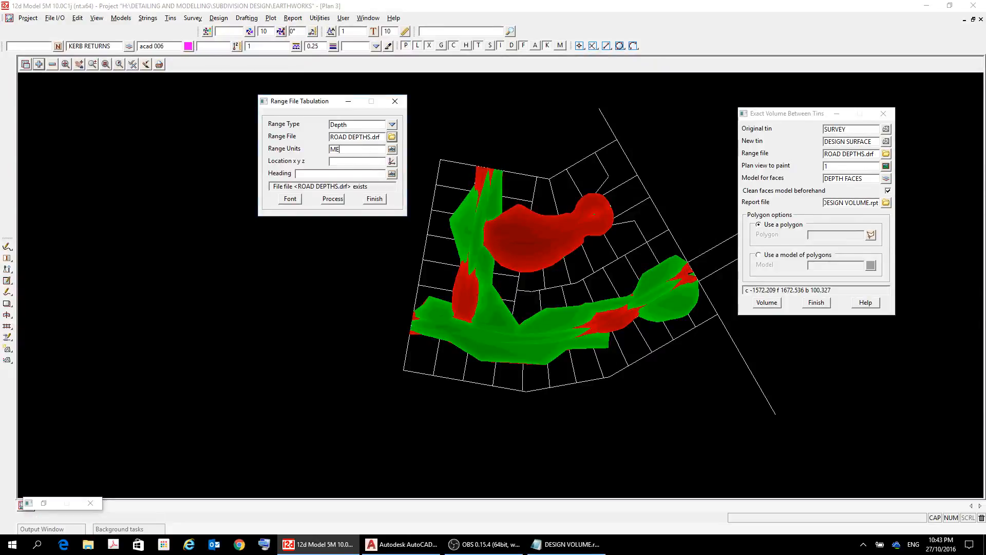
pyautogui.write('TRES')
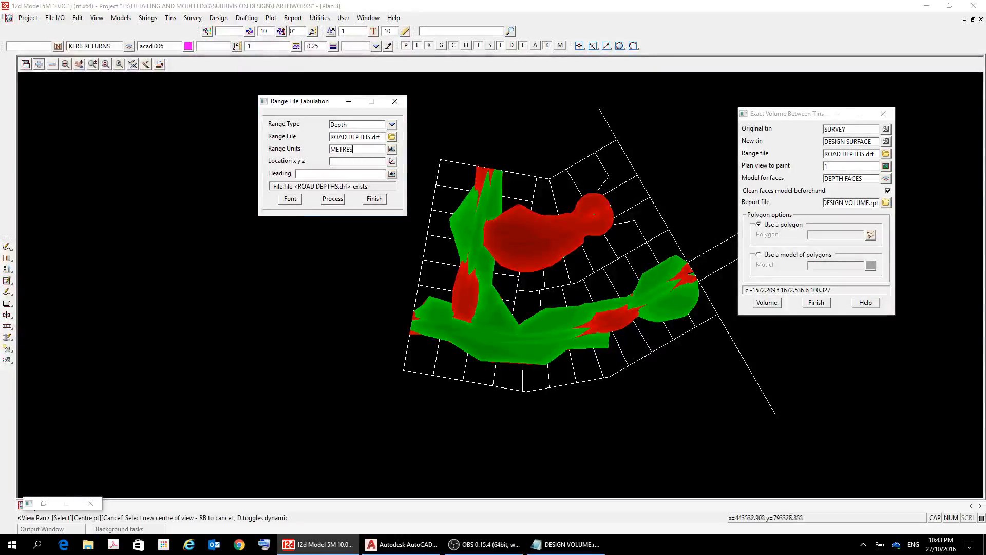
# - Pick the table's location in the empty area beside the subdivision lots and enter DEPTHS as its heading
pyautogui.click(392, 164)
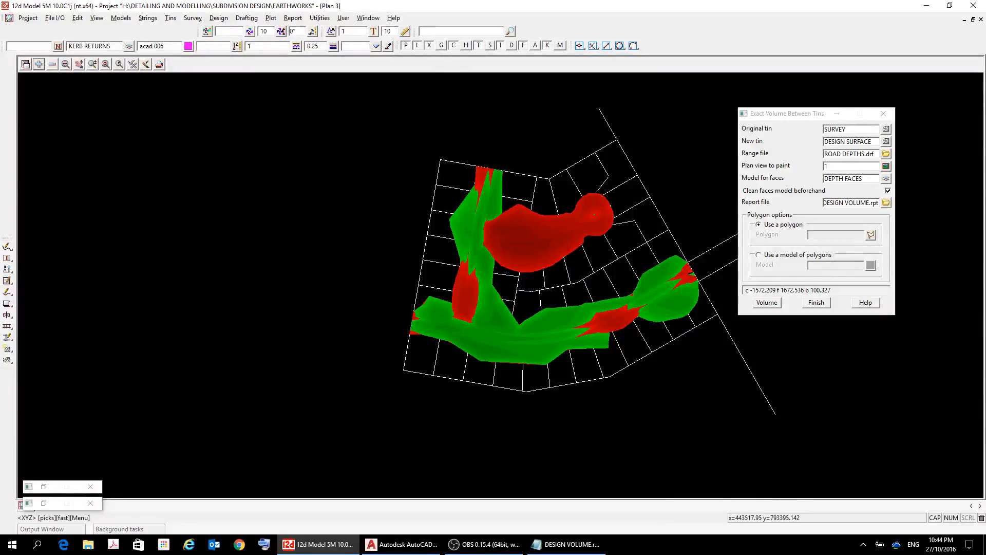
pyautogui.click(251, 180)
pyautogui.rightClick(260, 183)
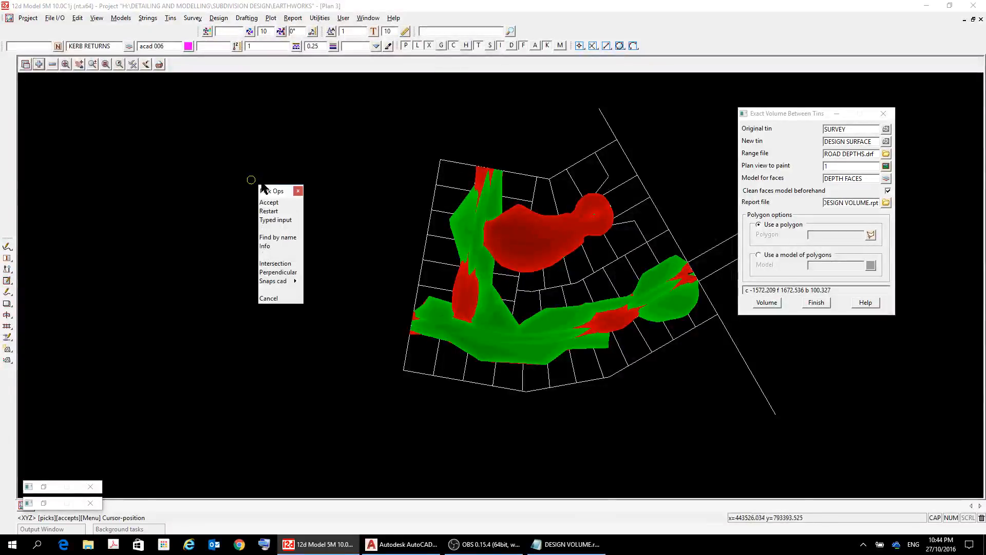
pyautogui.click(270, 203)
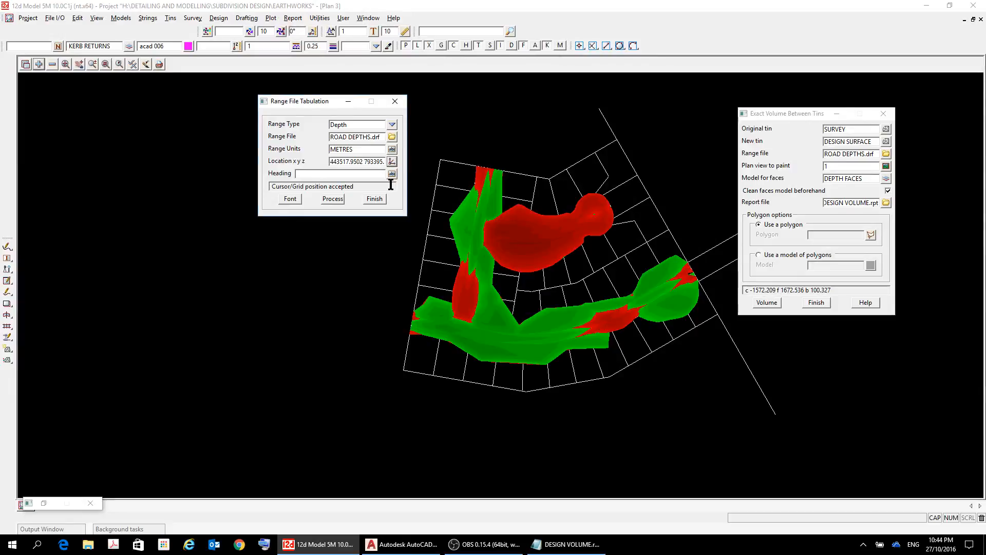
pyautogui.click(307, 176)
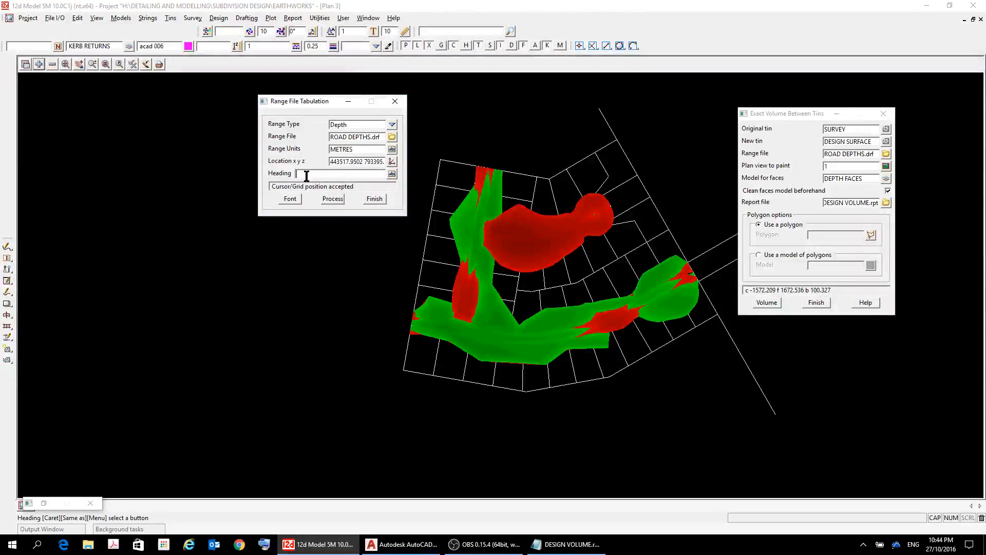
pyautogui.write('D')
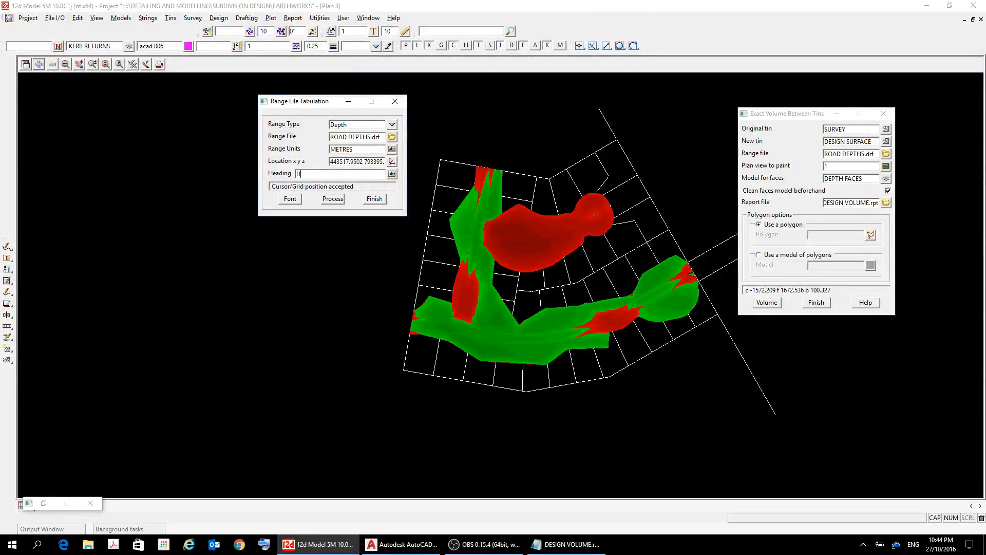
pyautogui.write('EPTHS')
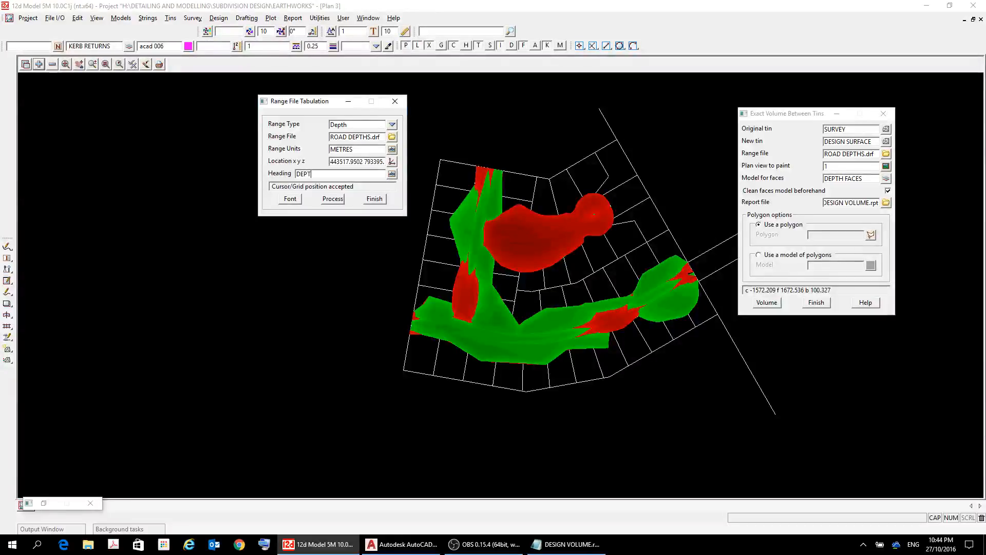
# - Choose DEPTH TABLE as the text model in the tabulation's font defaults and apply the text settings
pyautogui.click(290, 198)
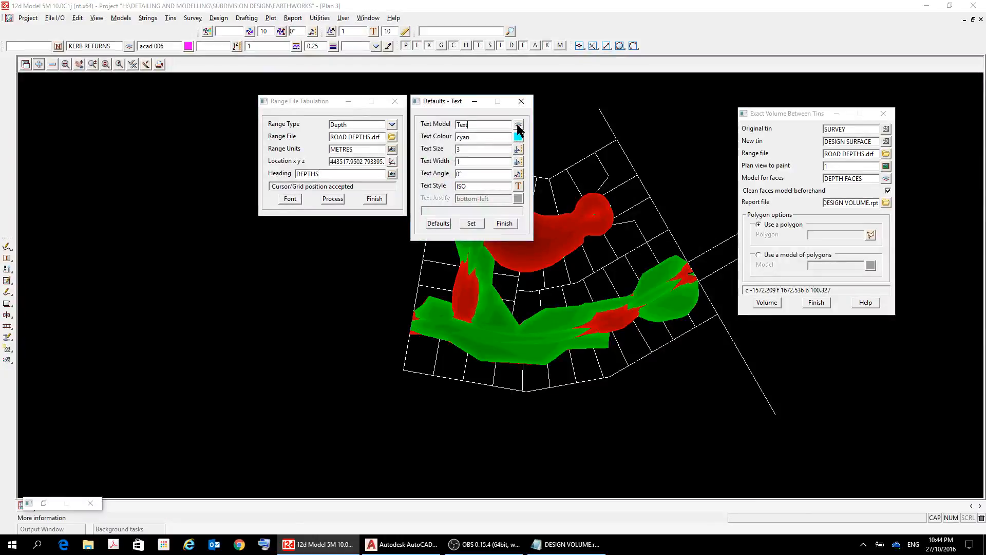
pyautogui.click(518, 125)
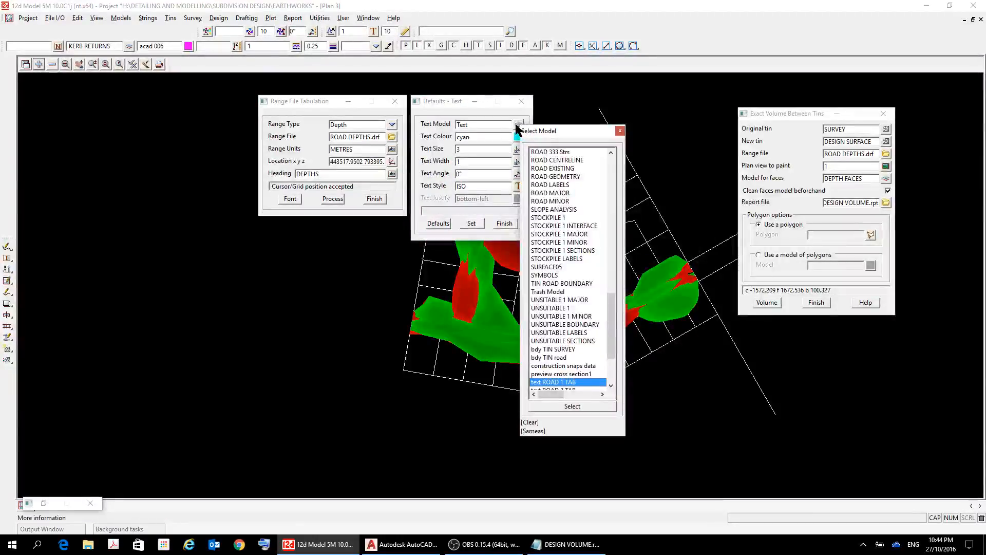
pyautogui.click(518, 129)
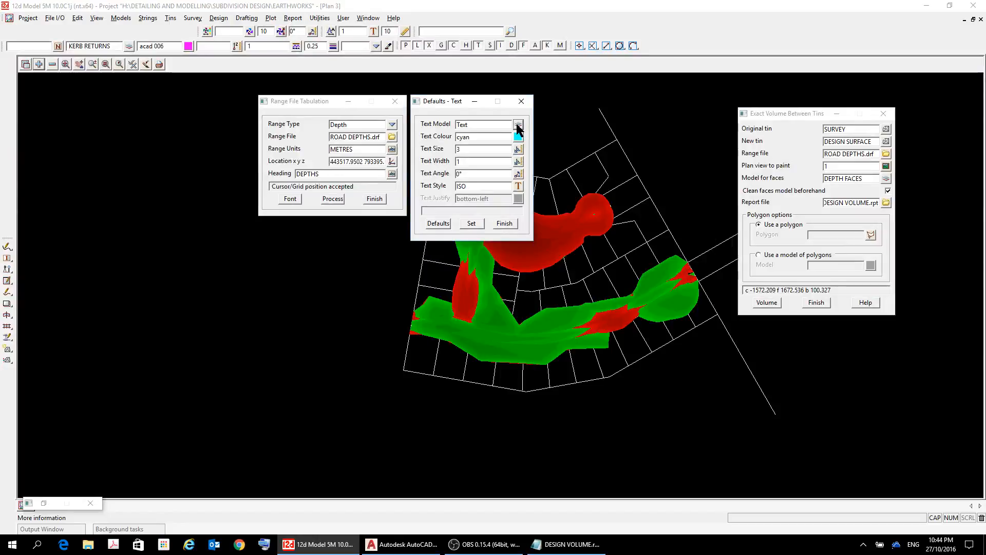
pyautogui.click(519, 126)
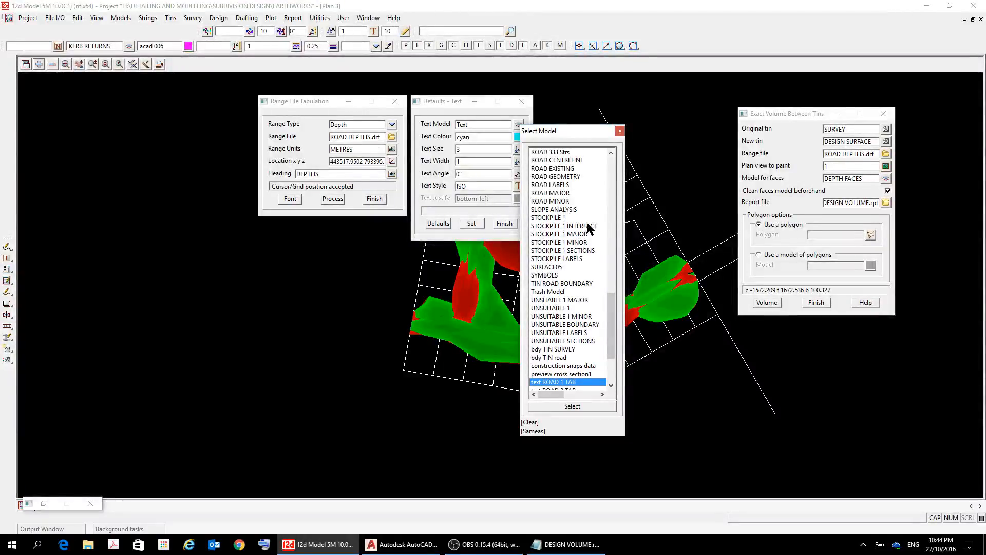
pyautogui.moveTo(612, 308); pyautogui.dragTo(620, 334)
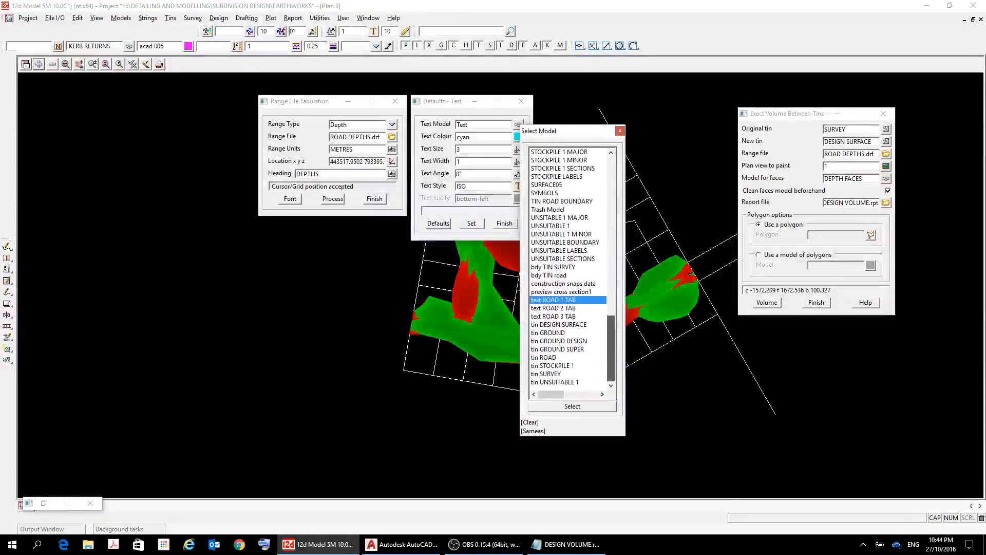
pyautogui.scroll(20, 581, 217)
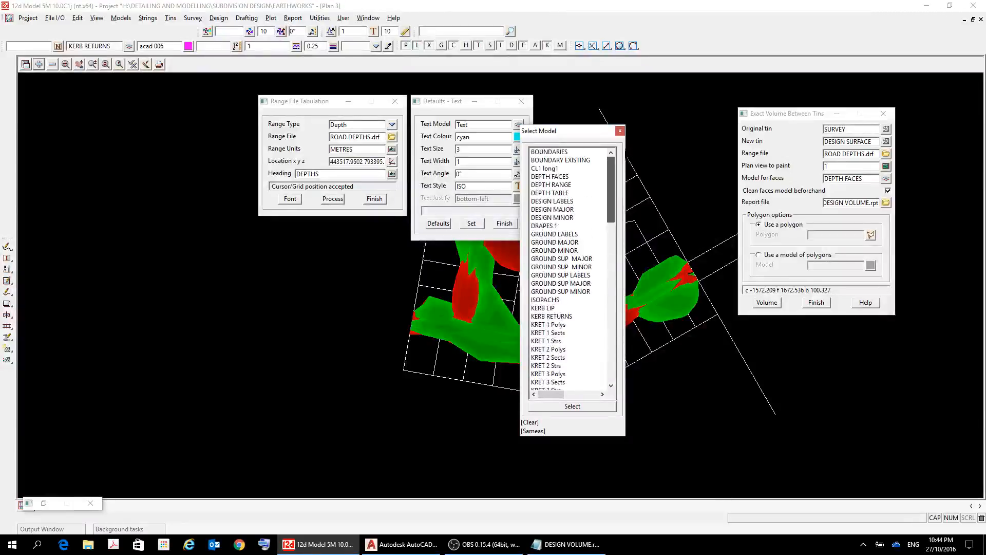
pyautogui.doubleClick(549, 193)
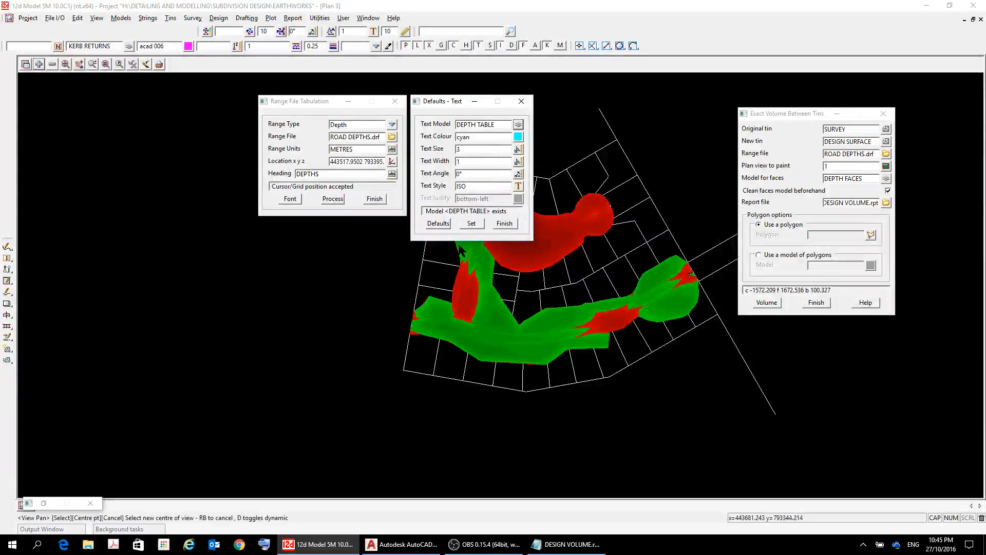
pyautogui.click(518, 124)
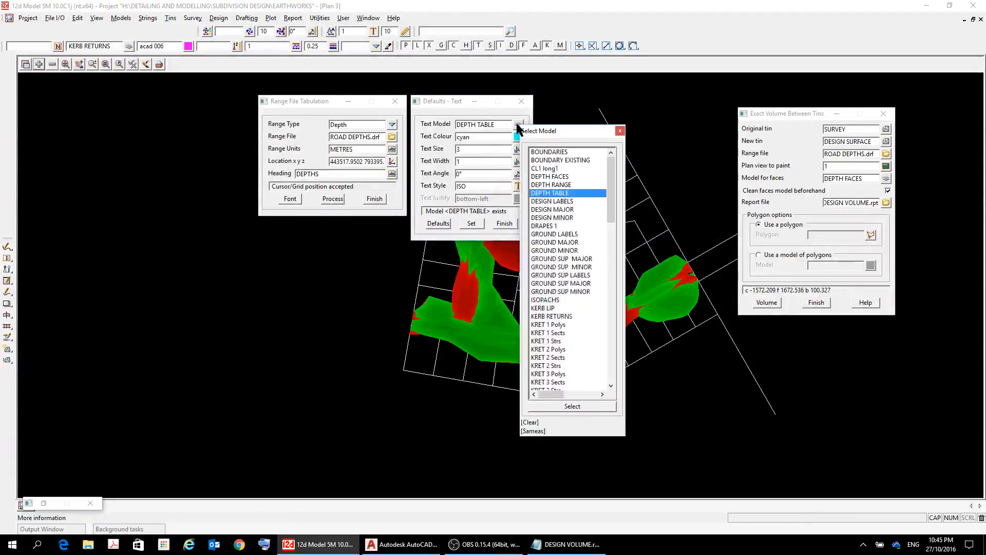
pyautogui.click(518, 125)
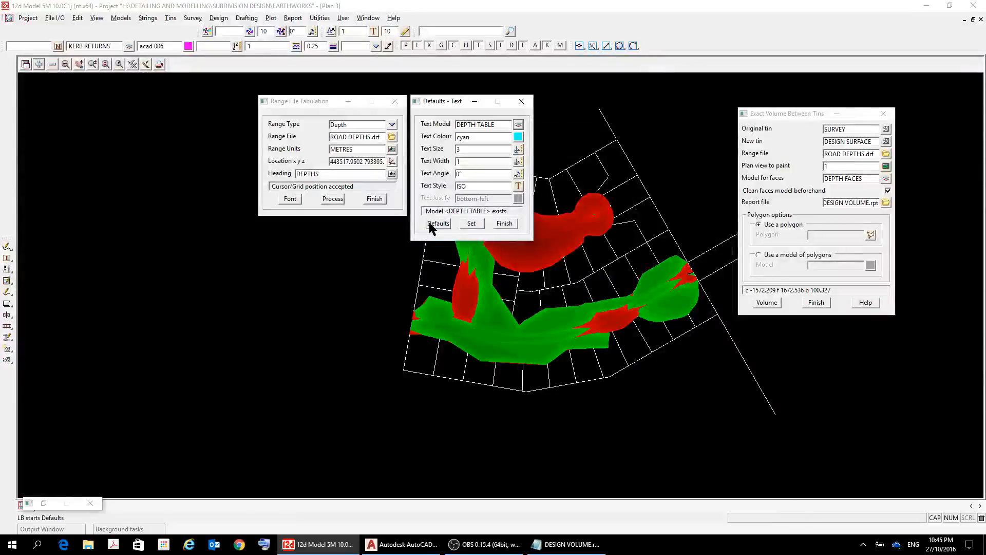
pyautogui.click(475, 227)
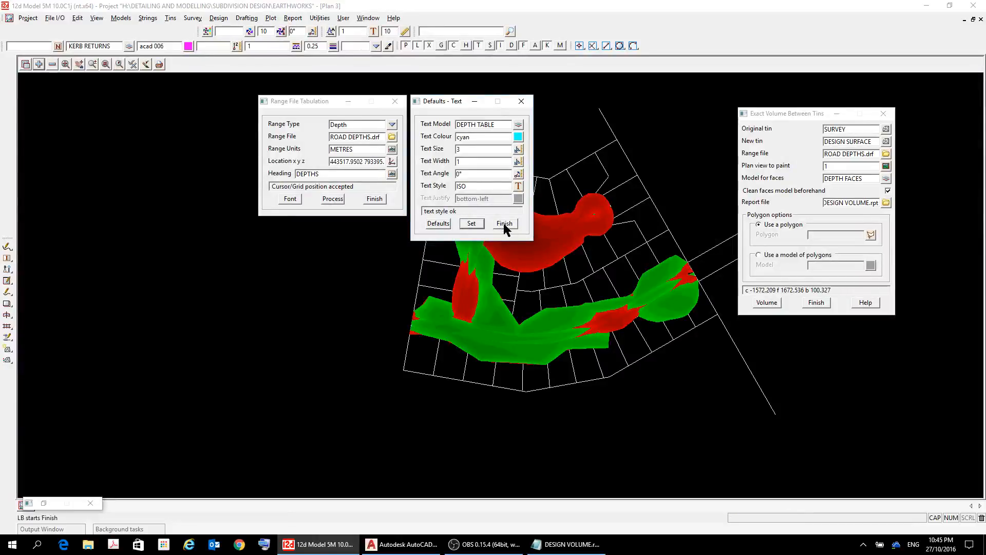
# - Process the range file tabulation and add the DEPTH TABLE model to Plan 3
pyautogui.click(327, 197)
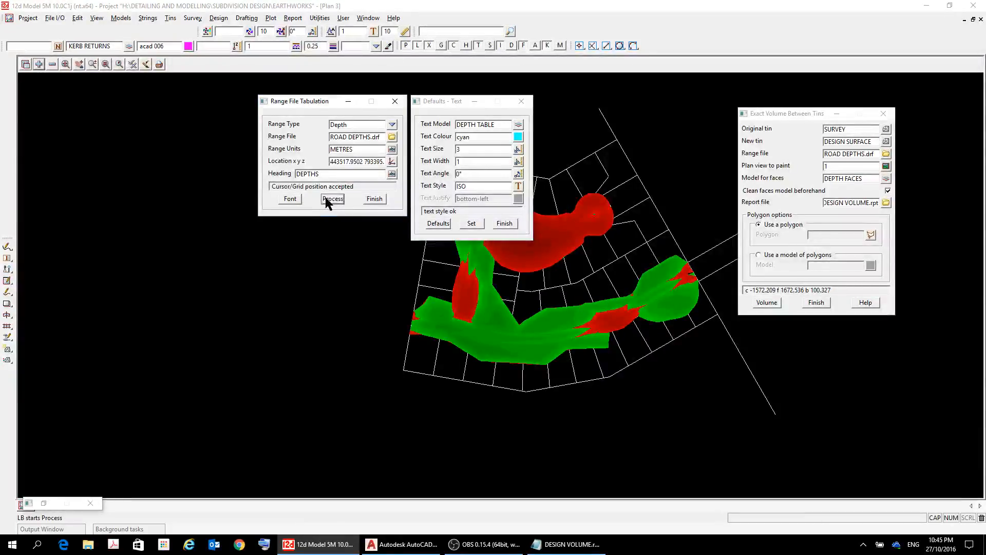
pyautogui.click(38, 64)
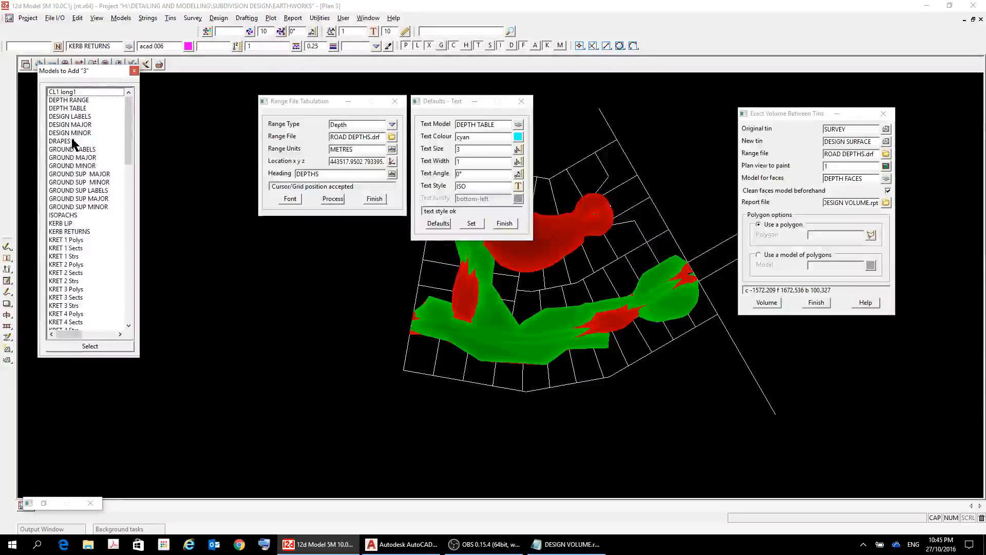
pyautogui.click(66, 107)
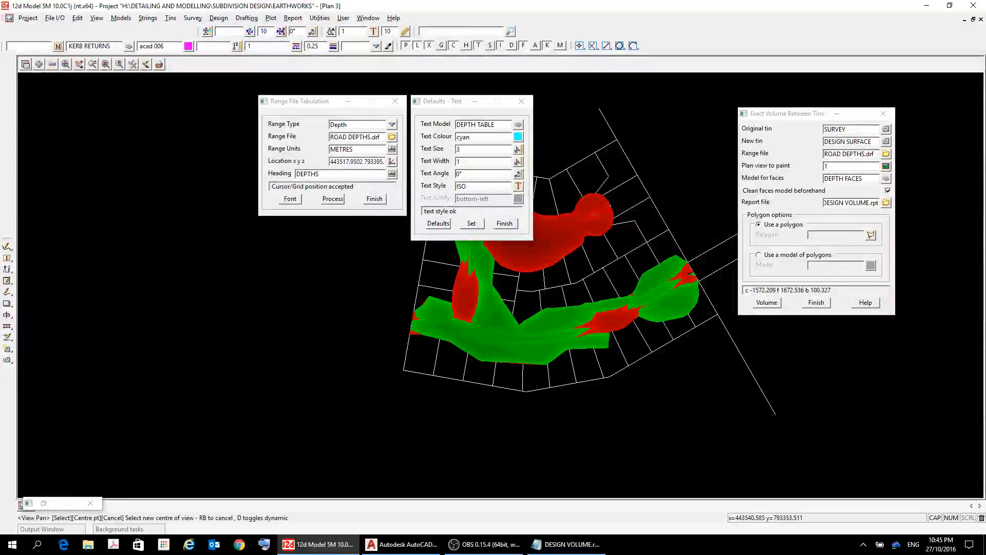
pyautogui.scroll(-8, 261, 237)
pyautogui.scroll(6, 261, 237)
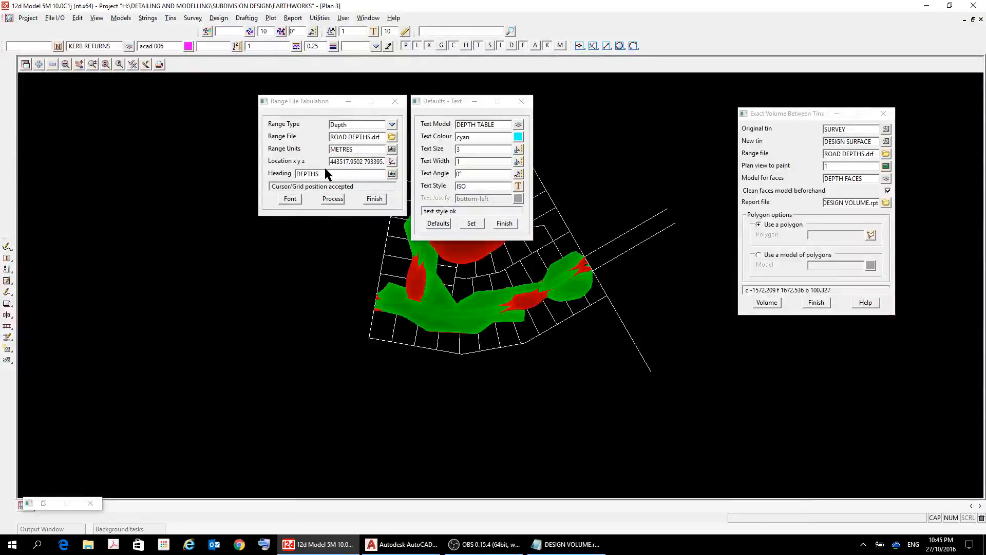
# - Reselect DEPTH TABLE as the text model, reapply the text settings and process the tabulation again
pyautogui.click(519, 124)
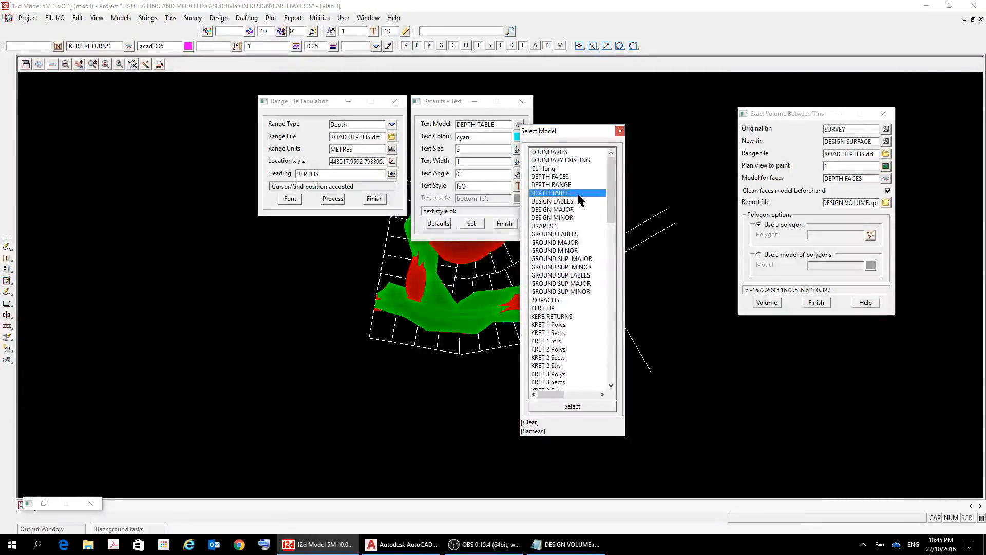
pyautogui.click(562, 404)
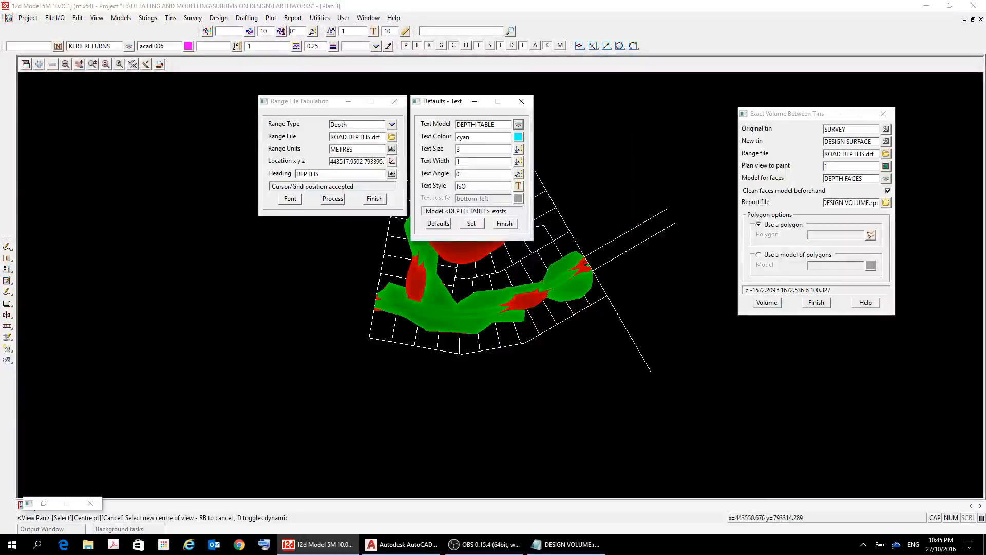
pyautogui.click(464, 222)
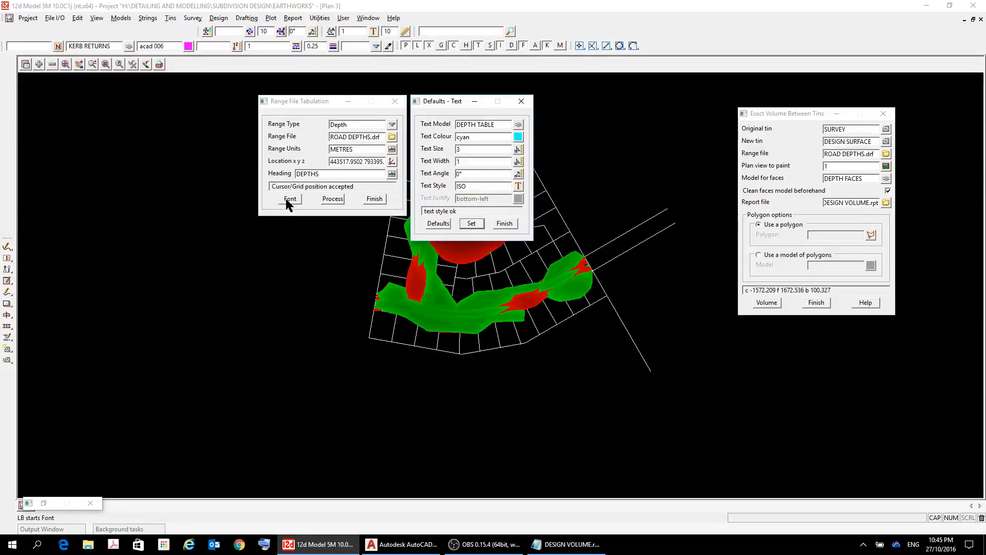
pyautogui.click(333, 200)
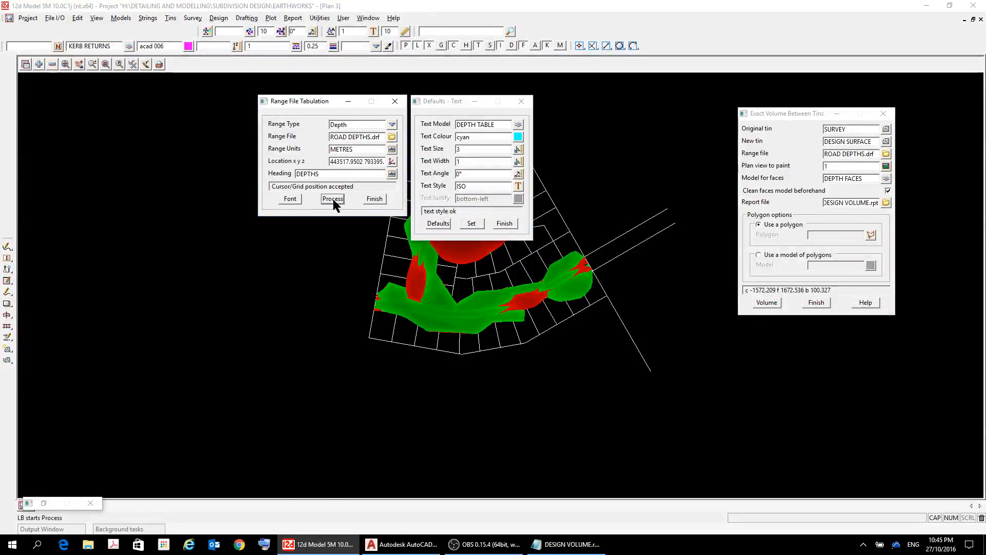
# - Pick a new table location in the empty area northwest of the subdivision lots and process the range file tabulation
pyautogui.click(289, 200)
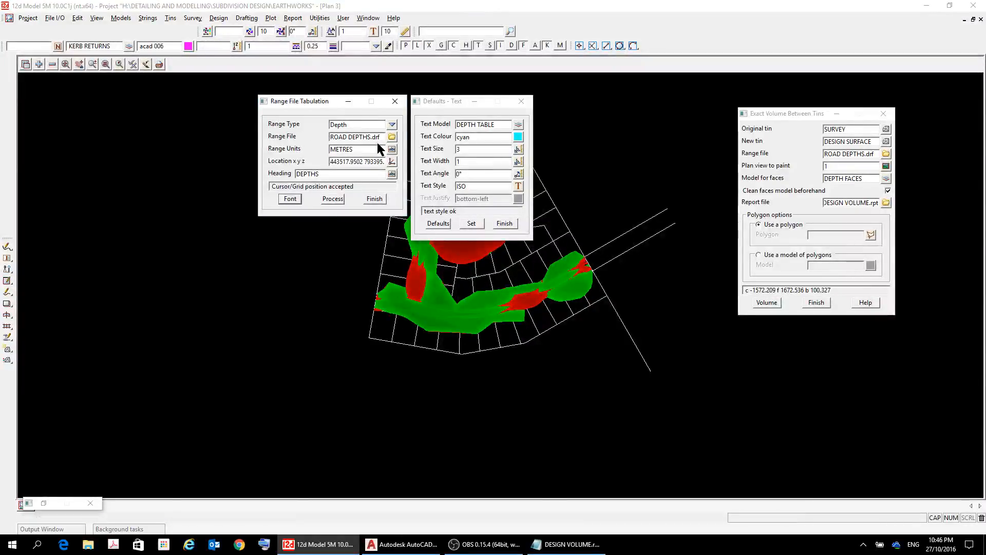
pyautogui.click(392, 162)
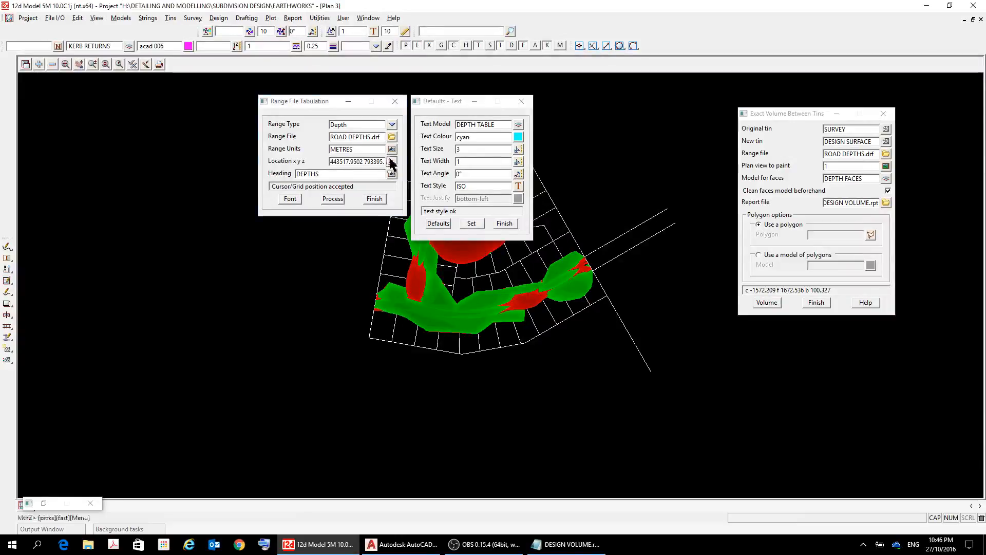
pyautogui.rightClick(244, 147)
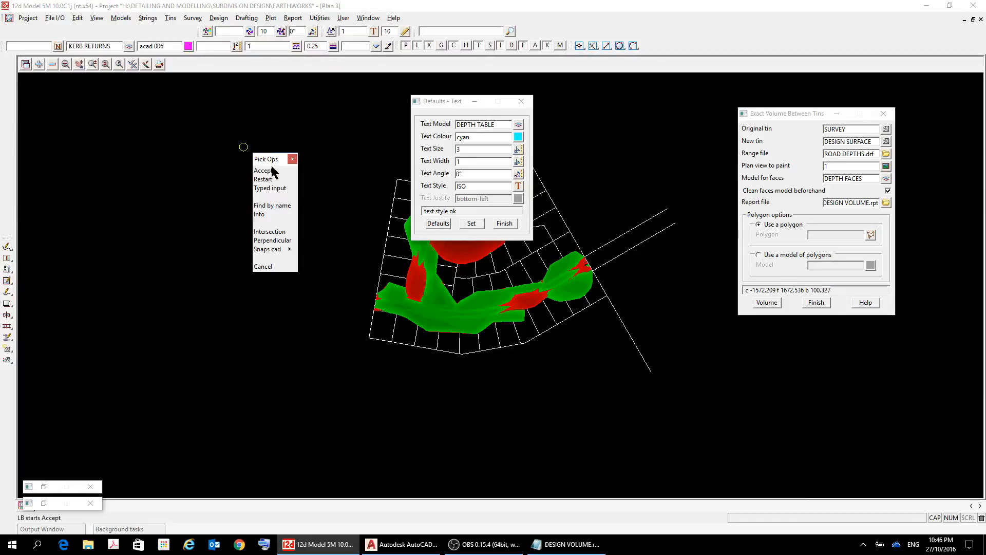
pyautogui.click(269, 171)
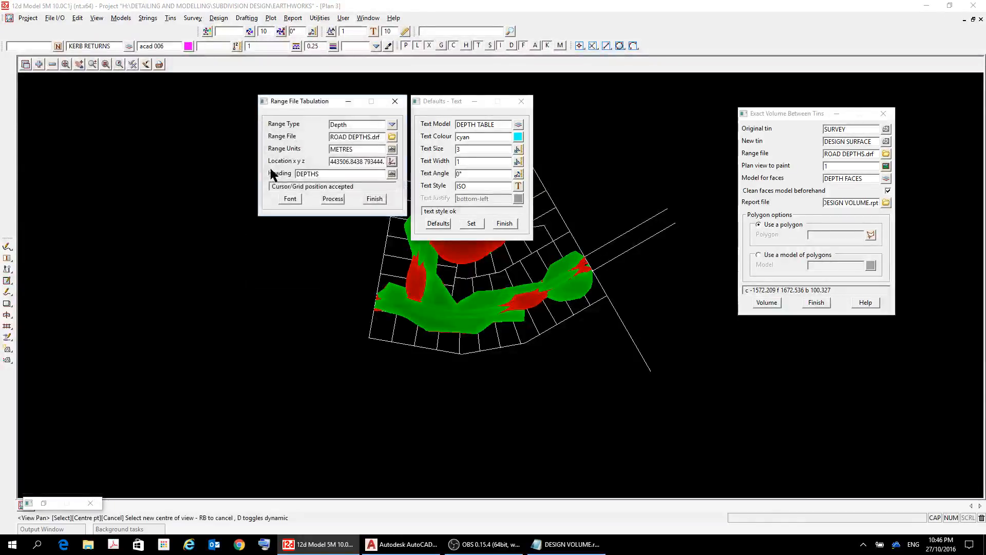
pyautogui.click(331, 201)
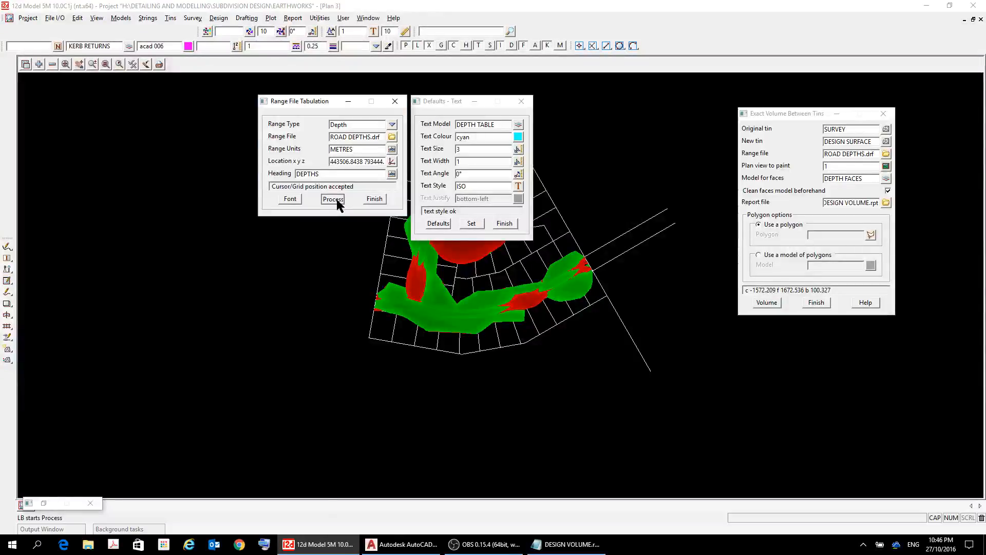
# - Reselect Depth as the range type, reapply the text settings and process the range file tabulation again
pyautogui.click(392, 125)
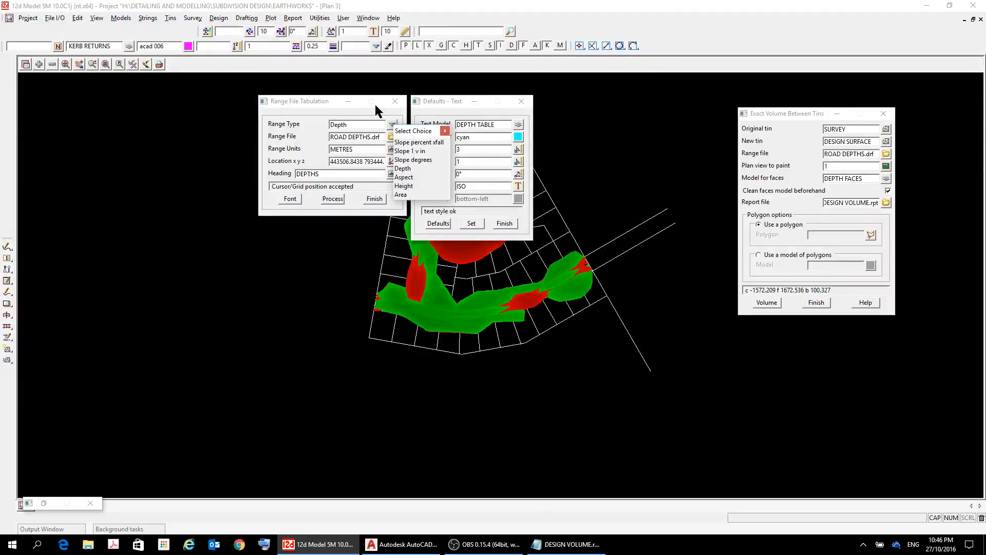
pyautogui.moveTo(311, 102); pyautogui.dragTo(748, 343)
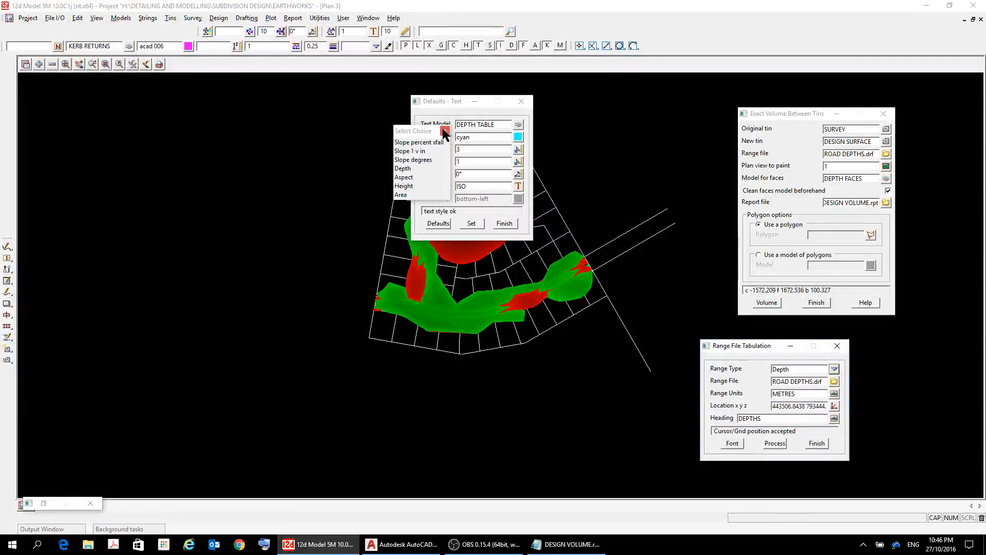
pyautogui.click(403, 170)
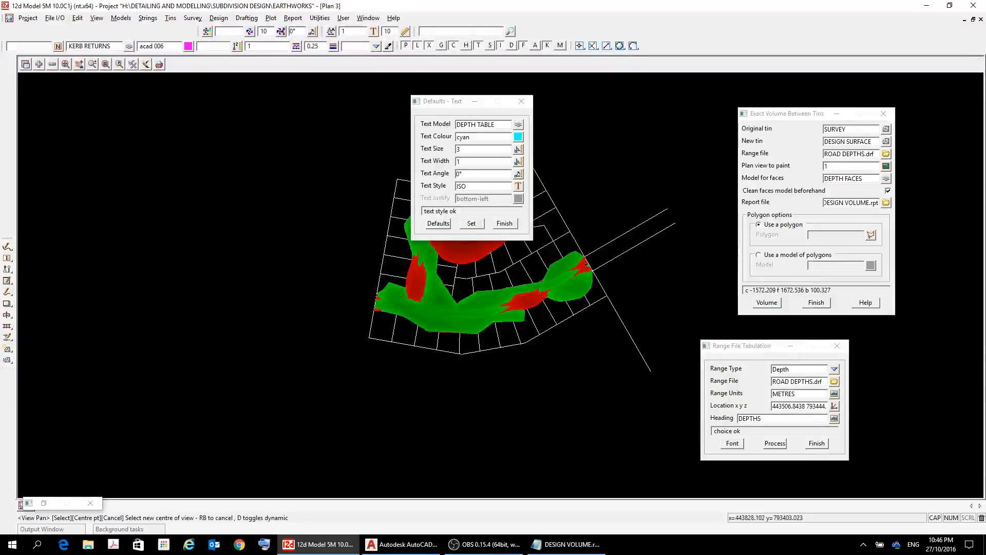
pyautogui.click(465, 223)
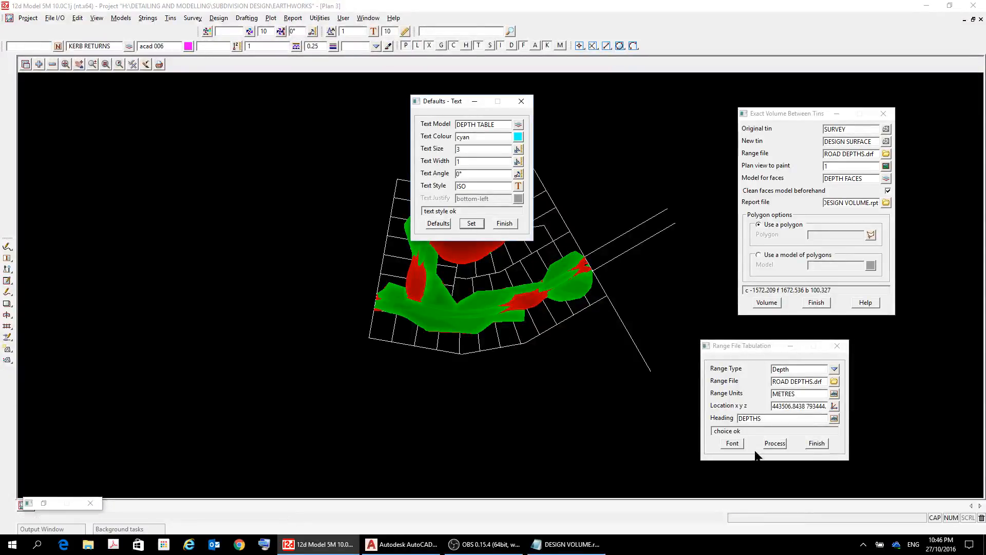
pyautogui.click(781, 443)
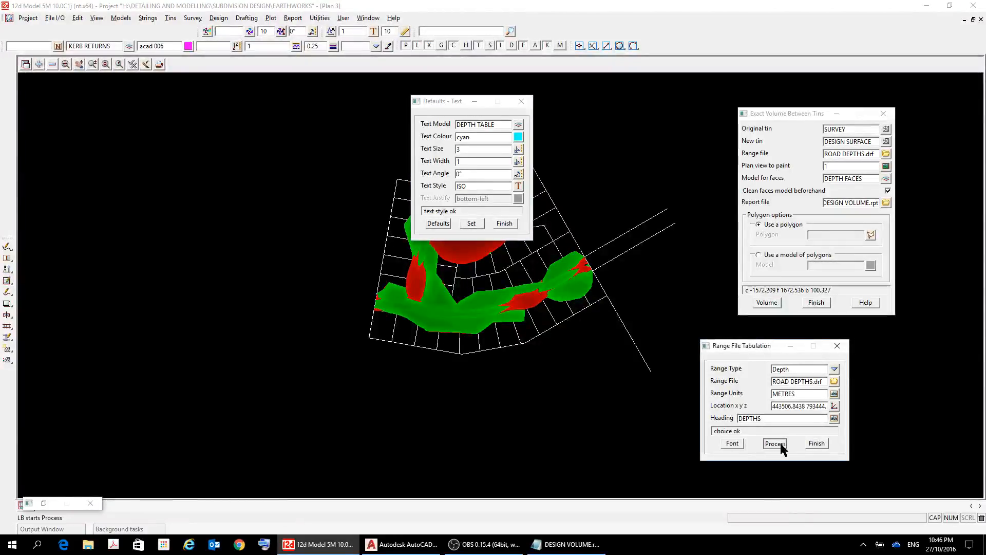
pyautogui.click(774, 442)
# - Add the DEPTH RANGE model to Plan 3 and check which models the view holds
pyautogui.click(39, 64)
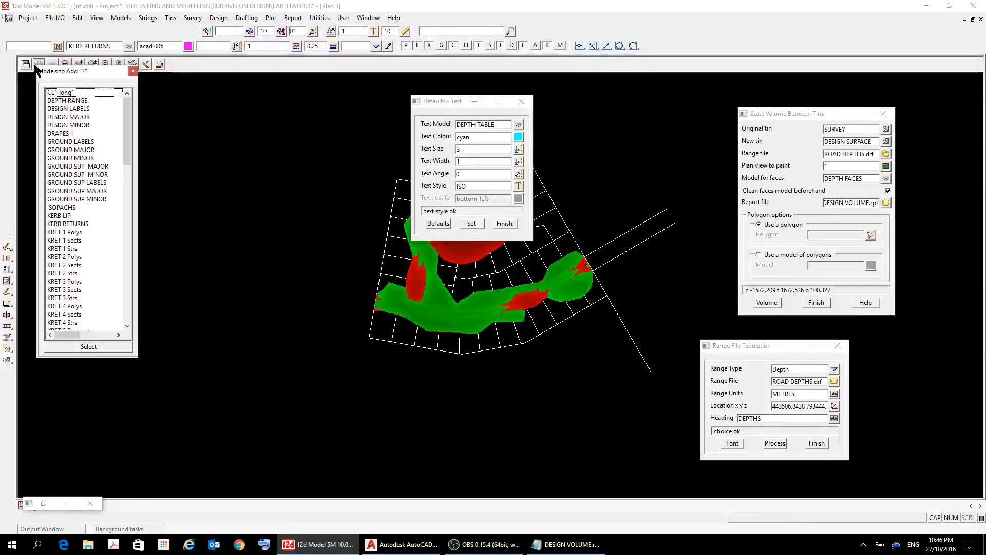
pyautogui.click(74, 101)
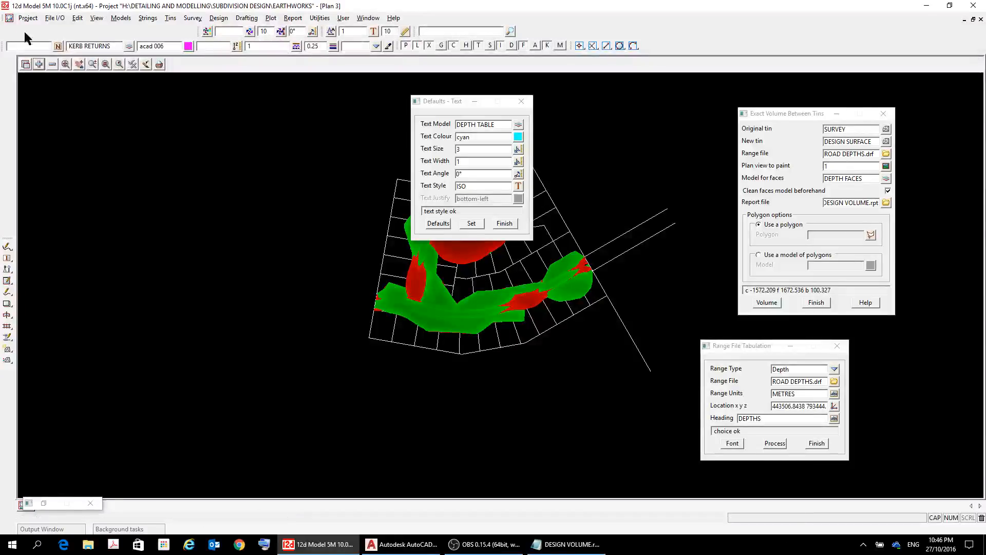
pyautogui.click(51, 64)
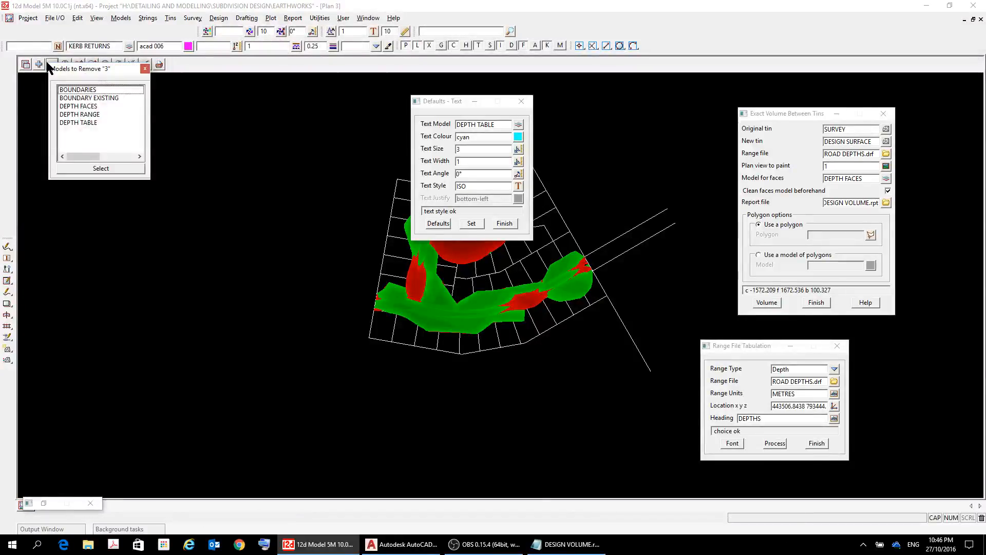
pyautogui.click(146, 69)
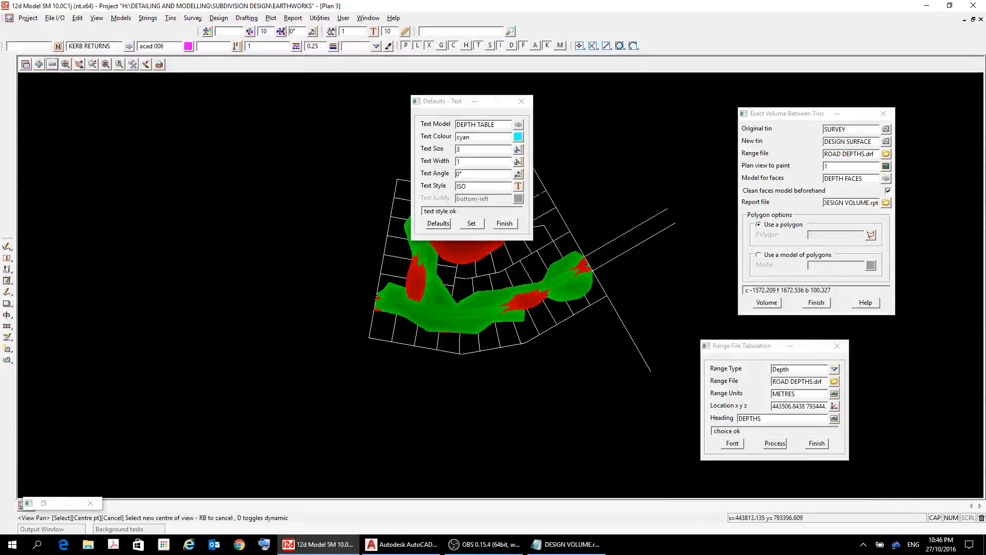
# - Set the table's text size to 1, apply the text settings and process the tabulation
pyautogui.click(520, 185)
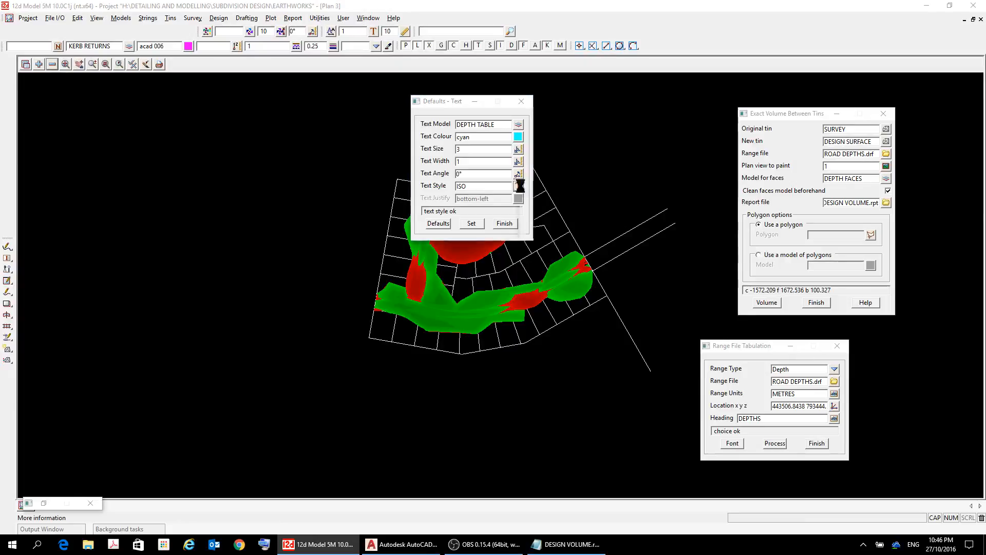
pyautogui.click(520, 185)
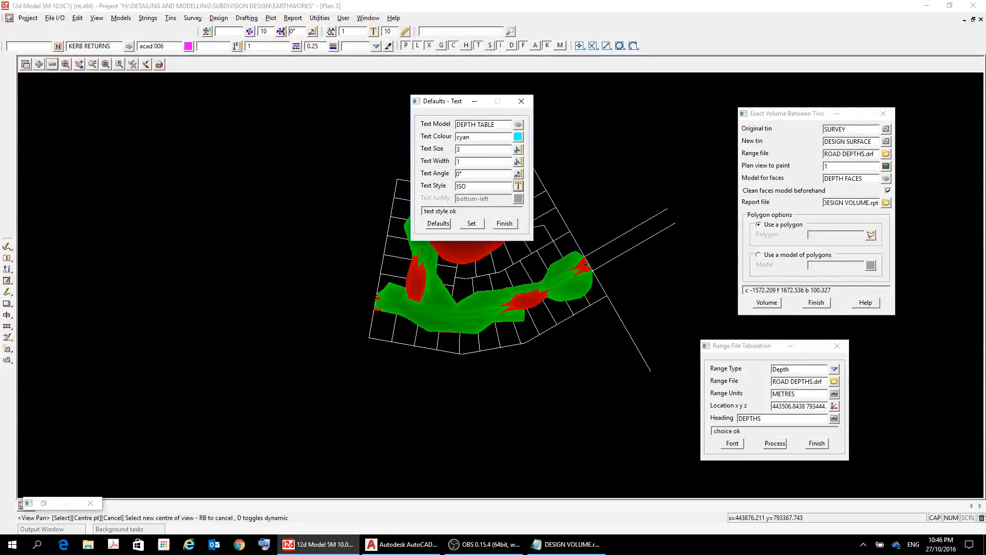
pyautogui.doubleClick(468, 149)
pyautogui.write('1')
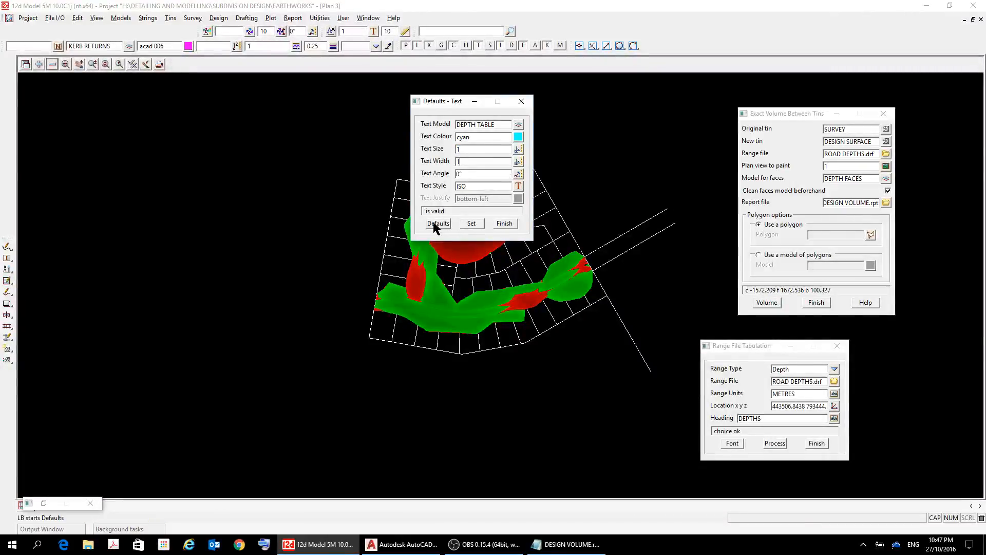
pyautogui.click(476, 223)
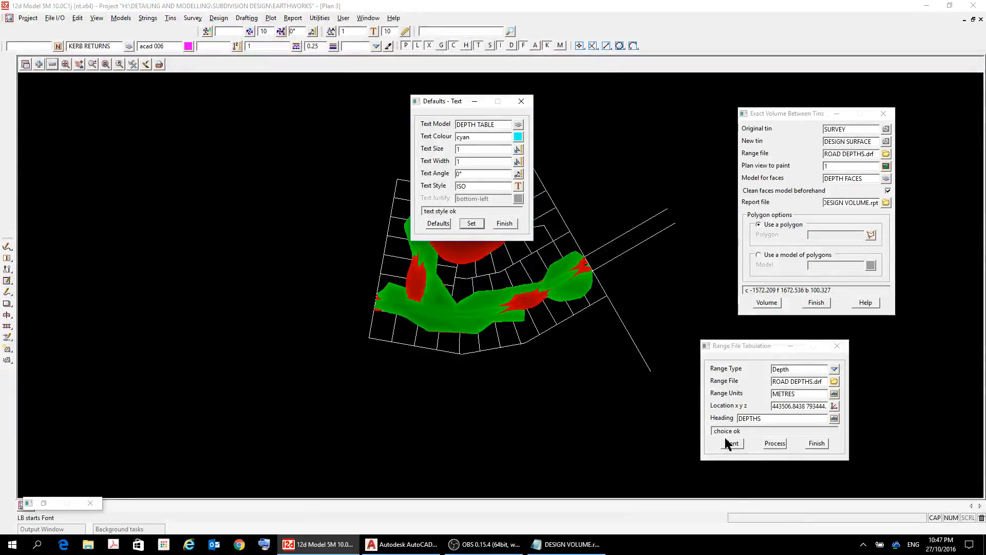
pyautogui.click(512, 224)
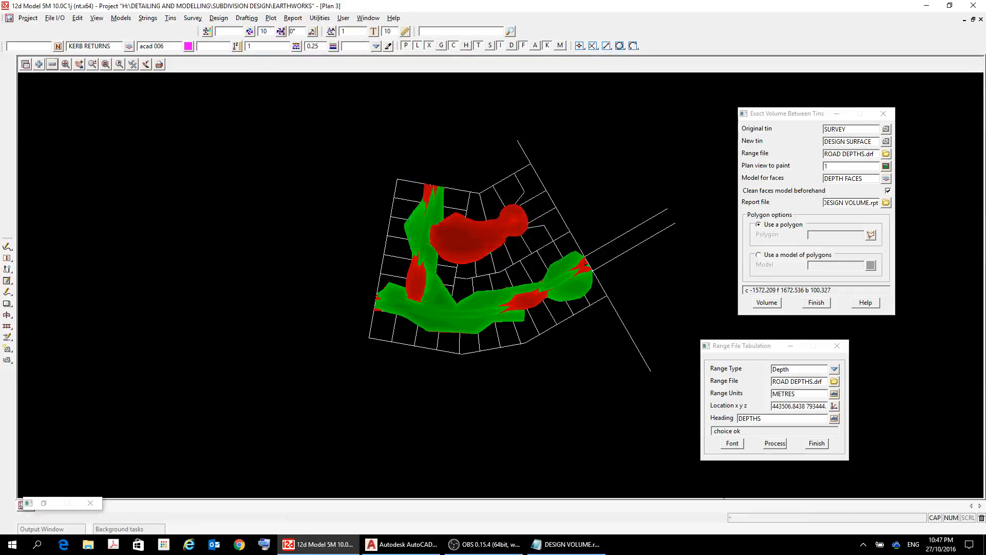
pyautogui.click(777, 443)
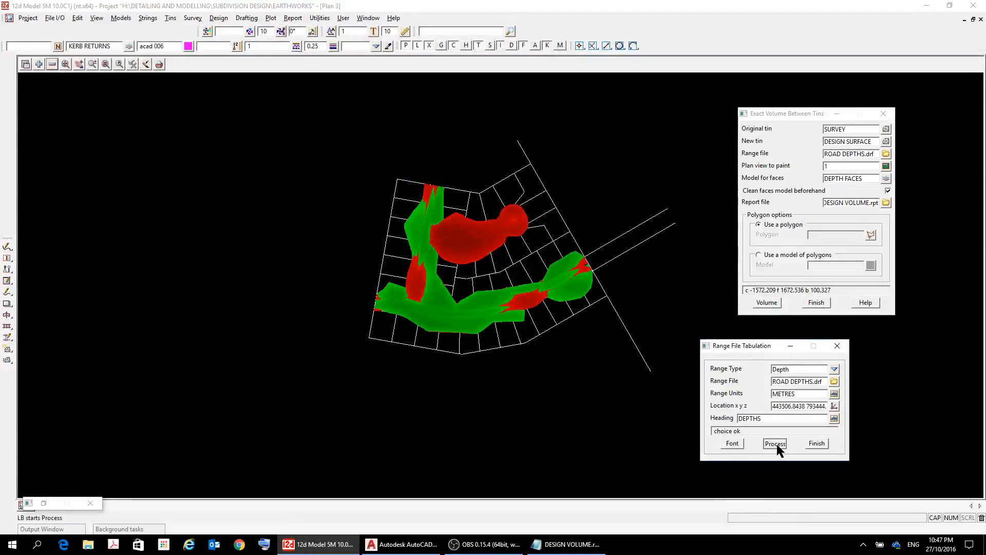
# - Examine the depth ranges and their colours in the table beside the lots
pyautogui.scroll(8, 237, 150)
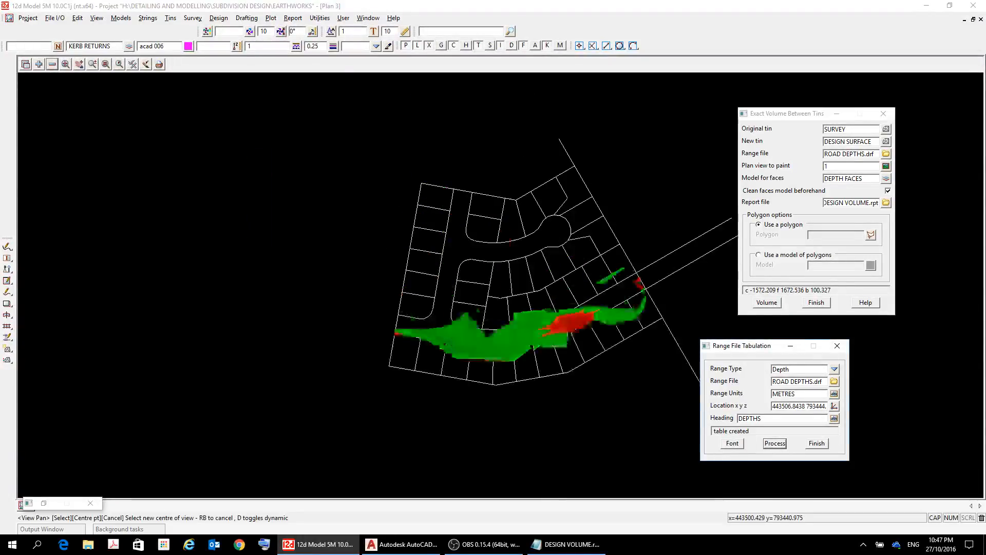
pyautogui.scroll(5, 328, 227)
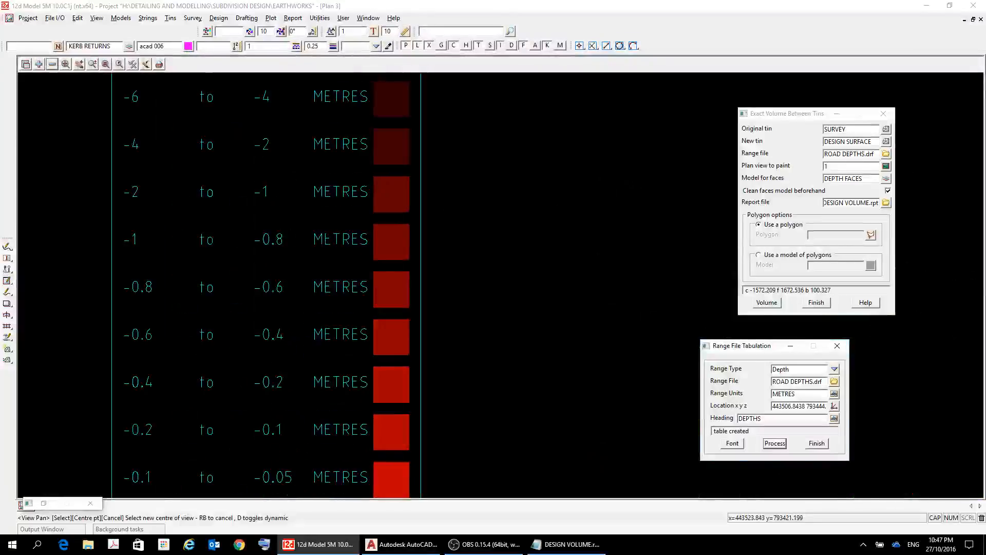
pyautogui.scroll(-7, 327, 227)
pyautogui.scroll(-5, 328, 227)
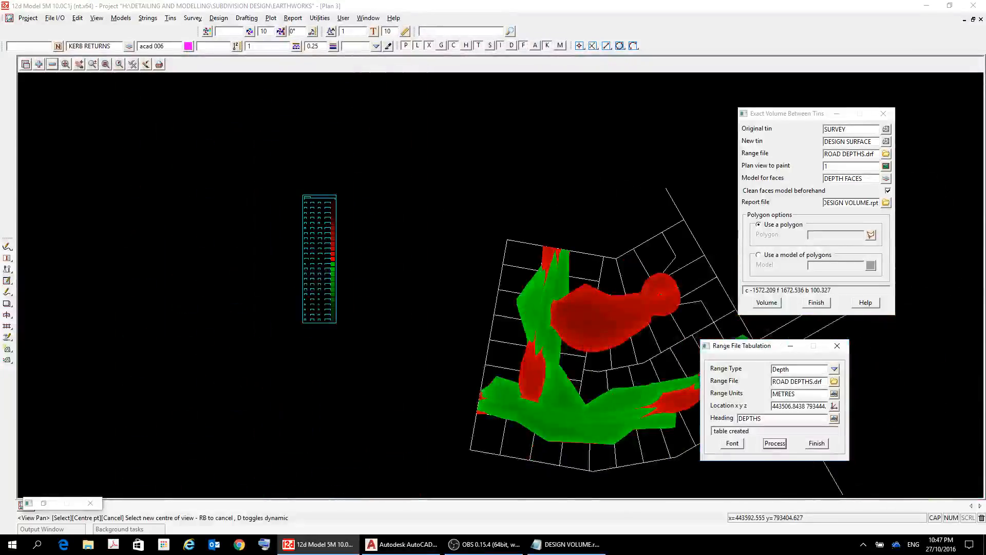
pyautogui.scroll(2, 417, 246)
pyautogui.scroll(4, 301, 278)
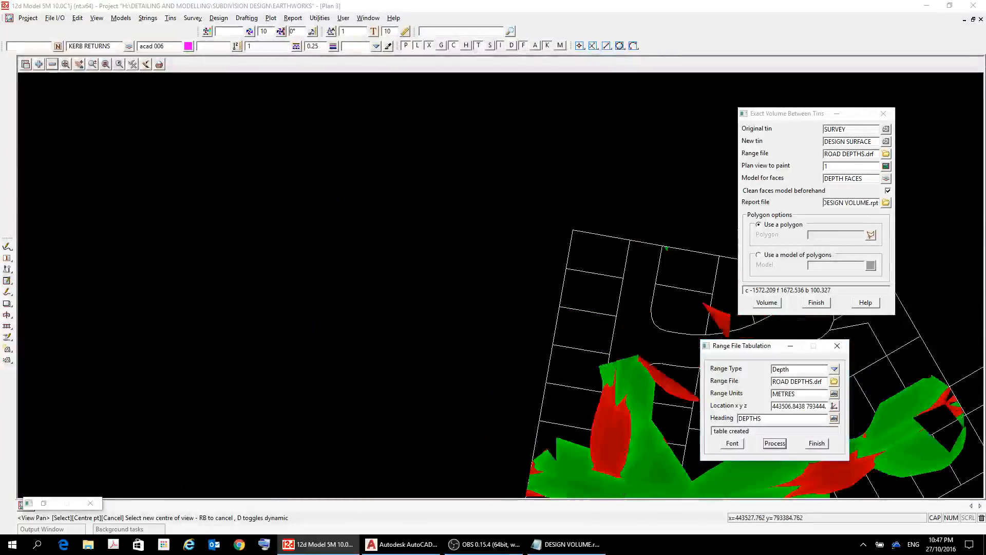
pyautogui.scroll(-4, 299, 284)
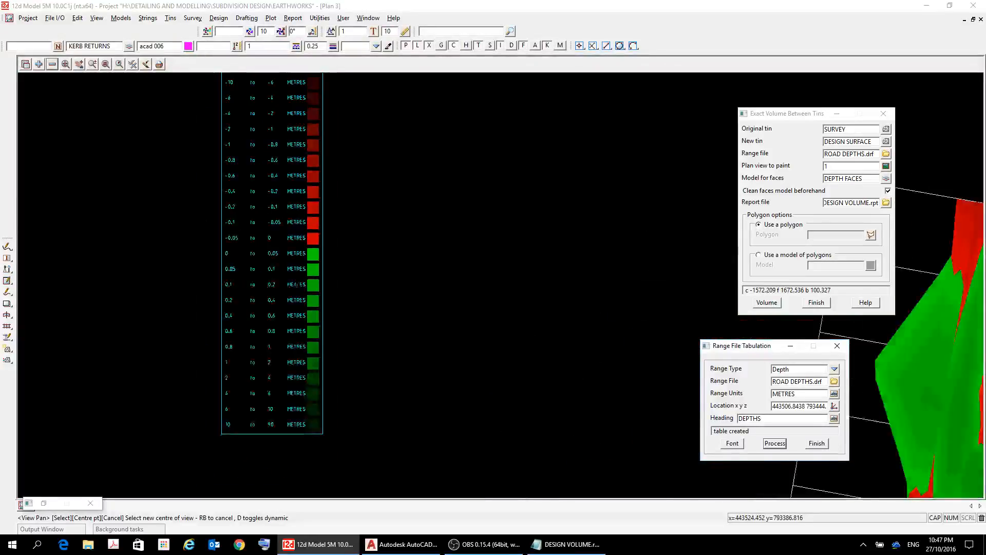
pyautogui.scroll(-2, 299, 274)
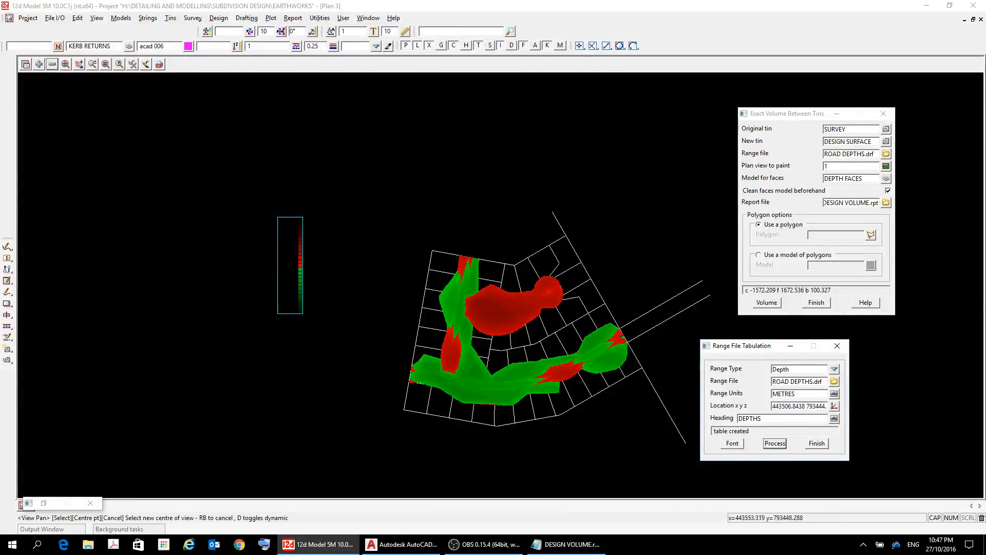
# - Remove the DEPTH TABLE model from Plan 3 and add it back to the view
pyautogui.click(52, 64)
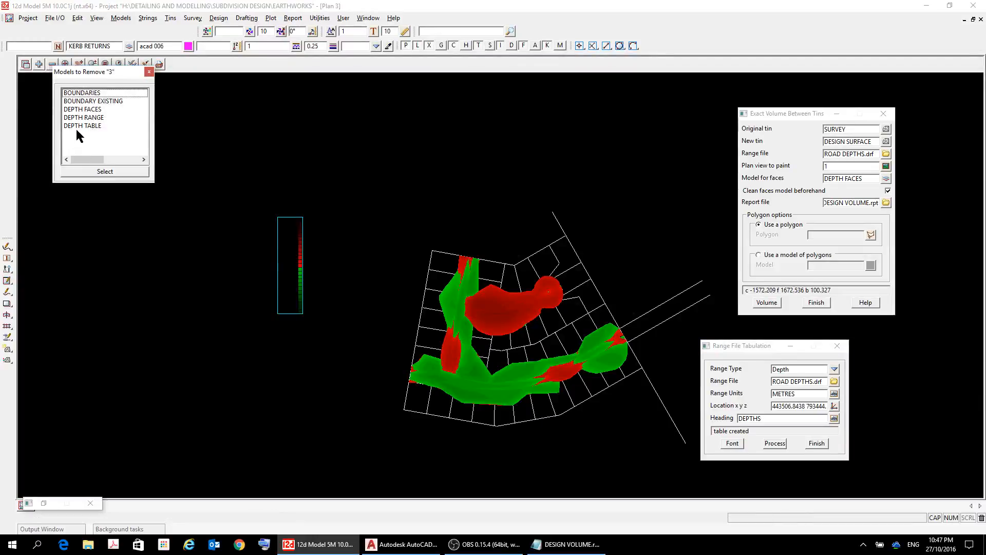
pyautogui.click(76, 126)
pyautogui.doubleClick(76, 126)
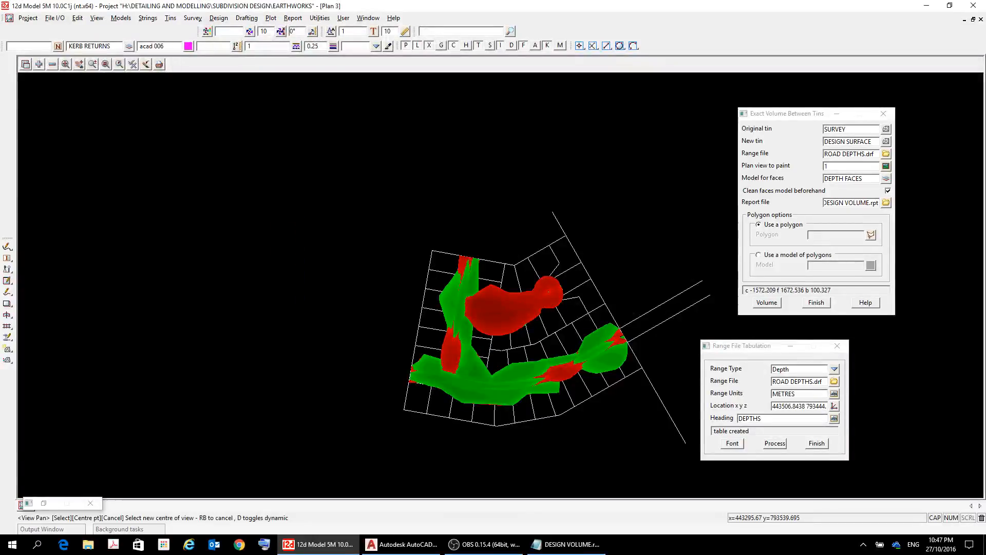
pyautogui.click(39, 65)
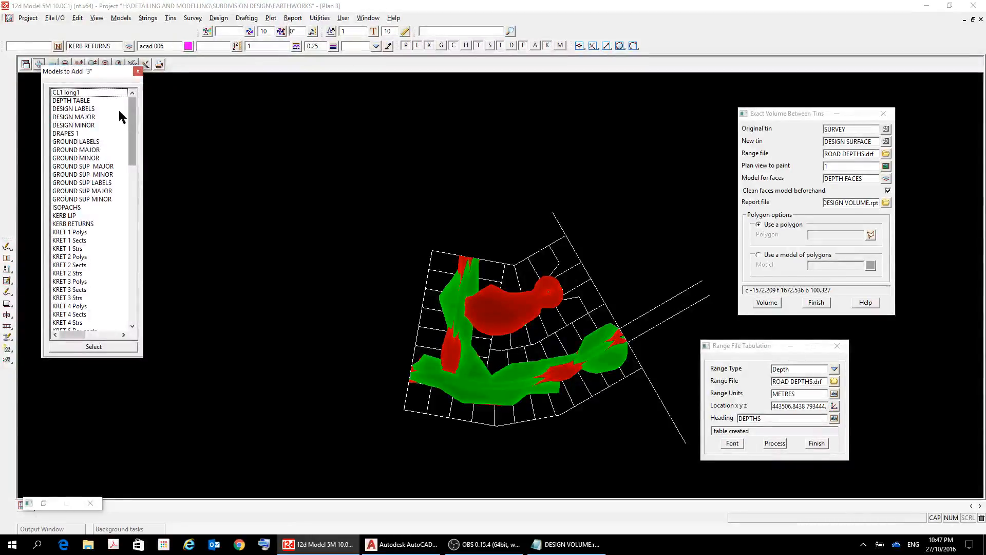
pyautogui.click(81, 101)
pyautogui.doubleClick(80, 101)
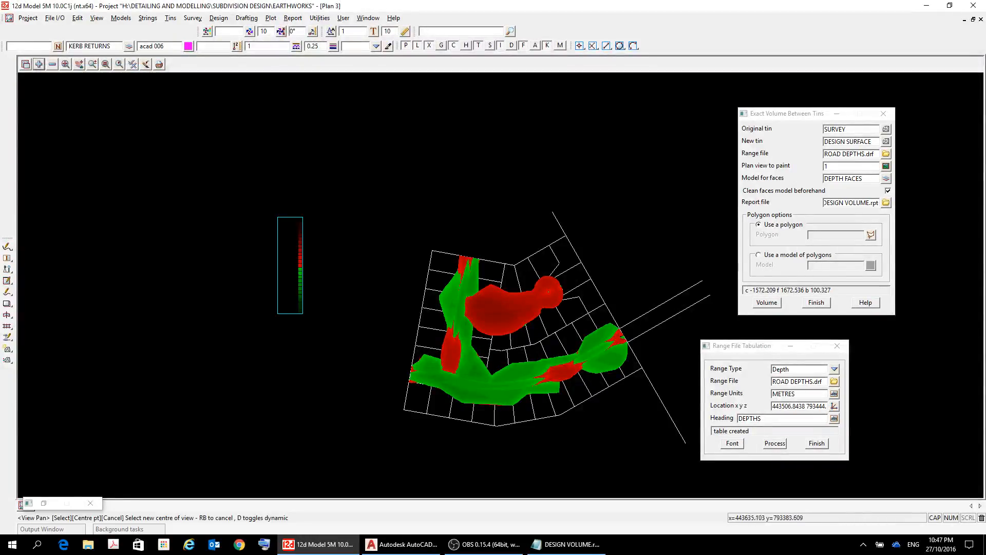
# - Close the Range File Tabulation and Exact Volume Between Tins dialogs and show the table together with the depth-coloured lots
pyautogui.scroll(6, 459, 246)
pyautogui.scroll(-4, 459, 245)
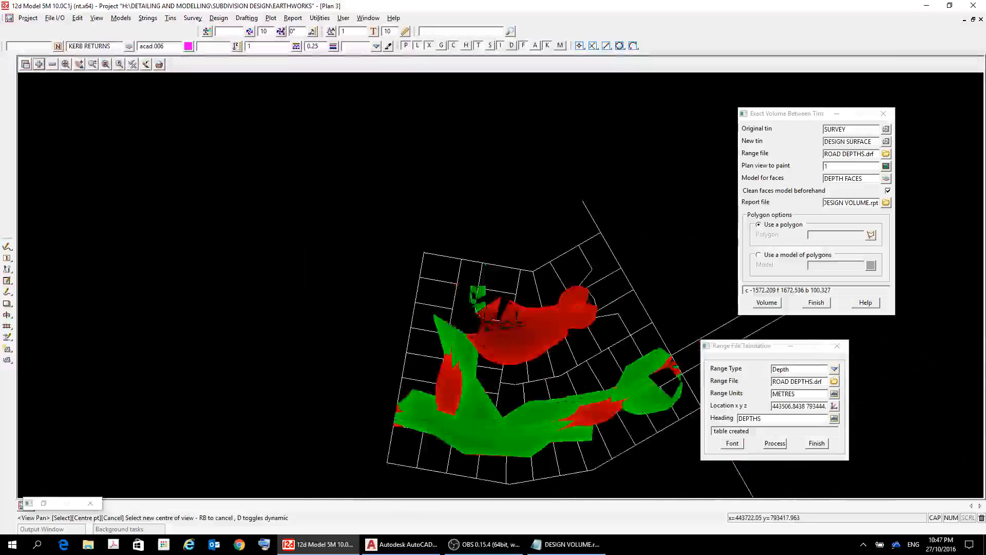
pyautogui.scroll(-4, 492, 244)
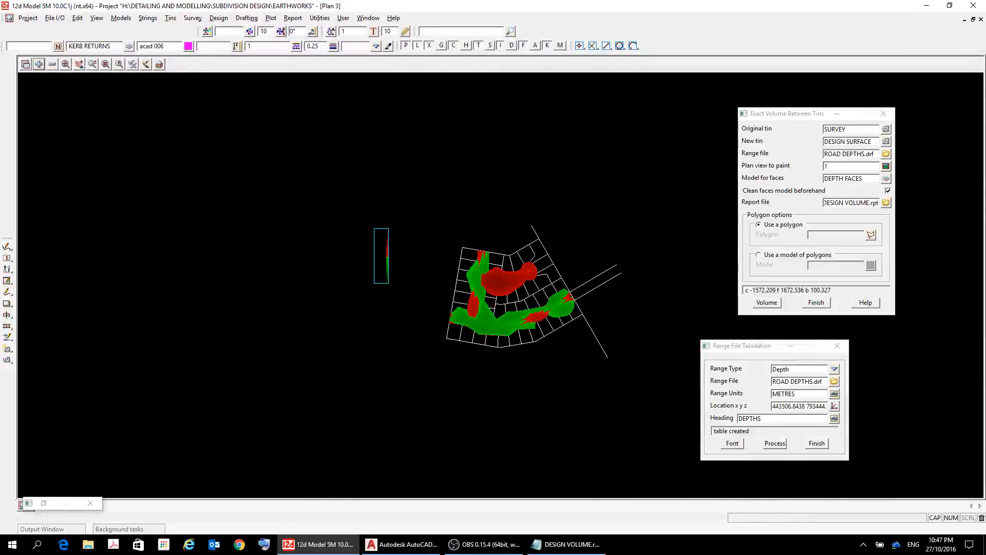
pyautogui.click(837, 346)
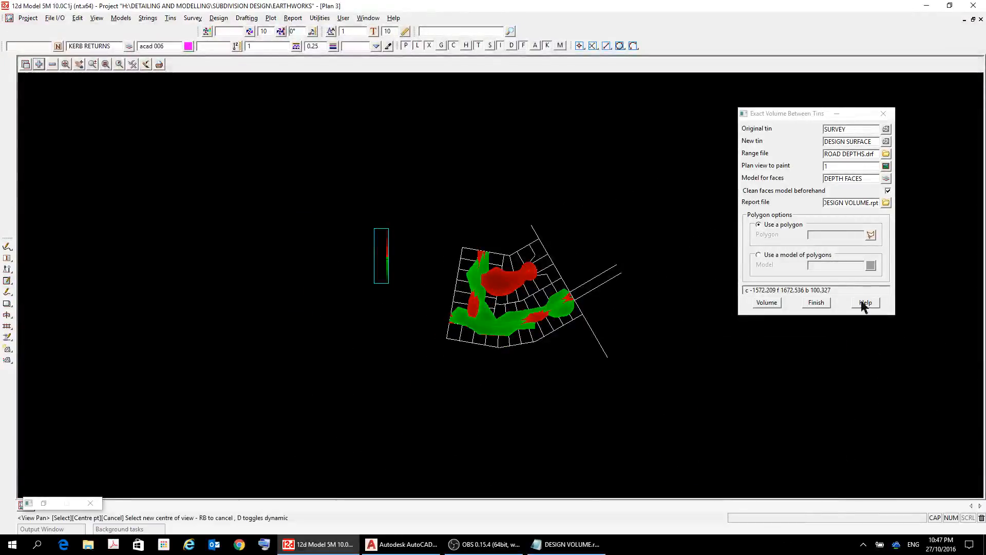
pyautogui.click(884, 114)
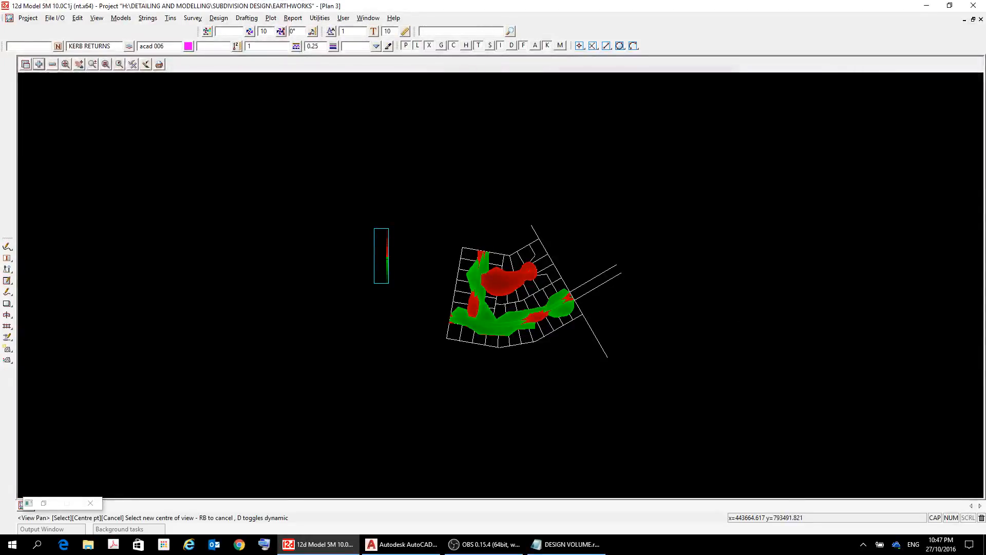
pyautogui.scroll(3, 478, 285)
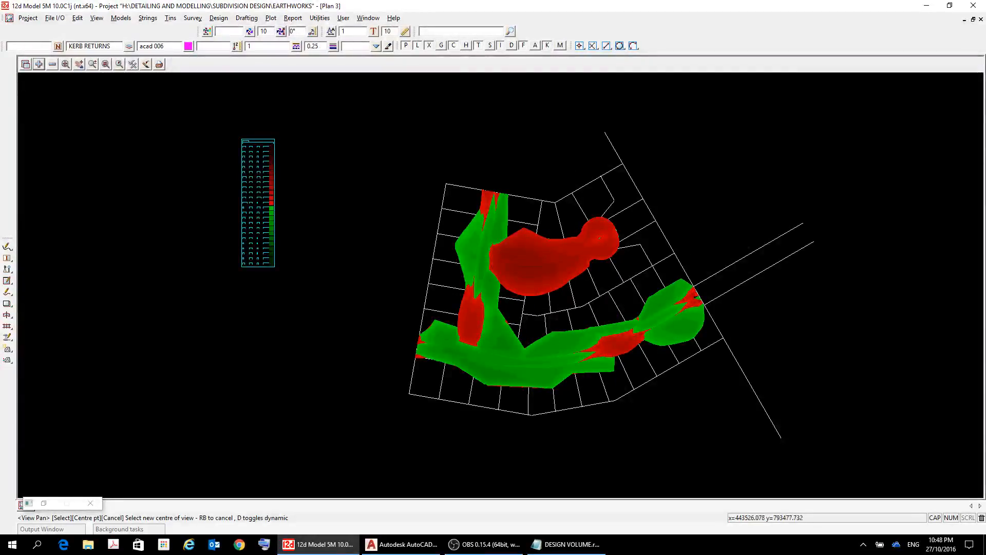
# - Set up Depth Contours with SURVEY as the original tin, ROAD as the new tin and ISOPACHS as the model for depth strings
pyautogui.click(218, 18)
pyautogui.click(171, 18)
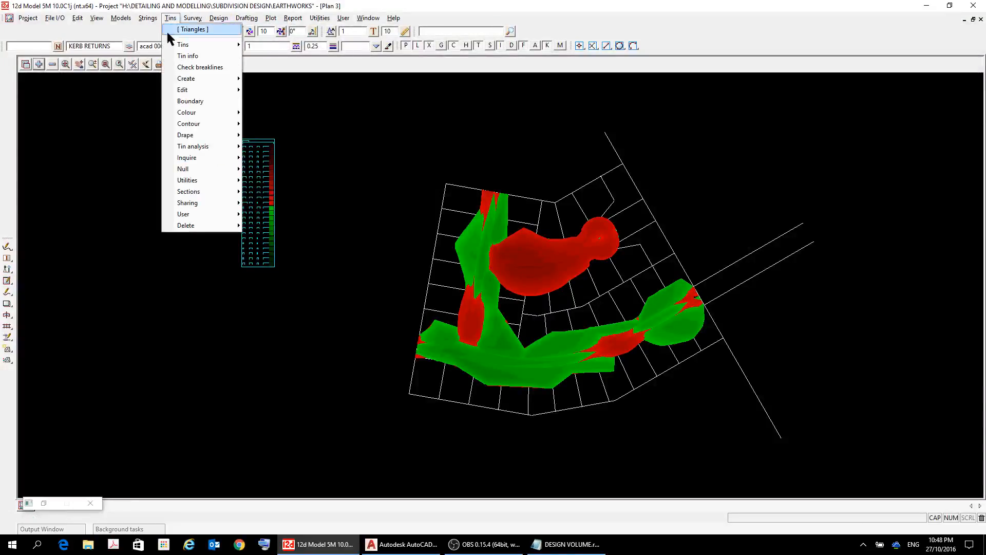
pyautogui.moveTo(205, 124)
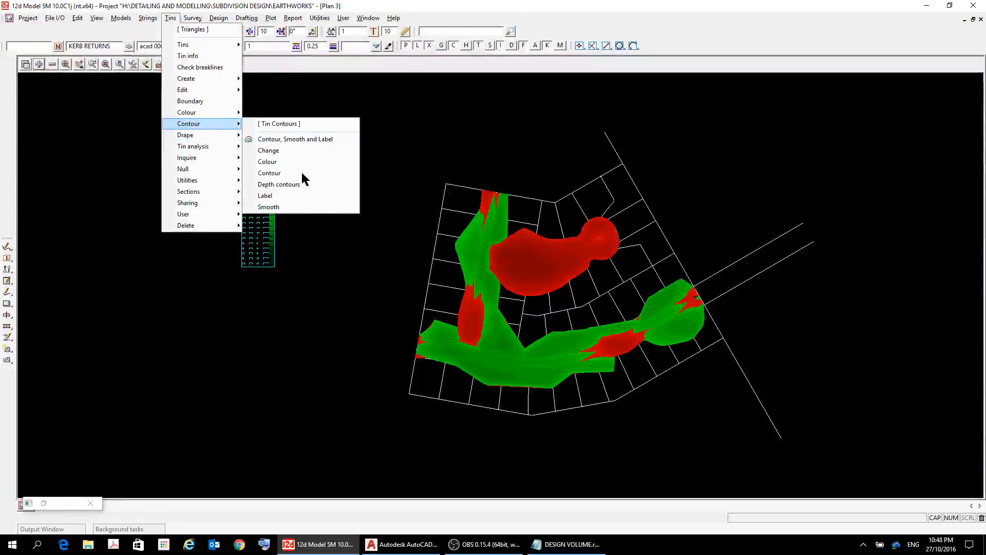
pyautogui.click(275, 185)
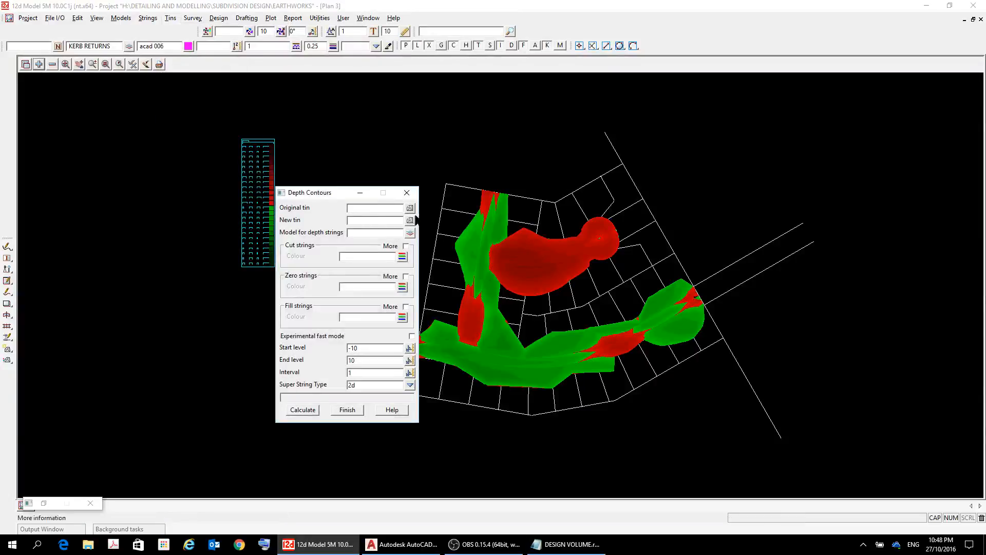
pyautogui.click(410, 209)
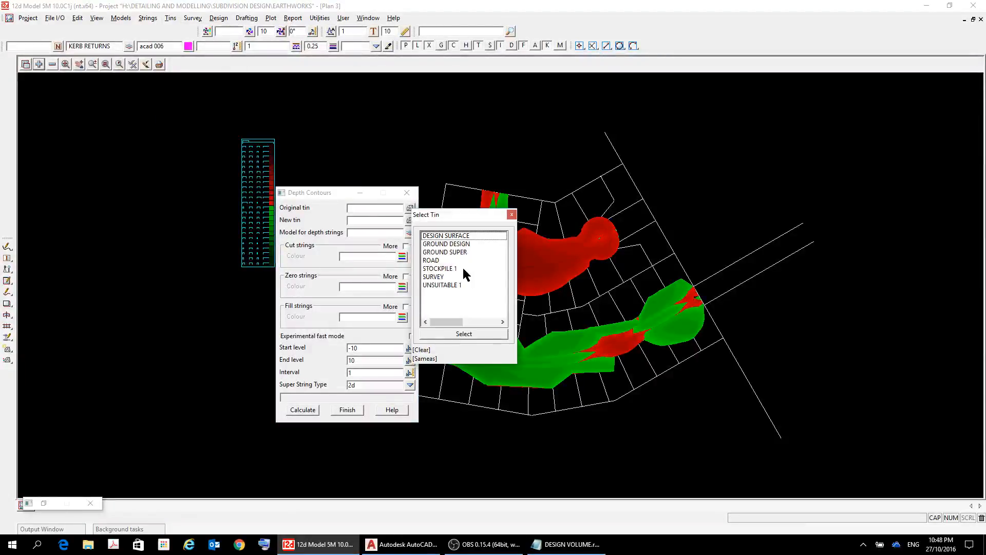
pyautogui.doubleClick(439, 278)
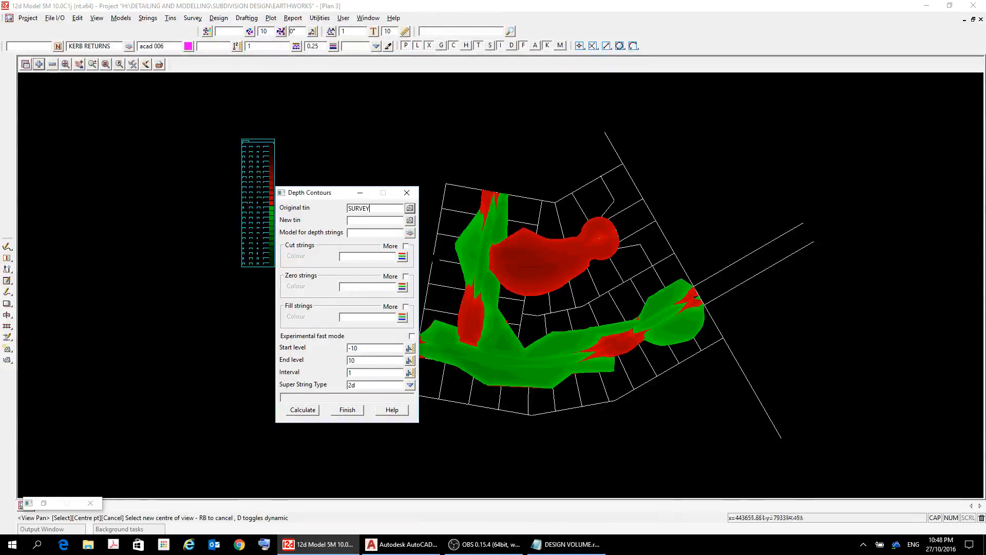
pyautogui.click(409, 221)
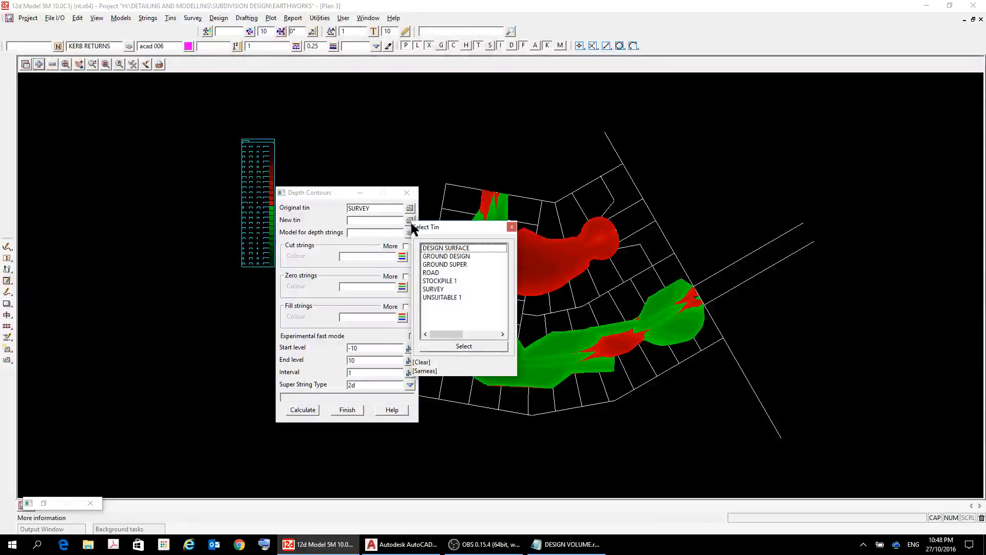
pyautogui.doubleClick(433, 273)
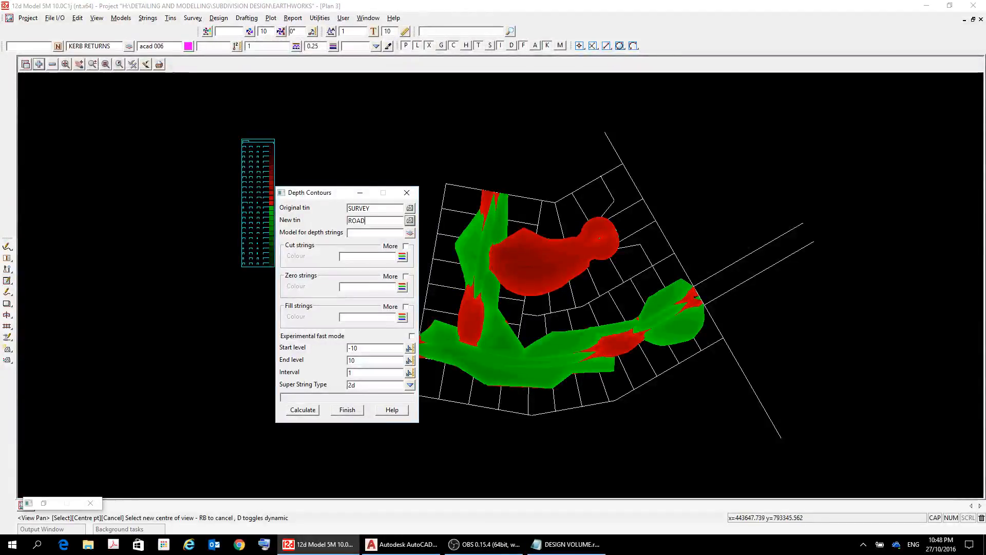
pyautogui.click(409, 232)
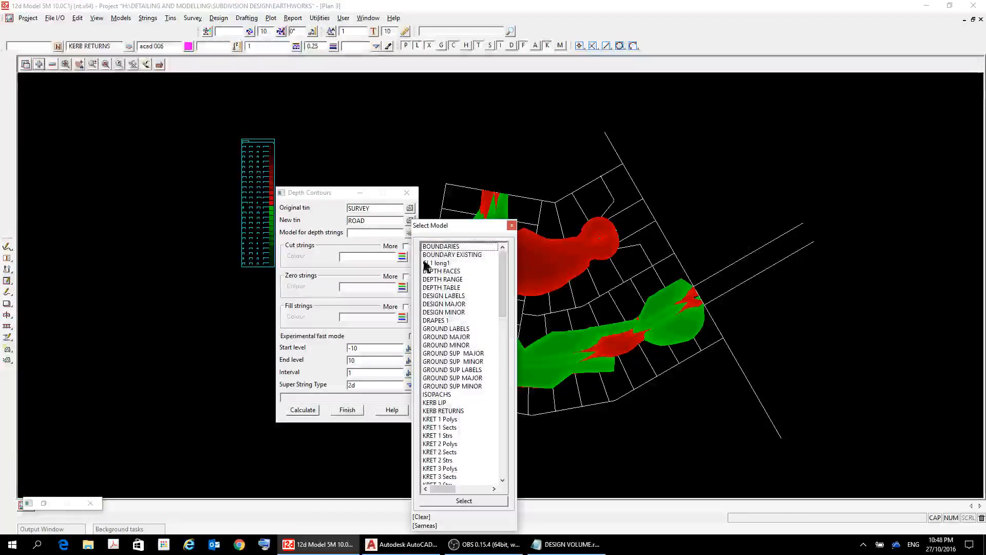
pyautogui.doubleClick(444, 394)
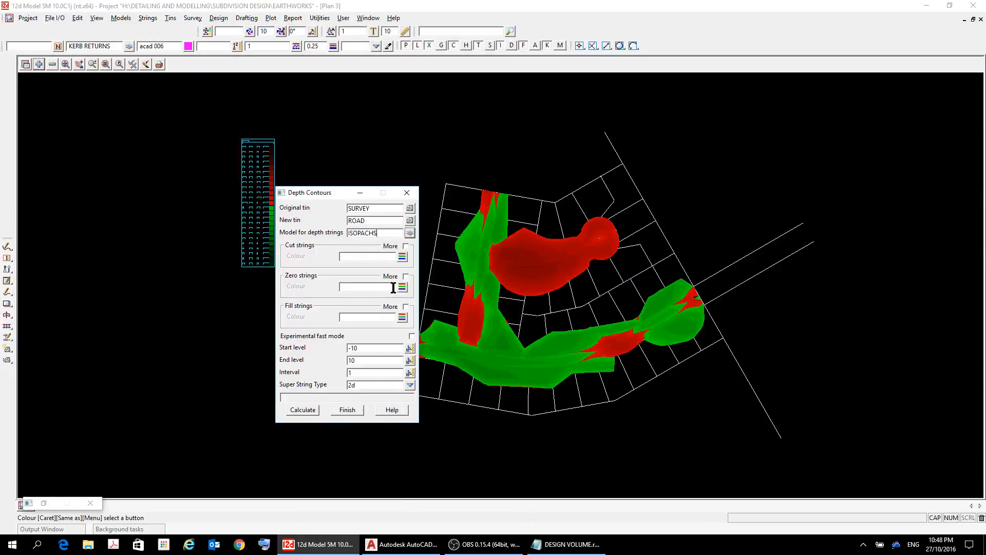
# - Set the depth contour colours to red for cut strings, blue for zero strings and green for fill strings
pyautogui.click(401, 256)
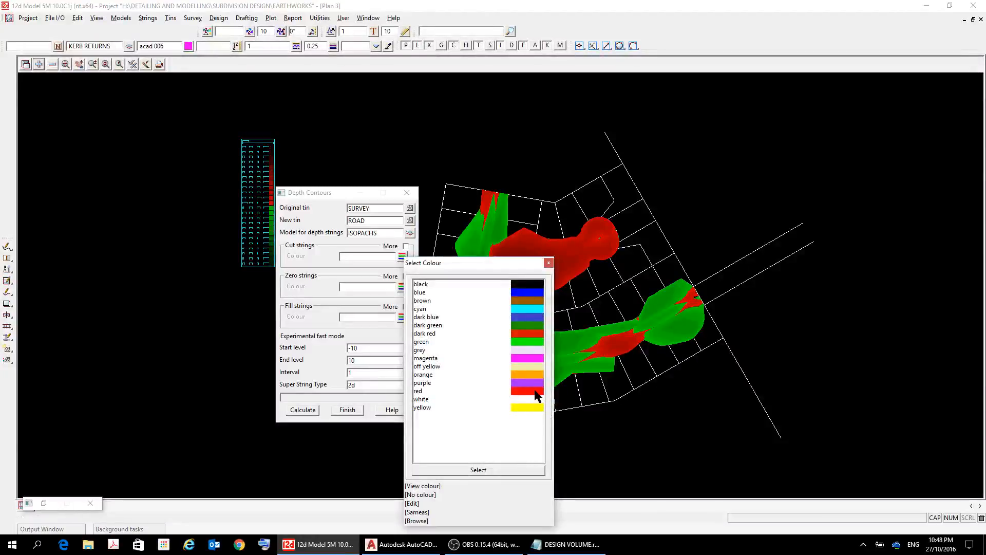
pyautogui.doubleClick(534, 391)
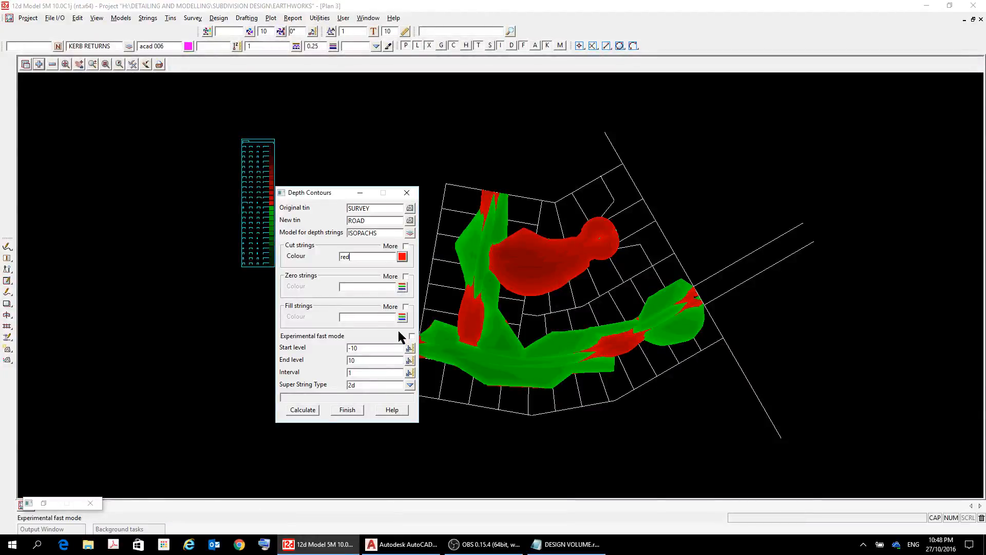
pyautogui.click(402, 287)
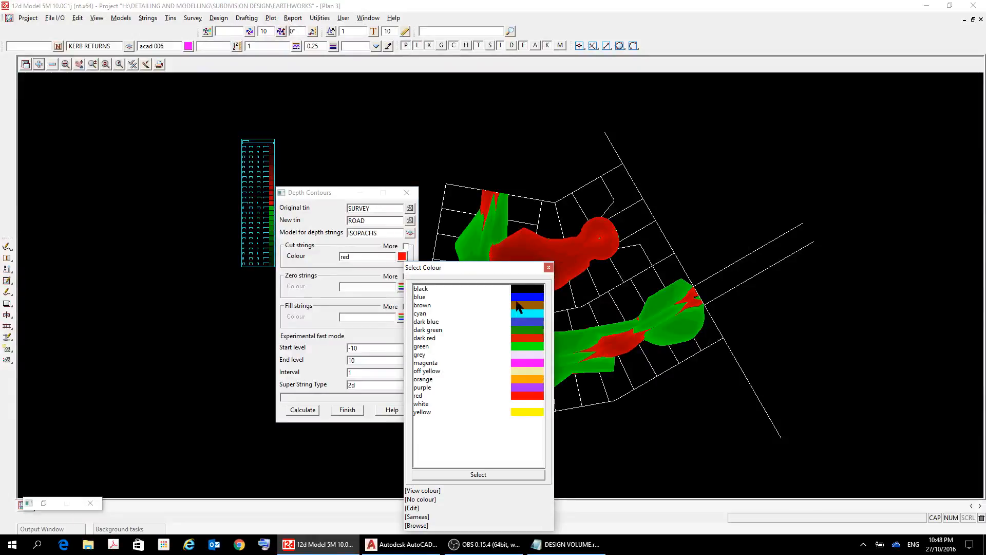
pyautogui.doubleClick(523, 297)
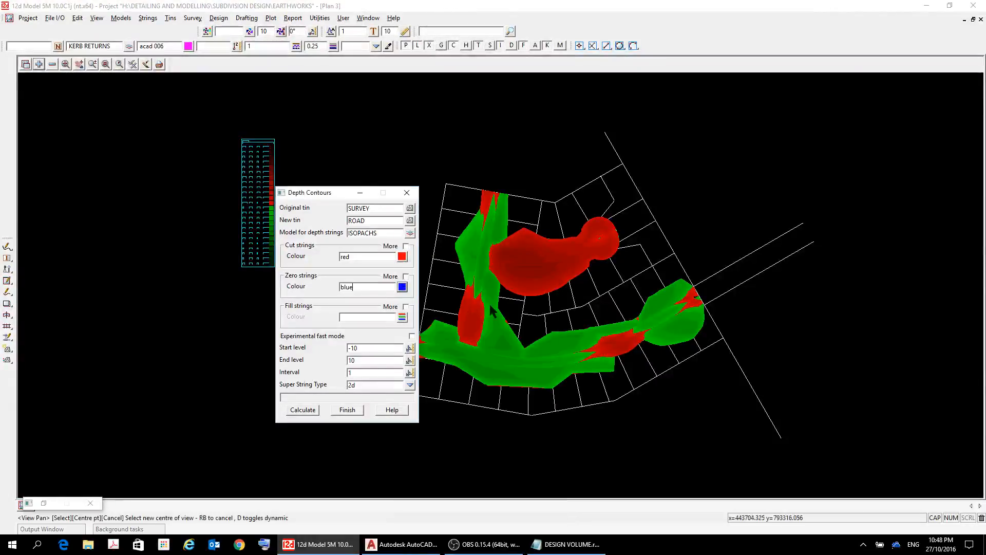
pyautogui.click(402, 318)
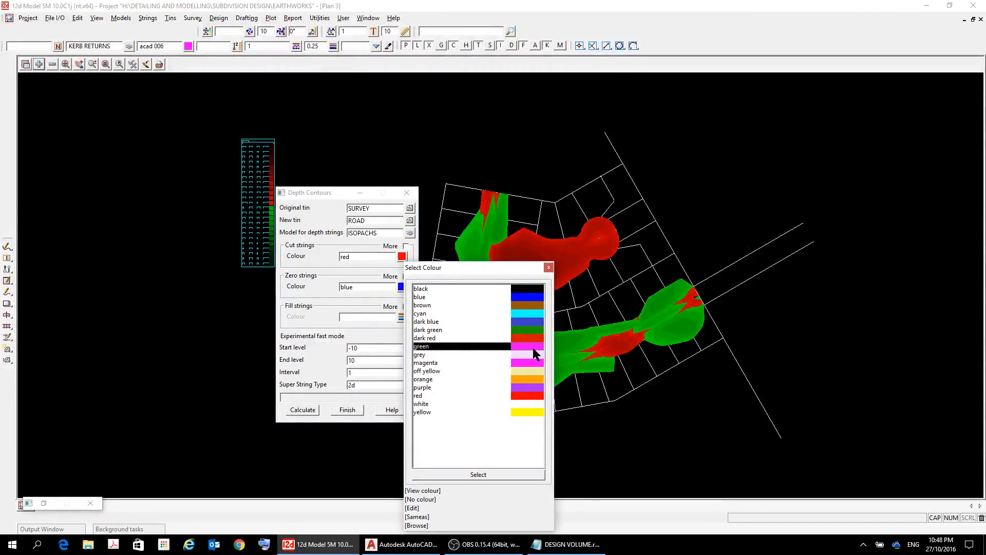
pyautogui.doubleClick(534, 347)
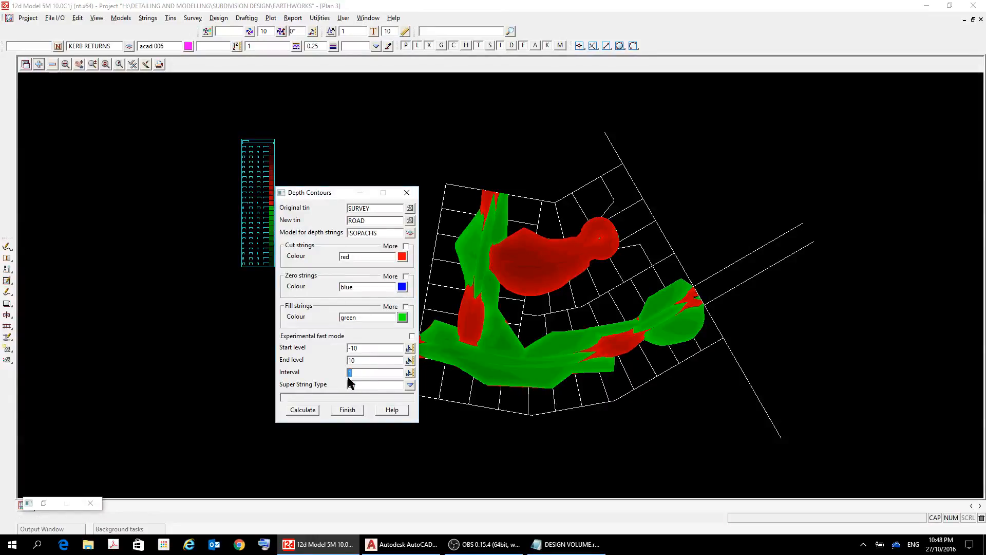
# - Set the depth contour interval to .2 and calculate the contours
pyautogui.write('.2')
pyautogui.click(375, 385)
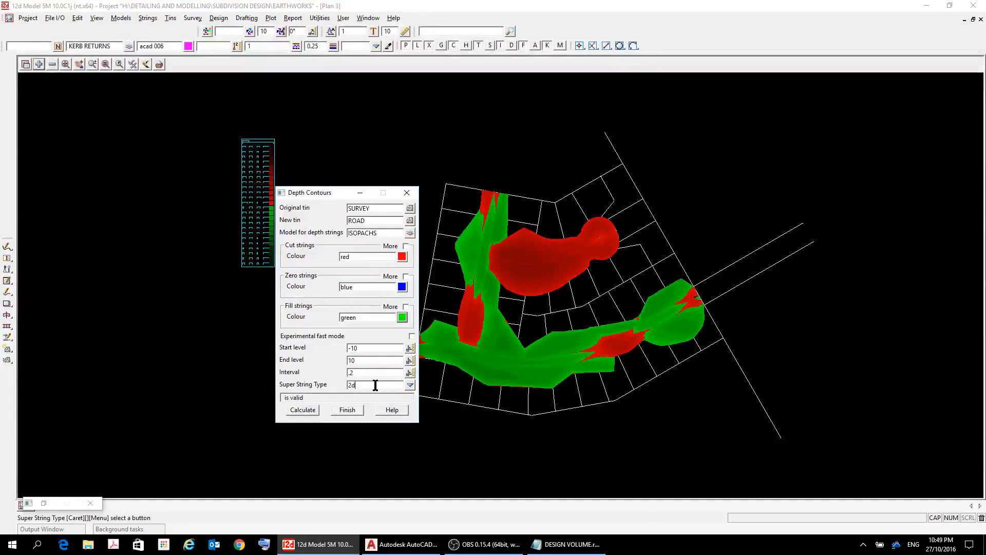
pyautogui.click(313, 411)
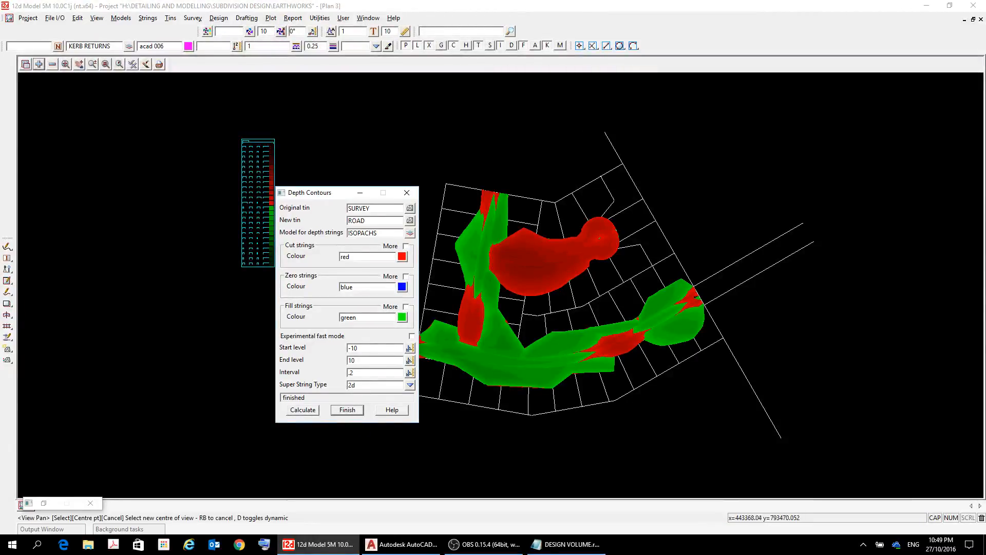
# - Add the ISOPACHS model to Plan 3 and close the Depth Contours dialog
pyautogui.click(38, 64)
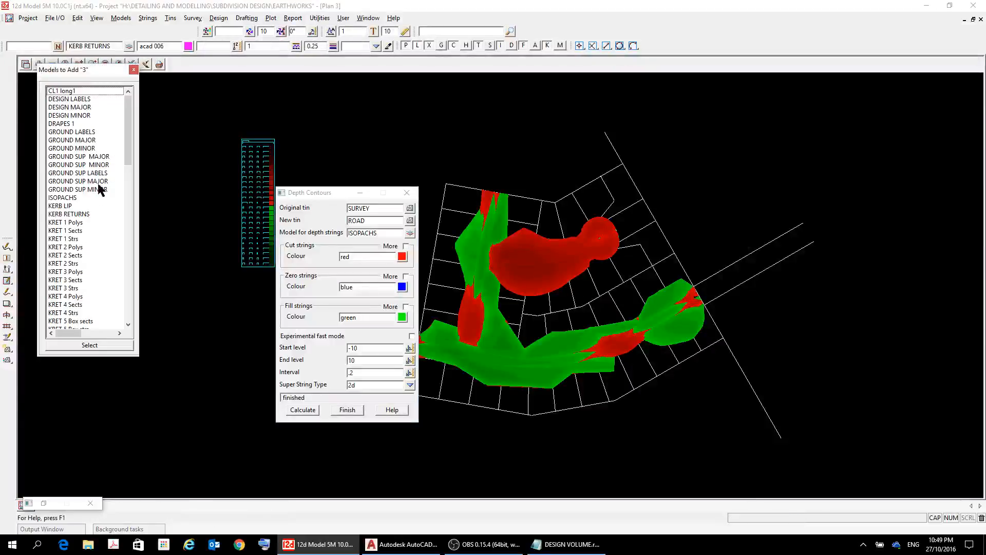
pyautogui.doubleClick(72, 198)
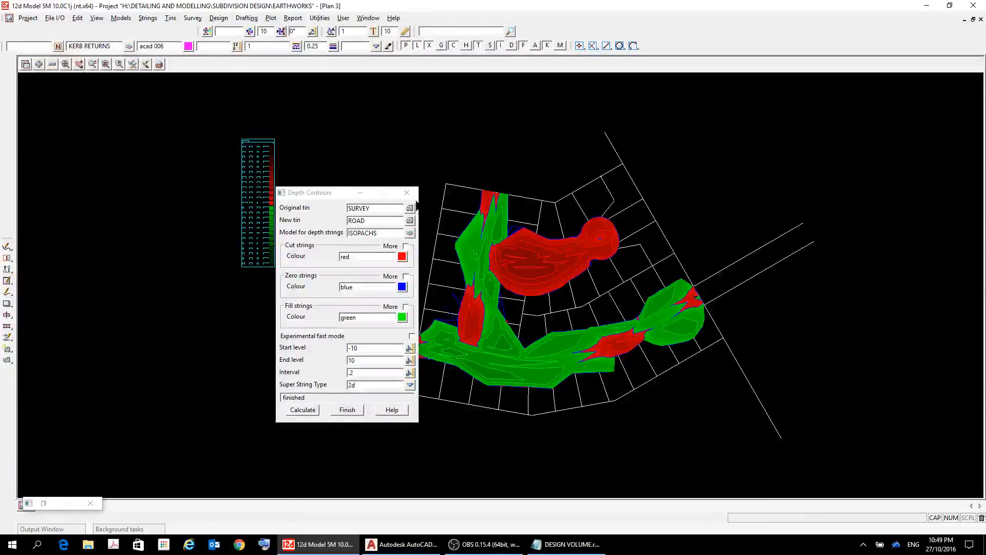
pyautogui.click(408, 194)
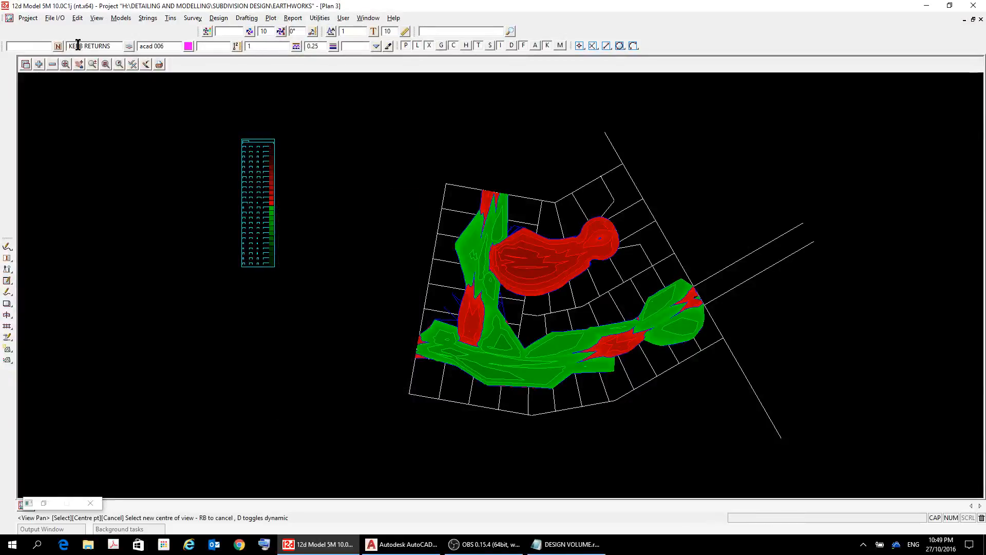
# - Bring the ISOPACHS model to the front of the models shown in Plan 3
pyautogui.click(23, 64)
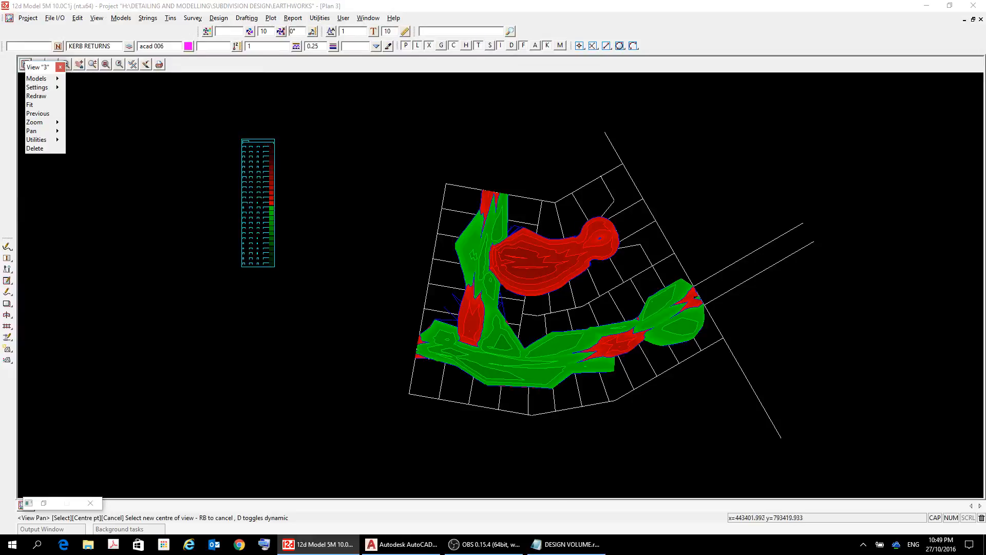
pyautogui.click(60, 80)
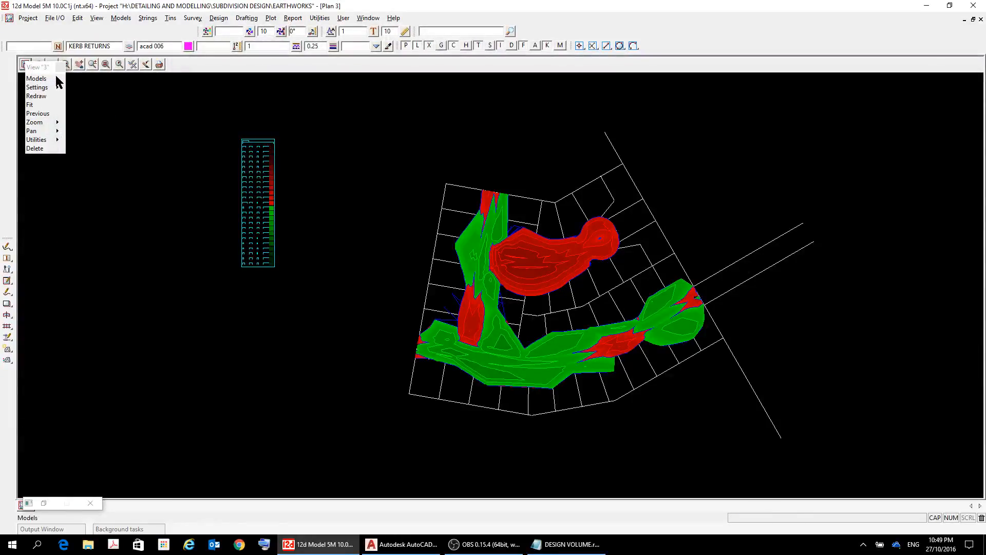
pyautogui.click(58, 81)
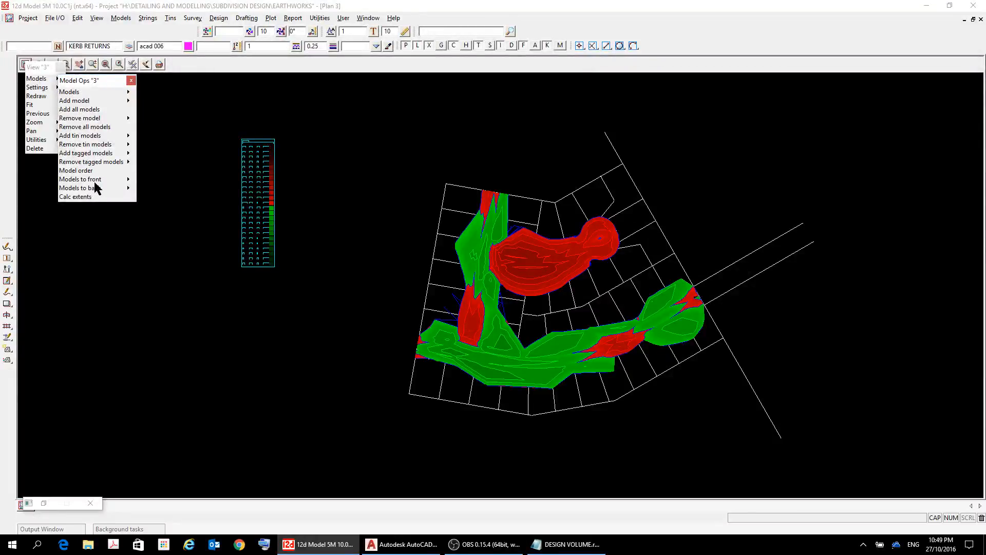
pyautogui.click(128, 179)
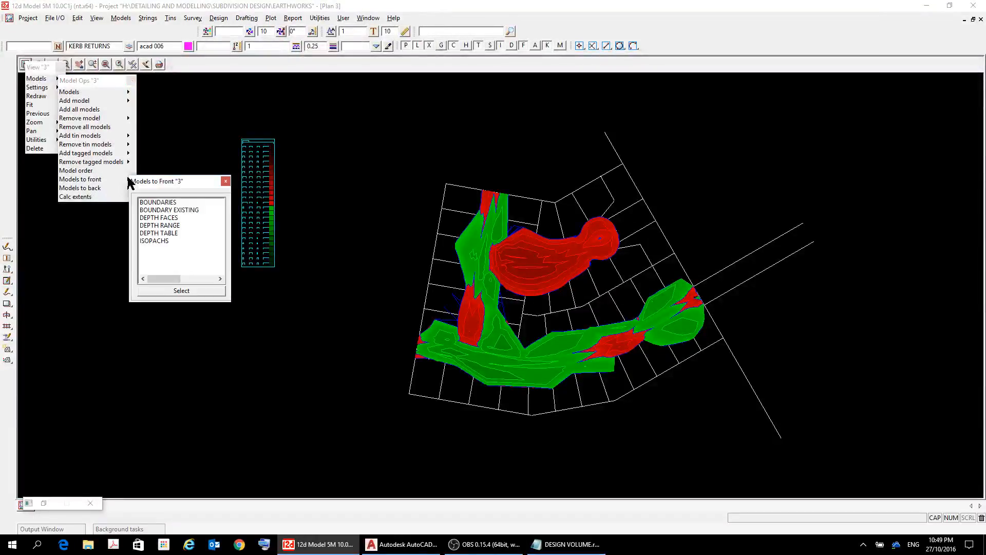
pyautogui.doubleClick(159, 241)
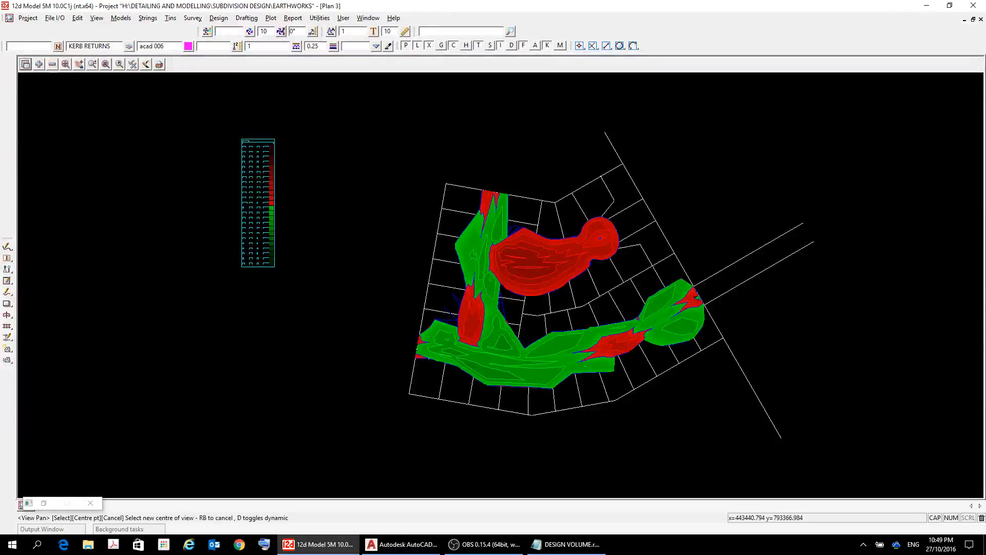
# - Repeat the models-to-front operation in Plan 3 for the ISOPACHS model
pyautogui.click(25, 64)
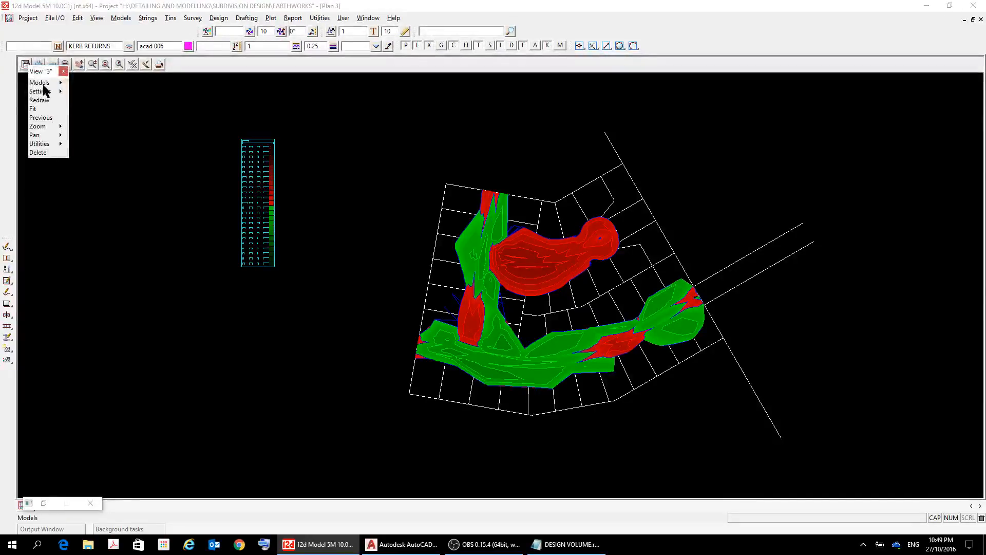
pyautogui.click(62, 83)
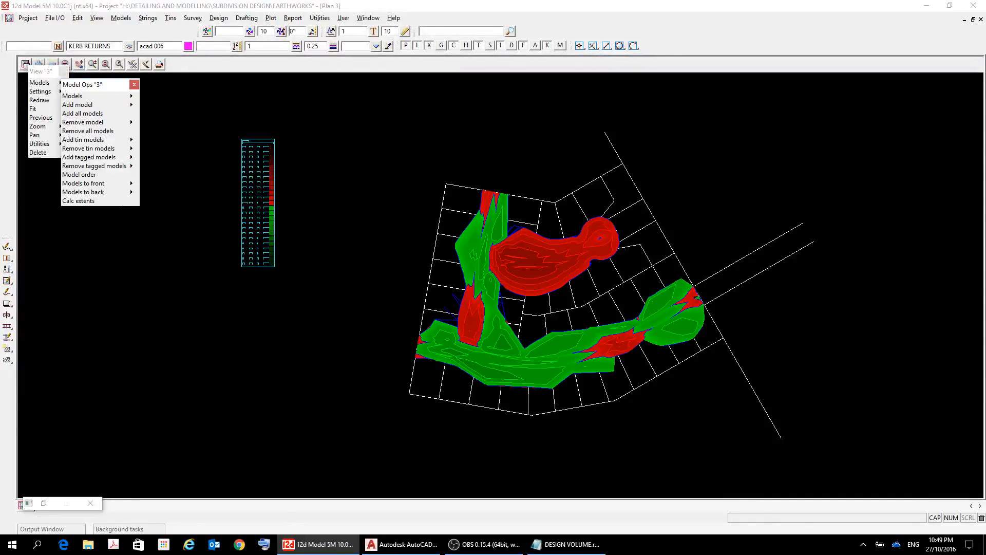
pyautogui.click(131, 185)
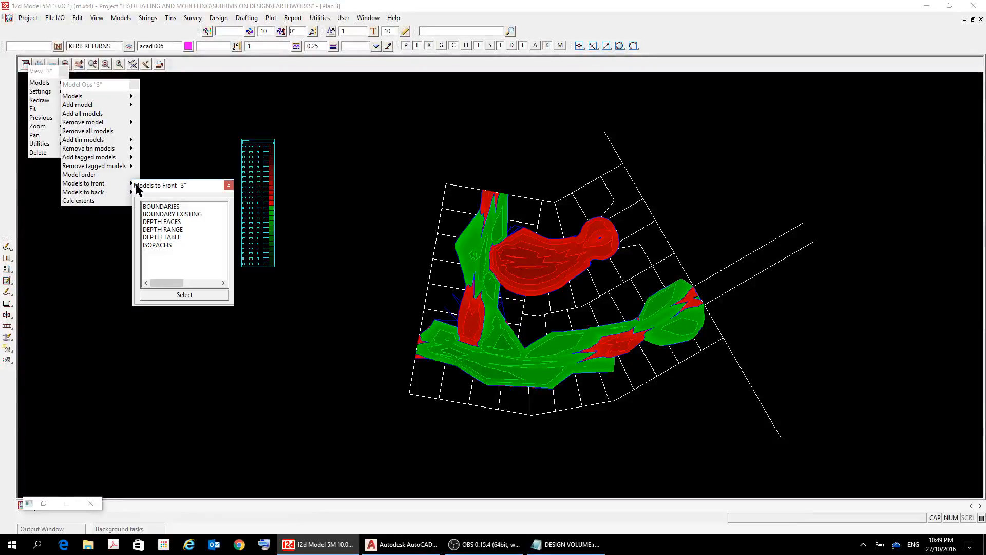
pyautogui.click(159, 246)
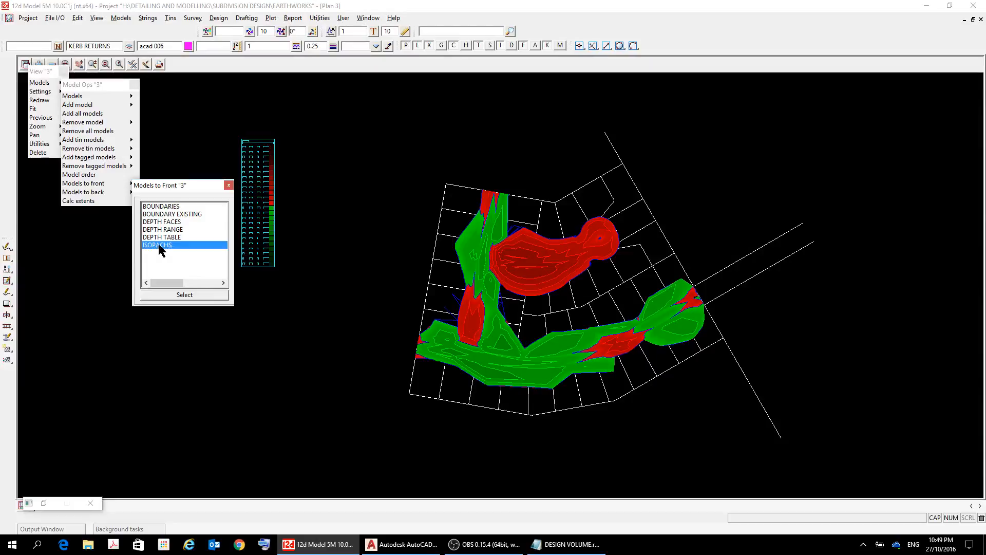
pyautogui.doubleClick(159, 246)
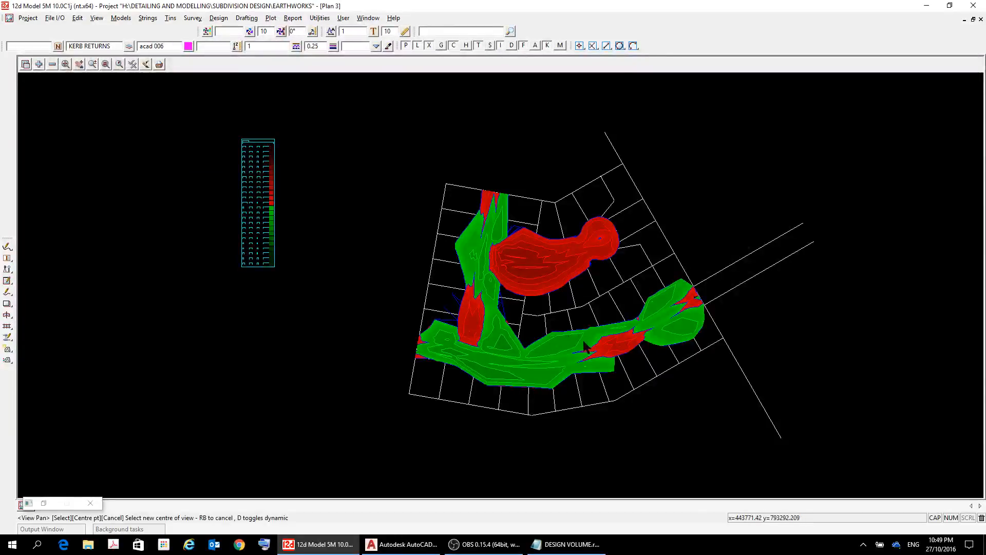
# - Examine the cut, zero and fill depth contours over the coloured road areas at closer range
pyautogui.scroll(5, 585, 347)
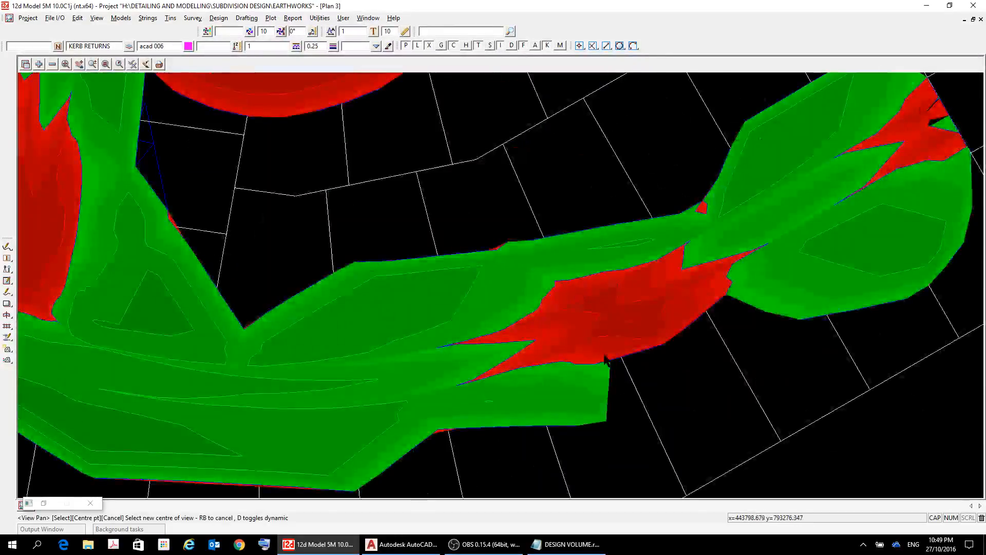
pyautogui.scroll(-1, 605, 360)
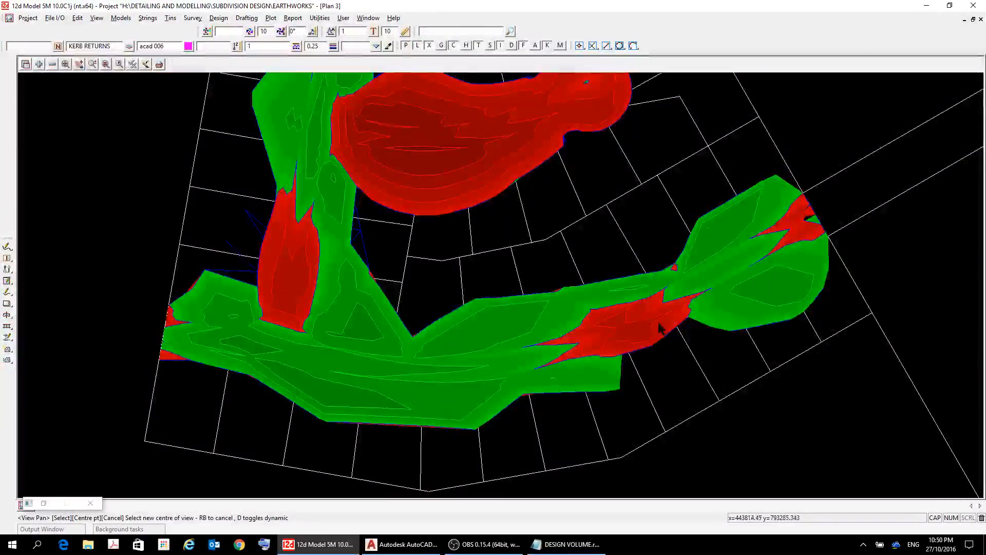
pyautogui.scroll(-2, 565, 260)
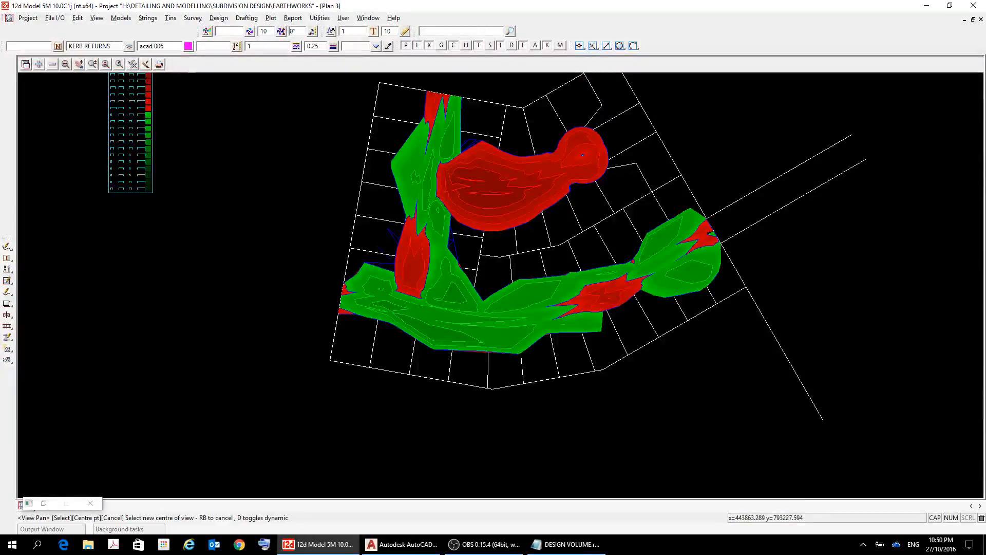
pyautogui.scroll(6, 687, 227)
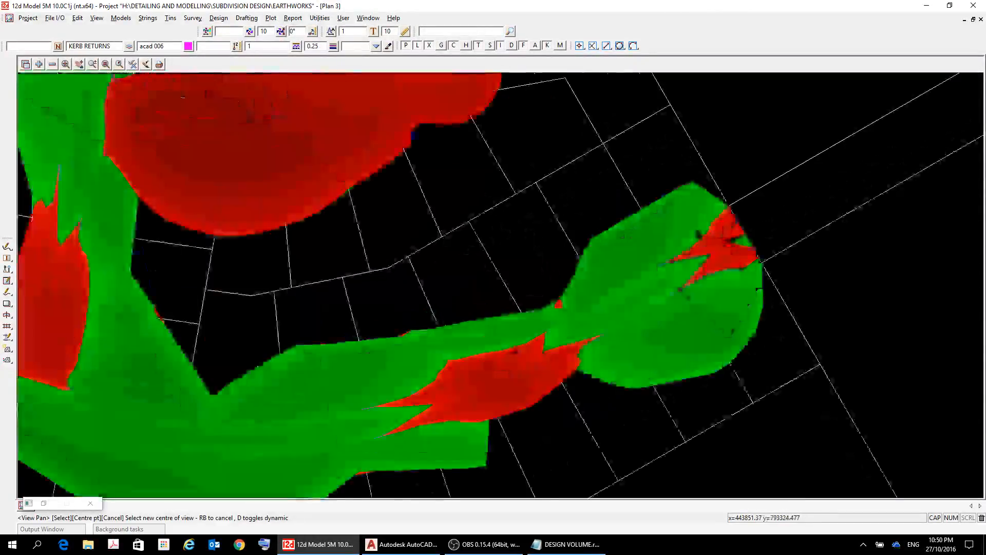
pyautogui.scroll(-2, 687, 227)
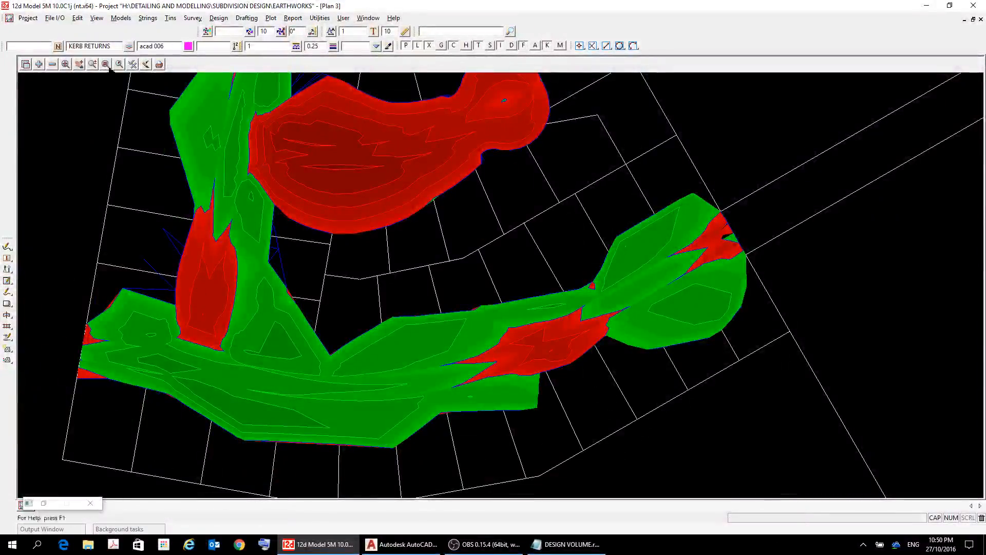
# - Set up new depth contours with SURVEY as original tin, ROAD as new tin and ISOPACHS as the model for depth strings
pyautogui.click(171, 18)
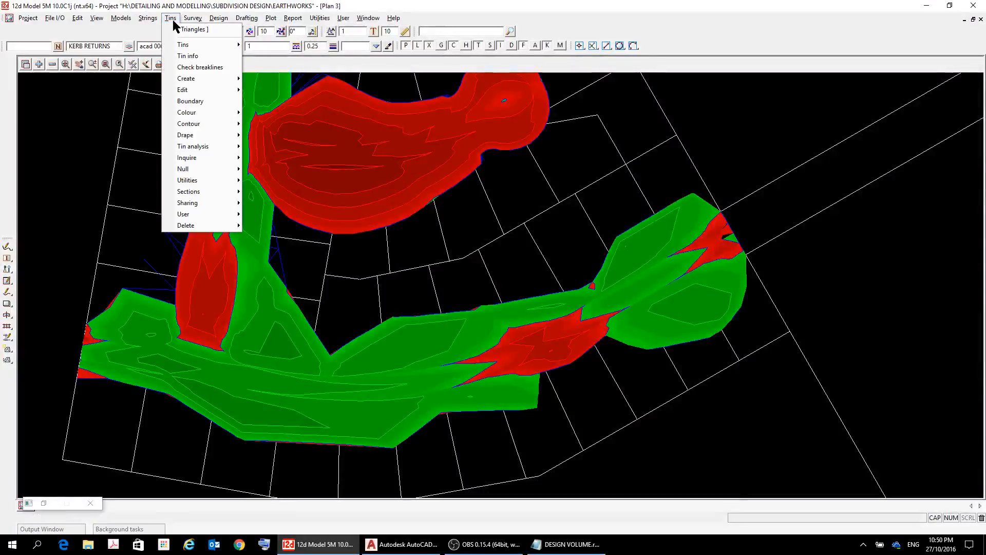
pyautogui.moveTo(203, 125)
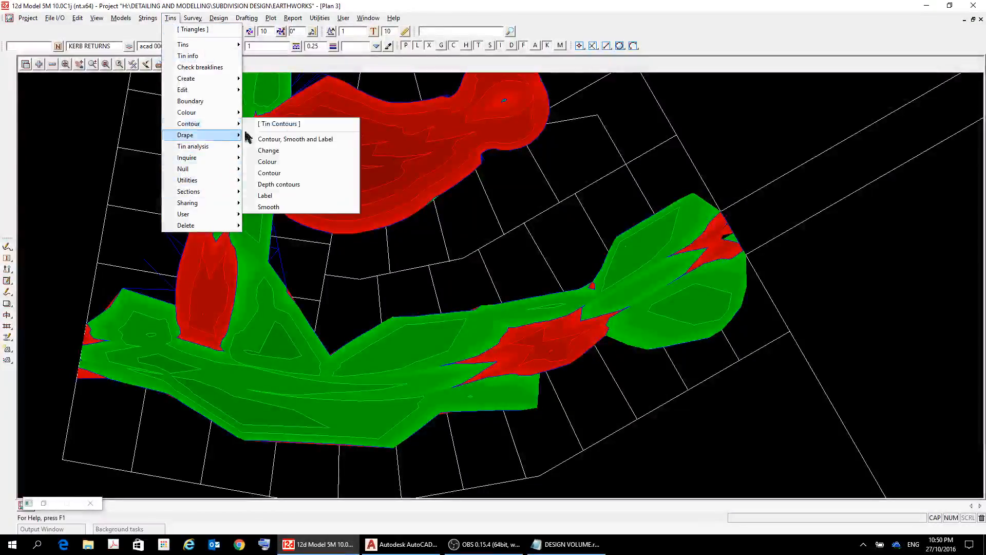
pyautogui.click(297, 185)
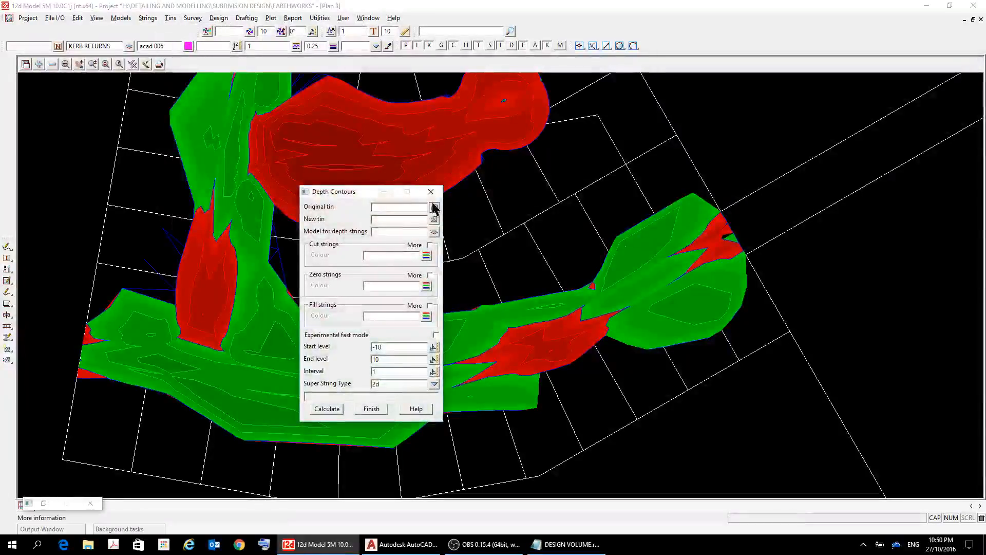
pyautogui.click(434, 207)
pyautogui.click(465, 275)
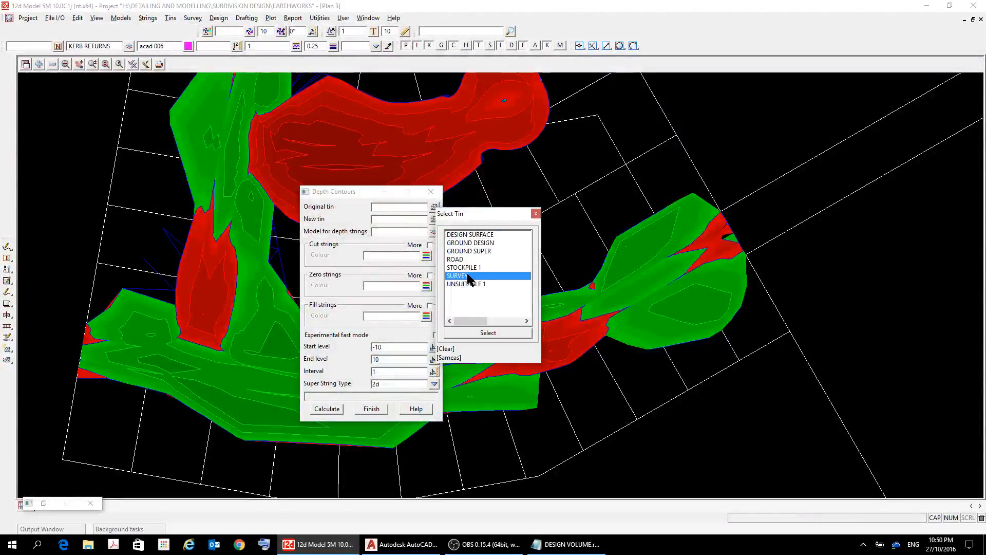
pyautogui.click(434, 220)
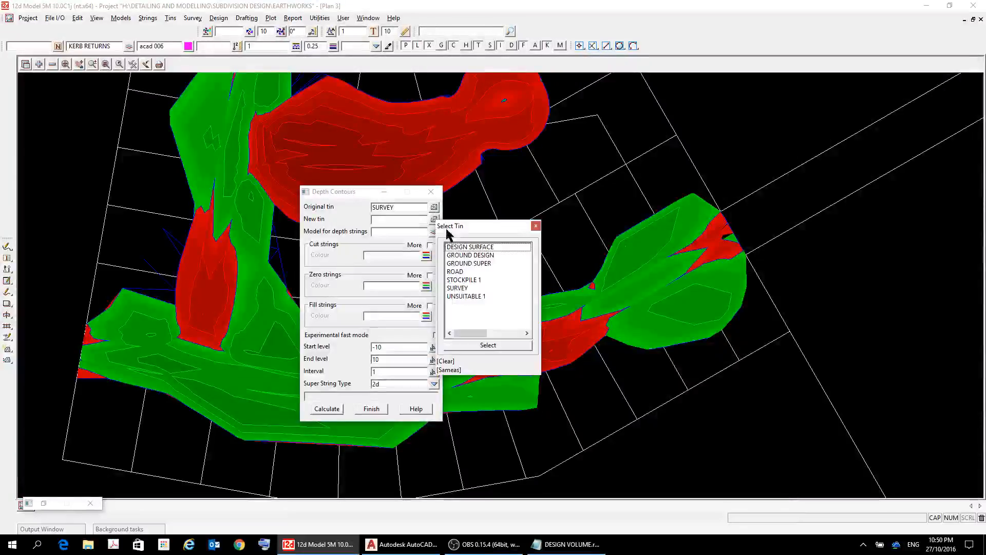
pyautogui.click(472, 247)
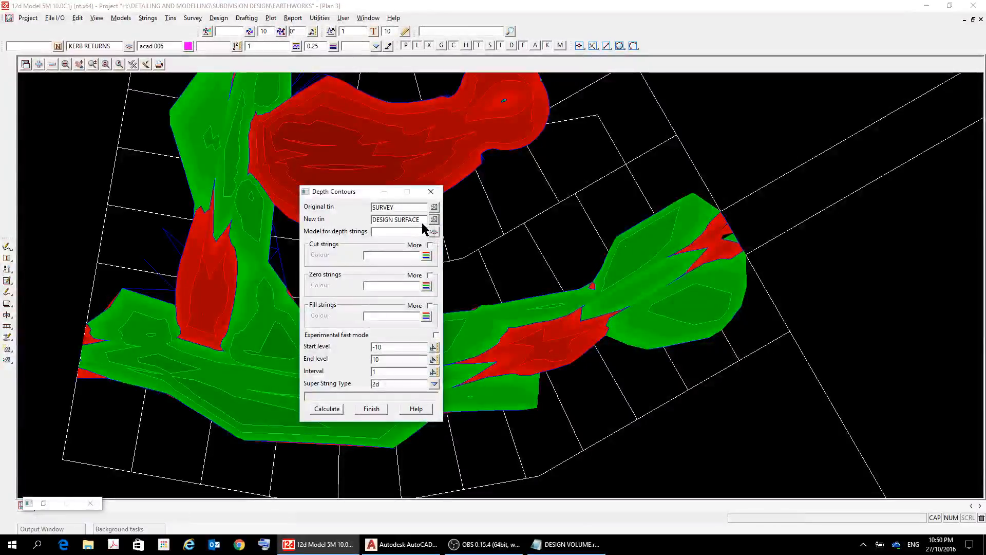
pyautogui.click(434, 220)
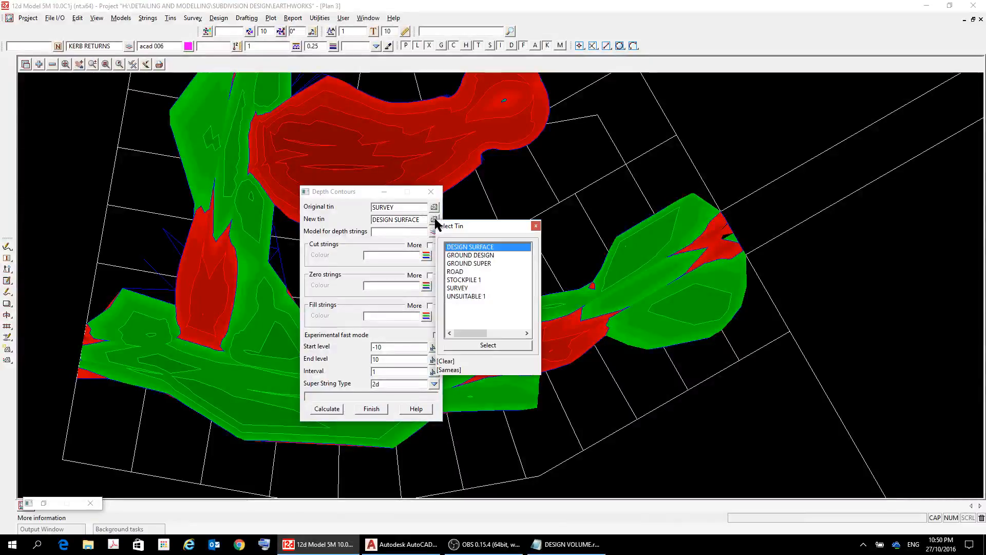
pyautogui.click(455, 271)
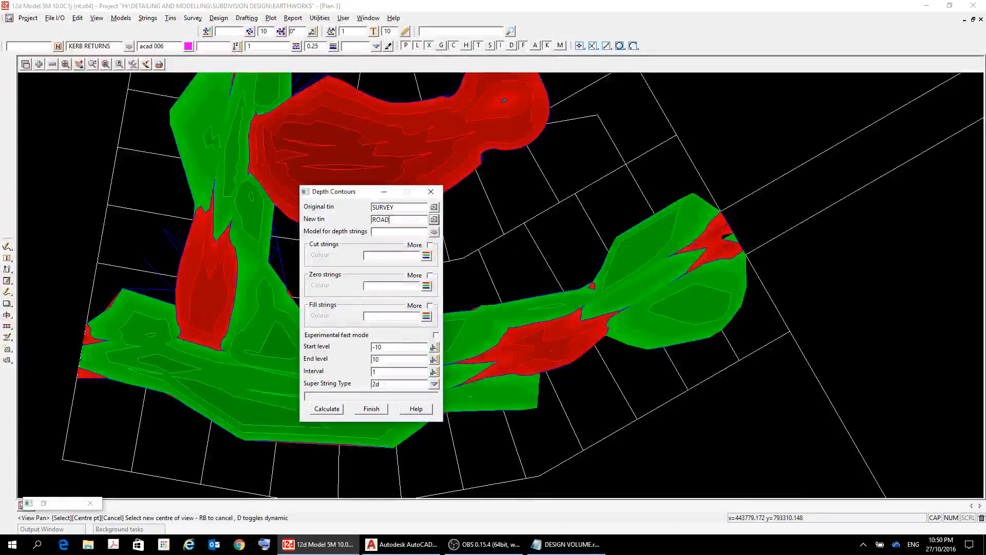
pyautogui.click(434, 232)
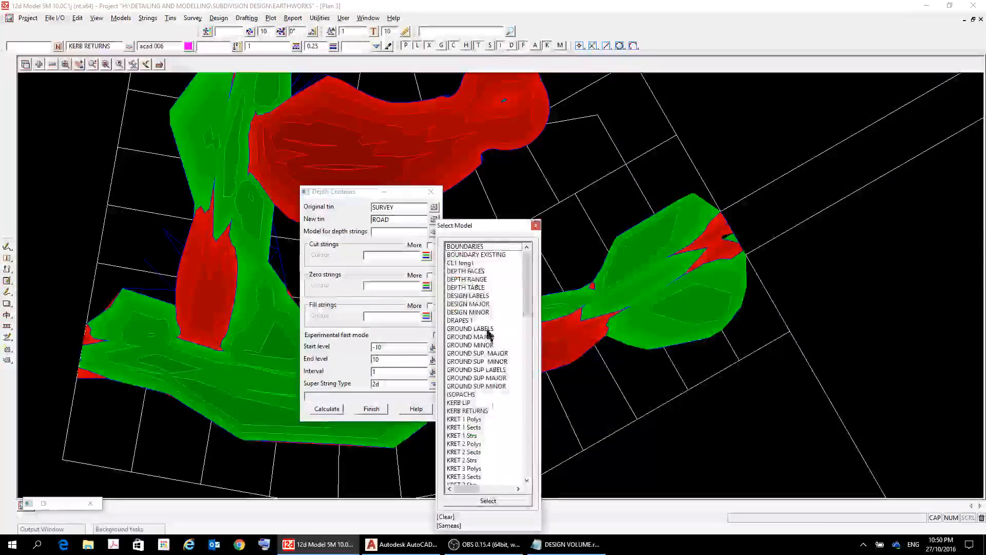
pyautogui.click(464, 394)
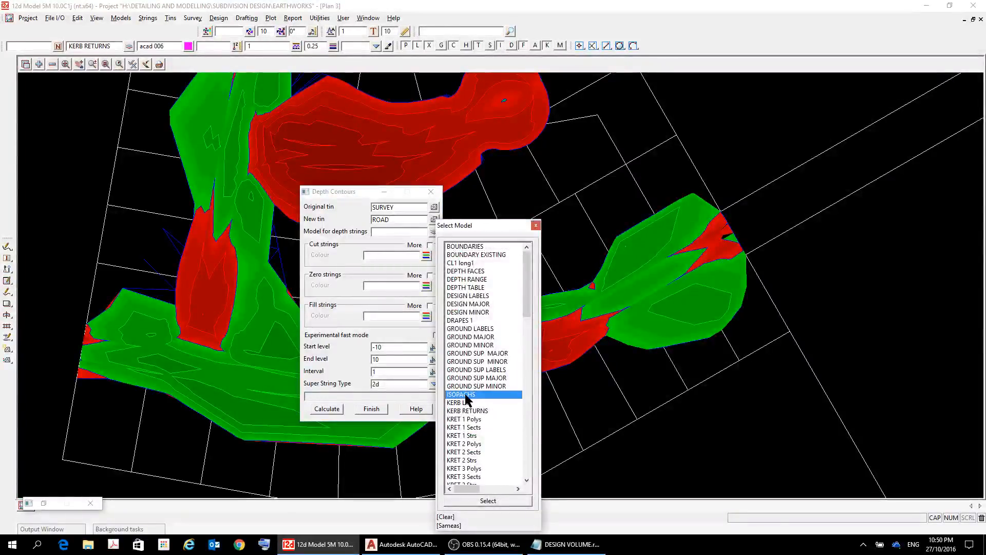
# - Set the depth contour colours to magenta for cut strings, blue for zero strings and cyan for fill strings
pyautogui.click(426, 255)
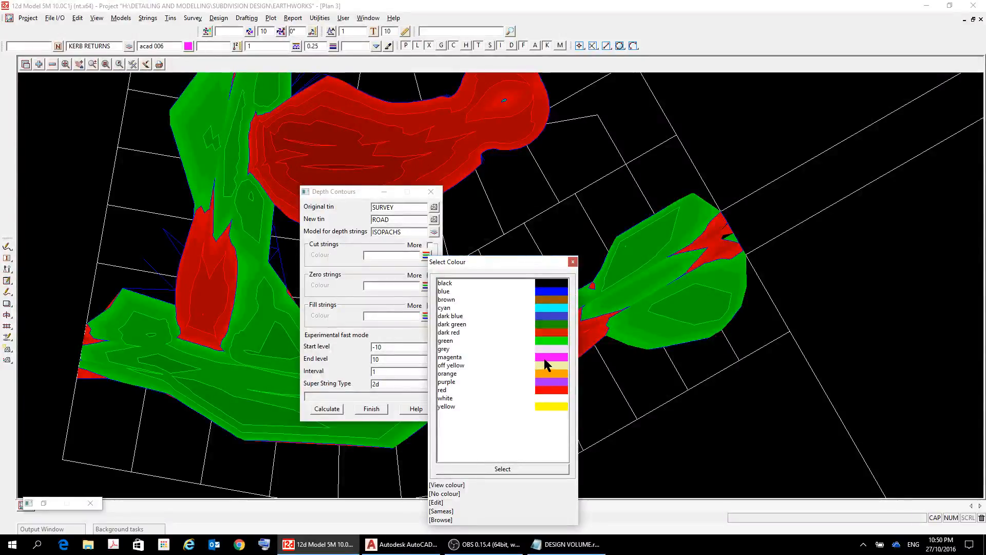
pyautogui.doubleClick(545, 358)
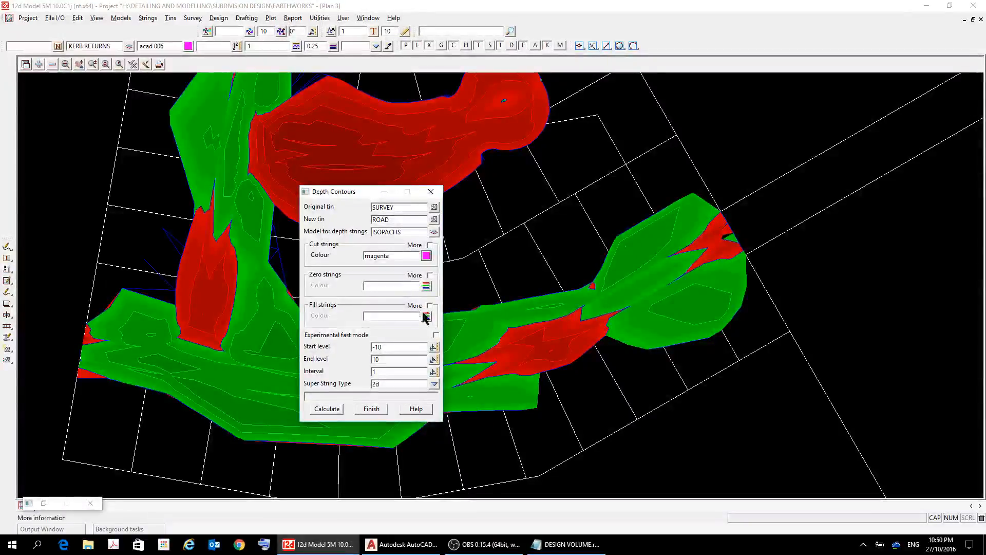
pyautogui.click(426, 286)
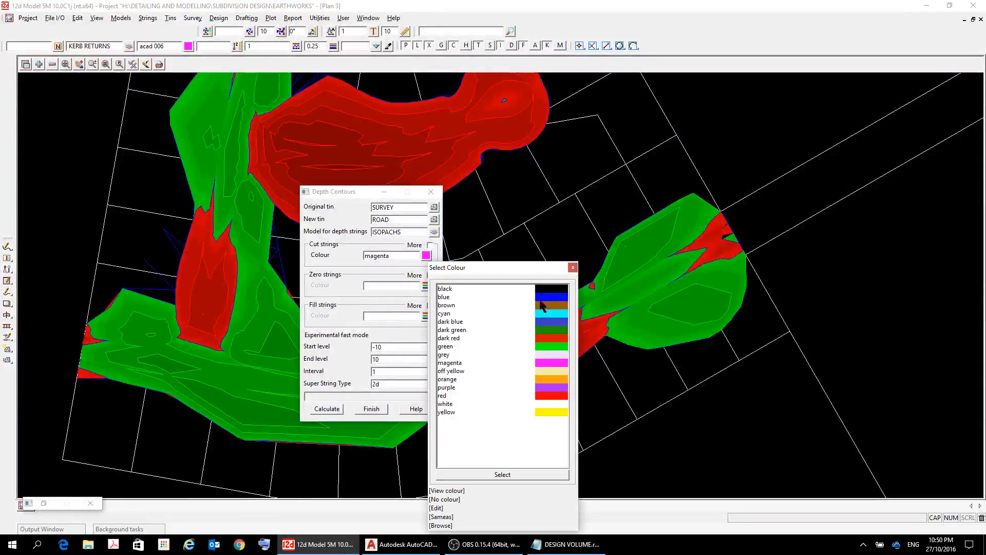
pyautogui.doubleClick(544, 297)
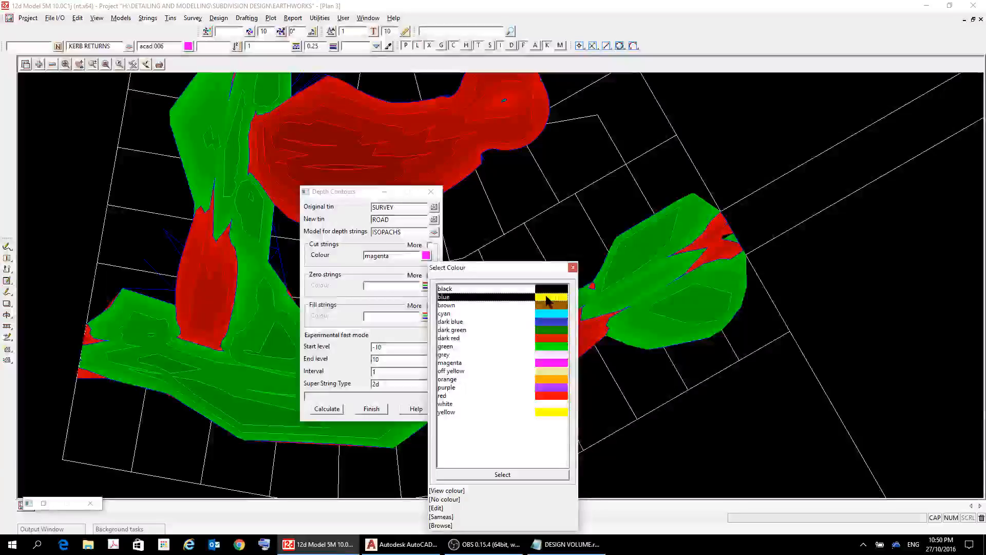
pyautogui.click(426, 316)
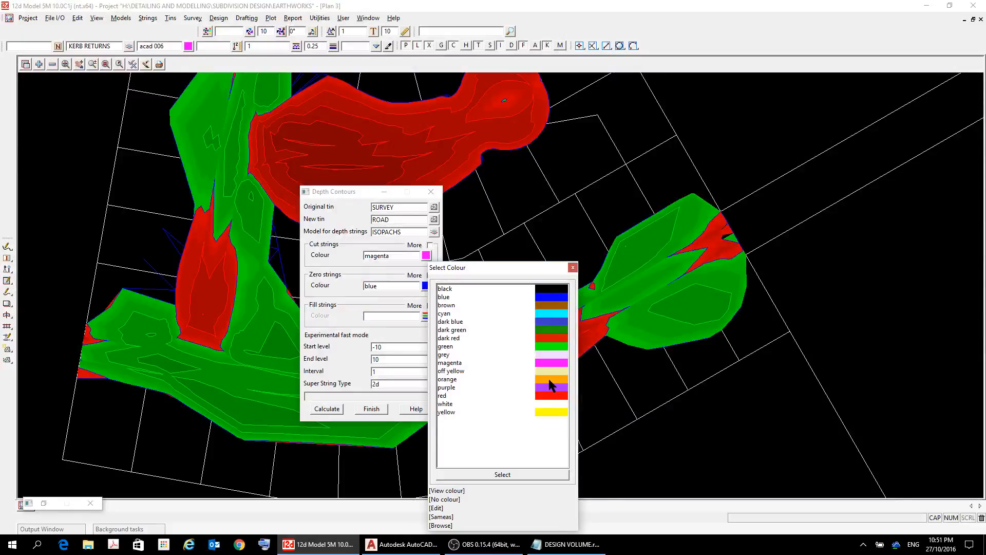
pyautogui.doubleClick(553, 315)
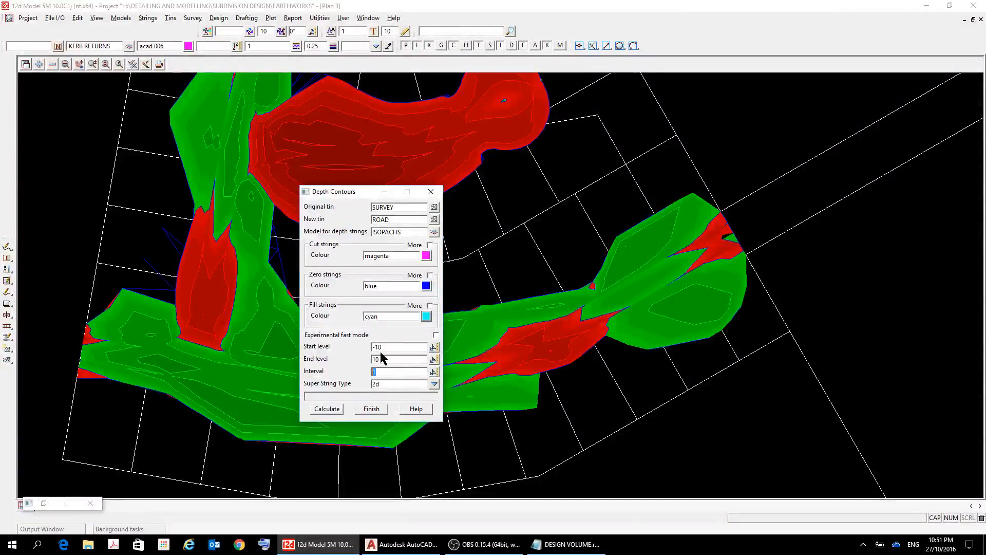
# - Calculate the depth contours at an interval of 0.2 and close the Depth Contours dialog
pyautogui.write('.2')
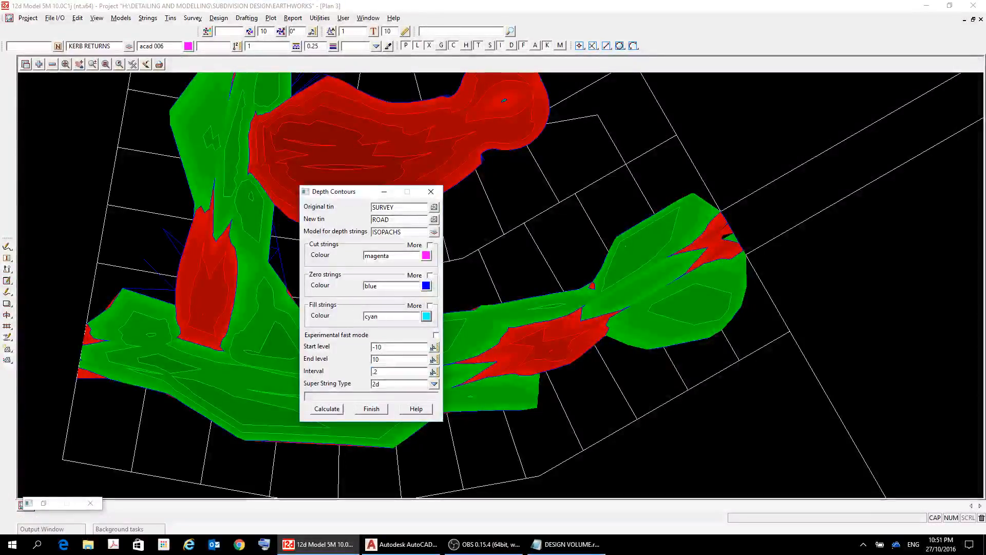
pyautogui.click(334, 410)
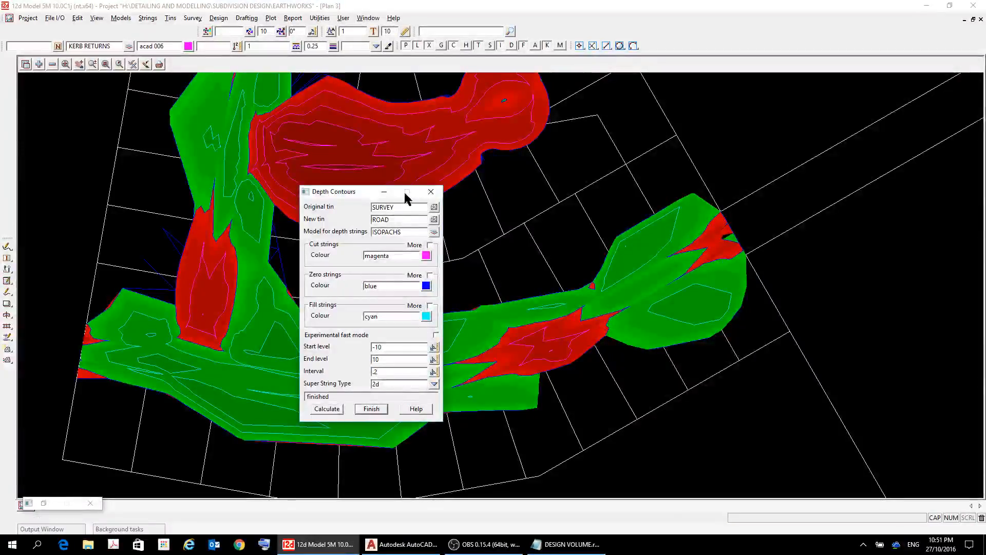
pyautogui.click(431, 192)
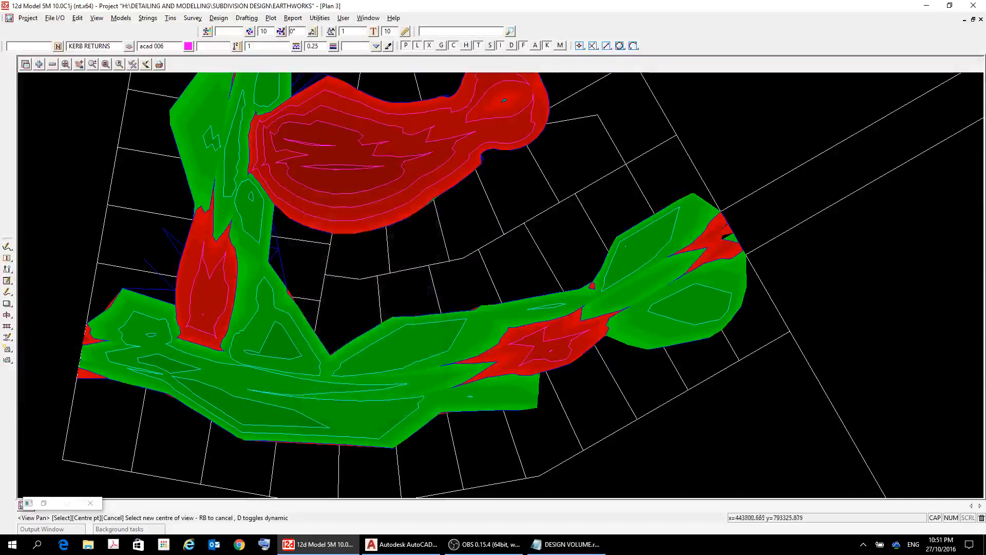
# - Examine the recoloured cut, zero and fill depth contours across the road areas in Plan 3
pyautogui.scroll(-2, 528, 138)
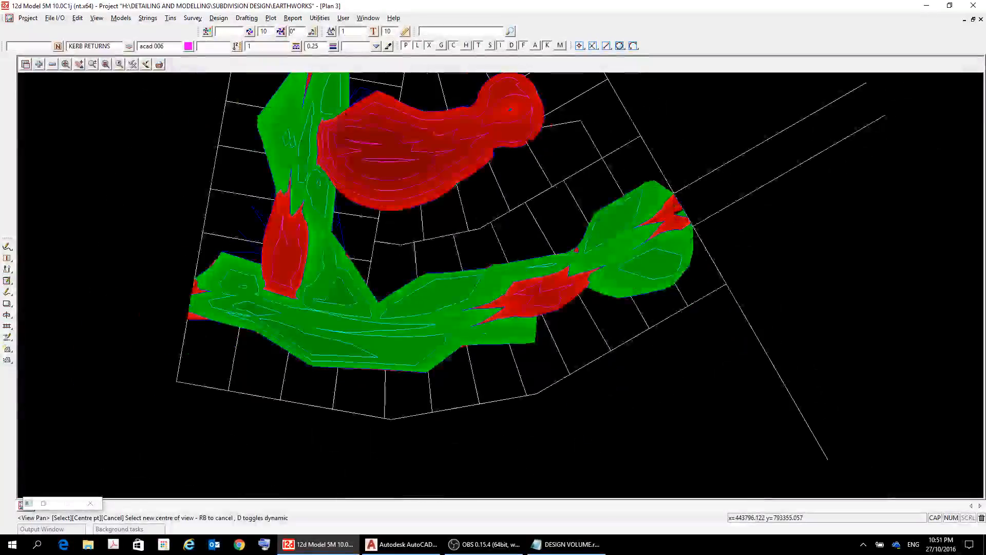
pyautogui.scroll(2, 524, 141)
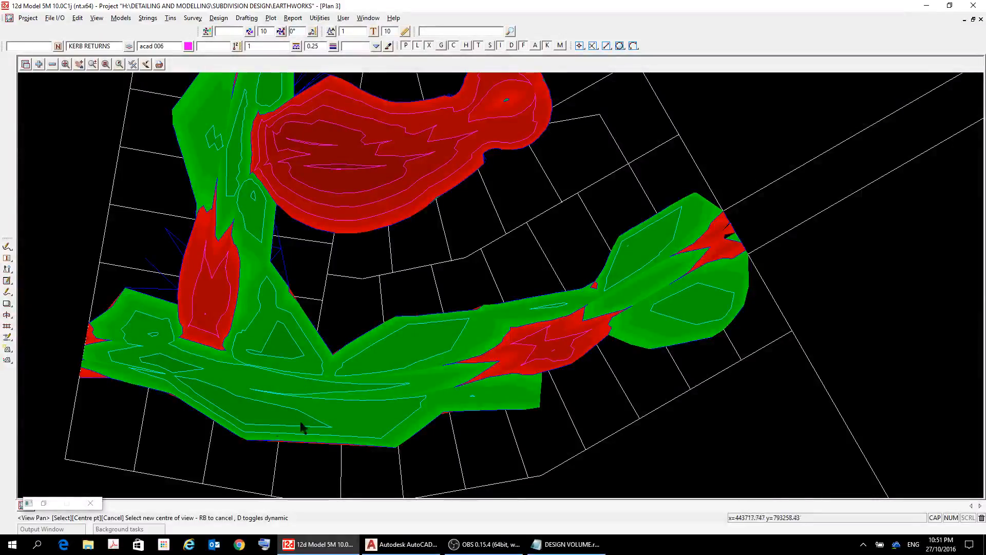
pyautogui.click(465, 357)
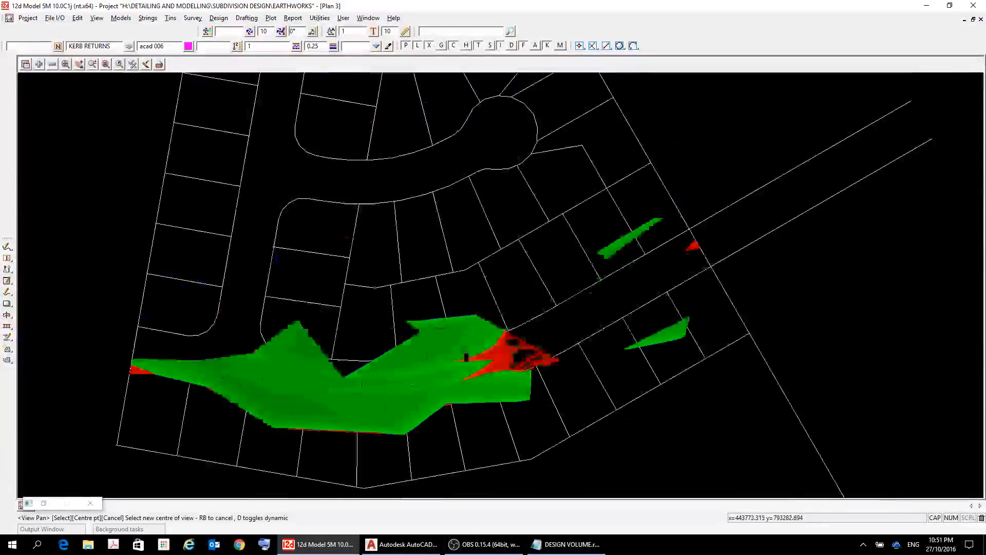
pyautogui.scroll(-3, 461, 345)
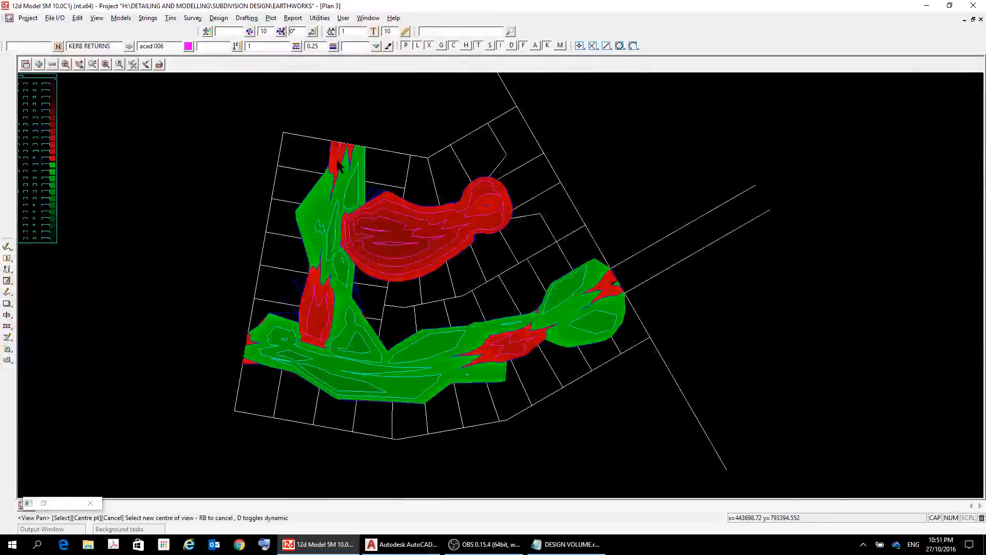
pyautogui.scroll(2, 338, 165)
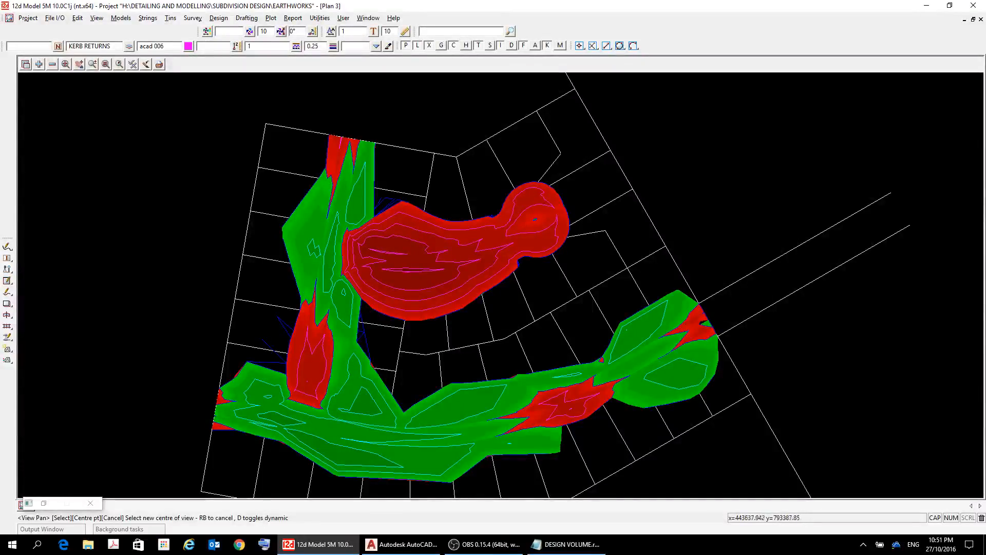
pyautogui.click(297, 20)
pyautogui.moveTo(305, 47)
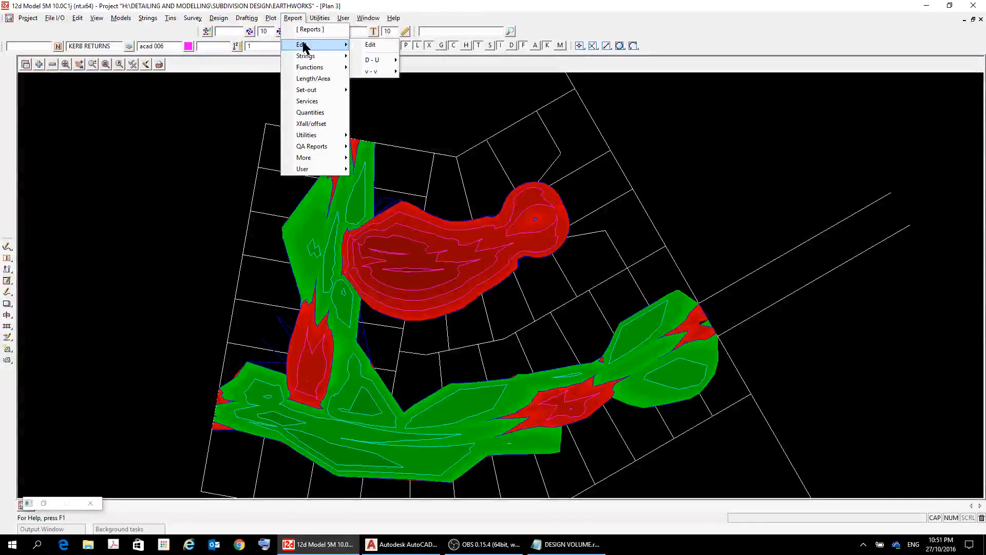
pyautogui.click(369, 45)
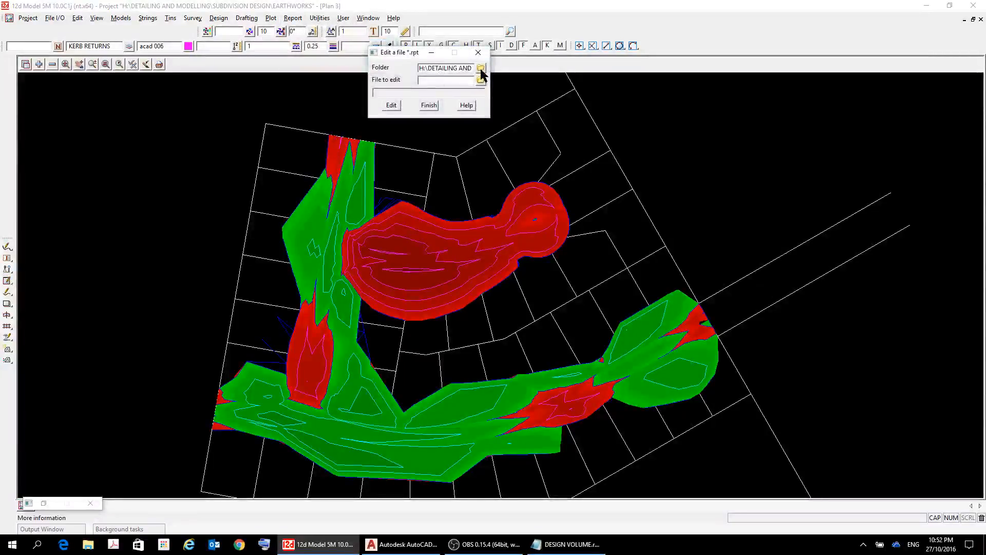
pyautogui.click(481, 68)
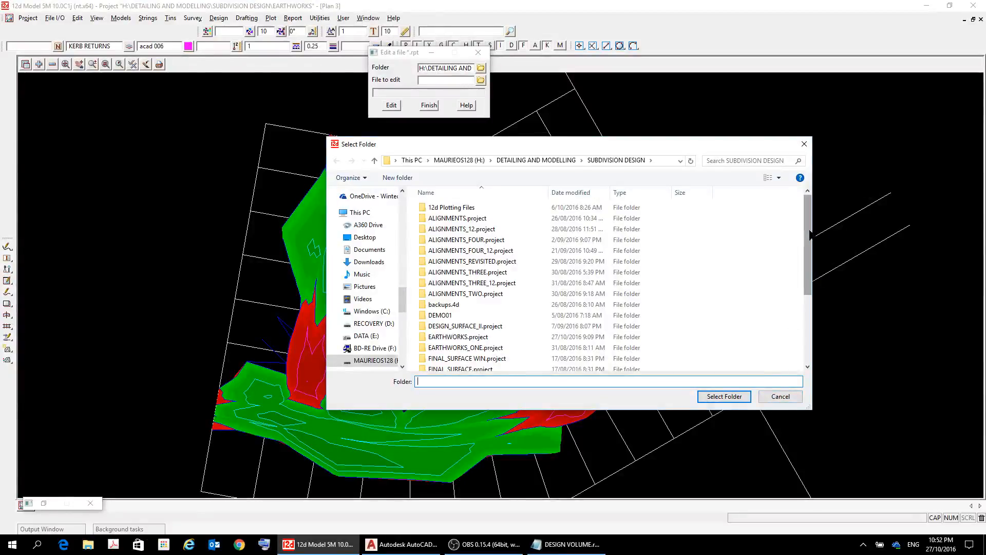
pyautogui.moveTo(808, 238); pyautogui.dragTo(808, 305)
pyautogui.scroll(10, 788, 225)
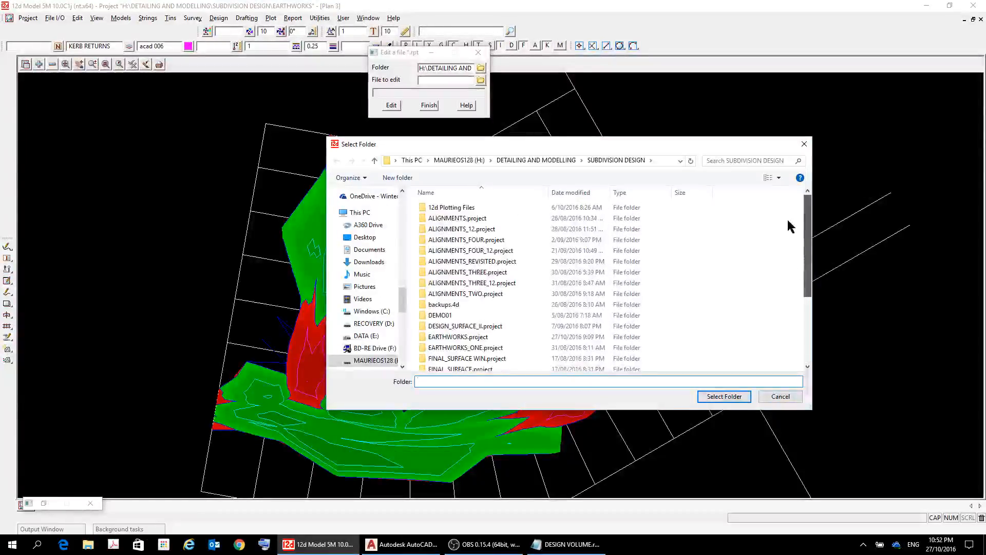
pyautogui.click(783, 398)
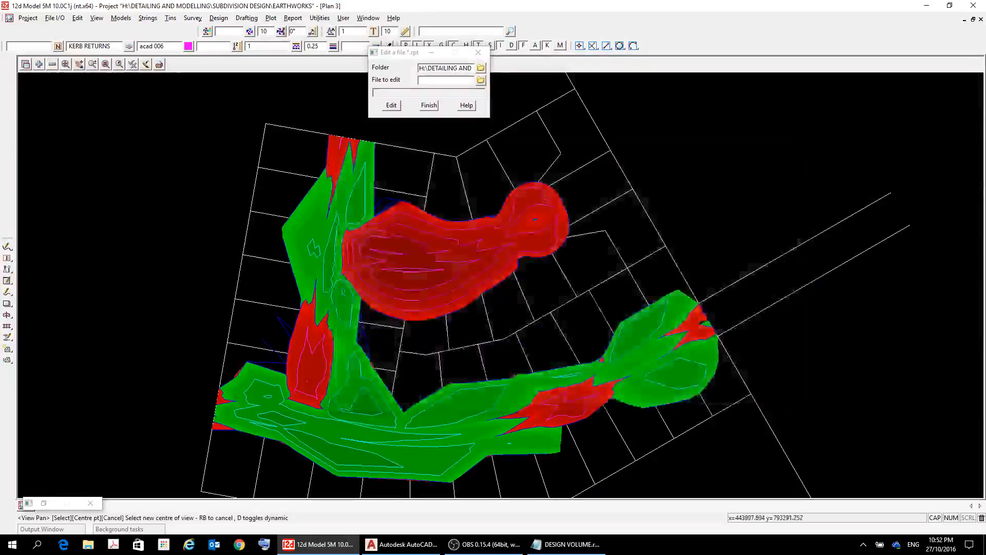
pyautogui.click(478, 53)
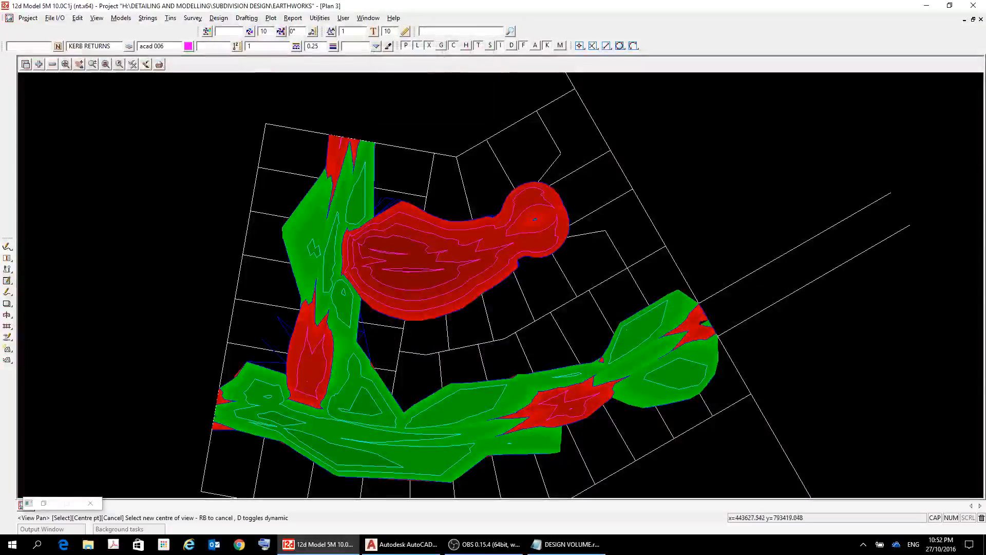
# - Open the saved report volumes ROAD 111.rpt
pyautogui.click(293, 17)
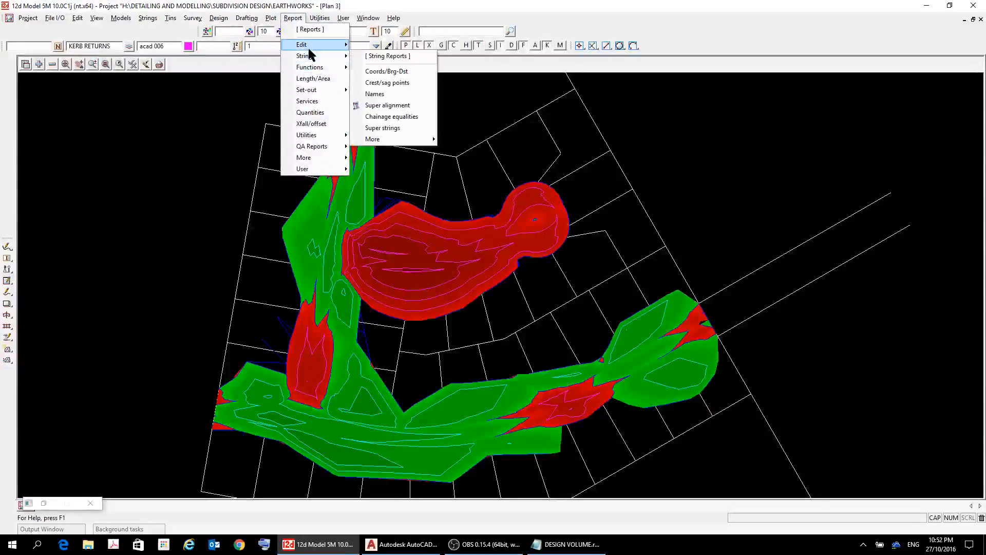
pyautogui.moveTo(309, 50)
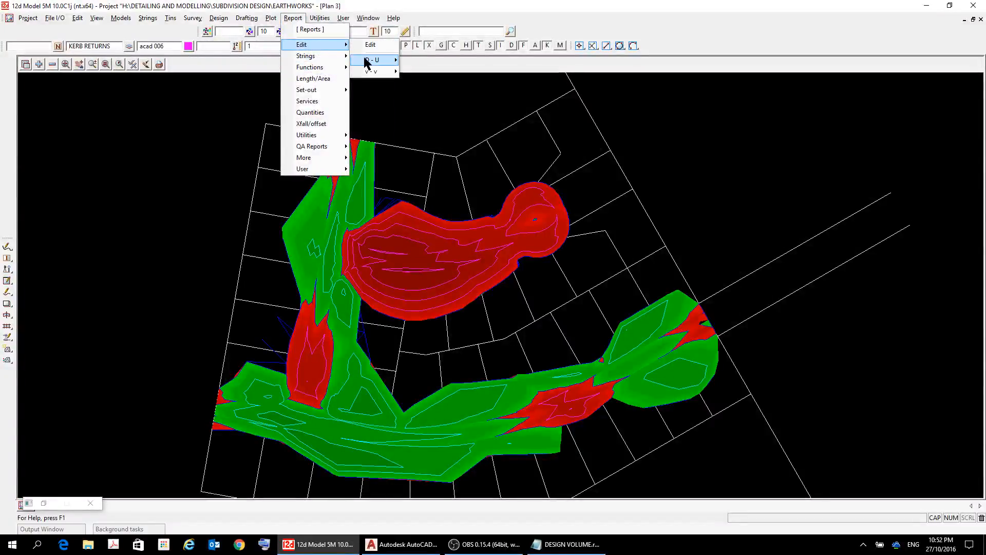
pyautogui.moveTo(366, 61)
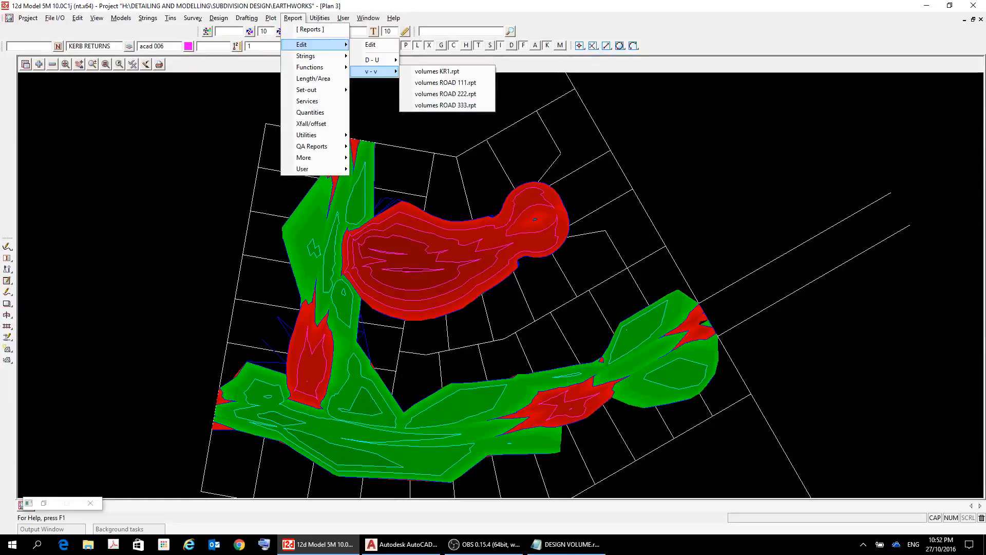
pyautogui.click(436, 84)
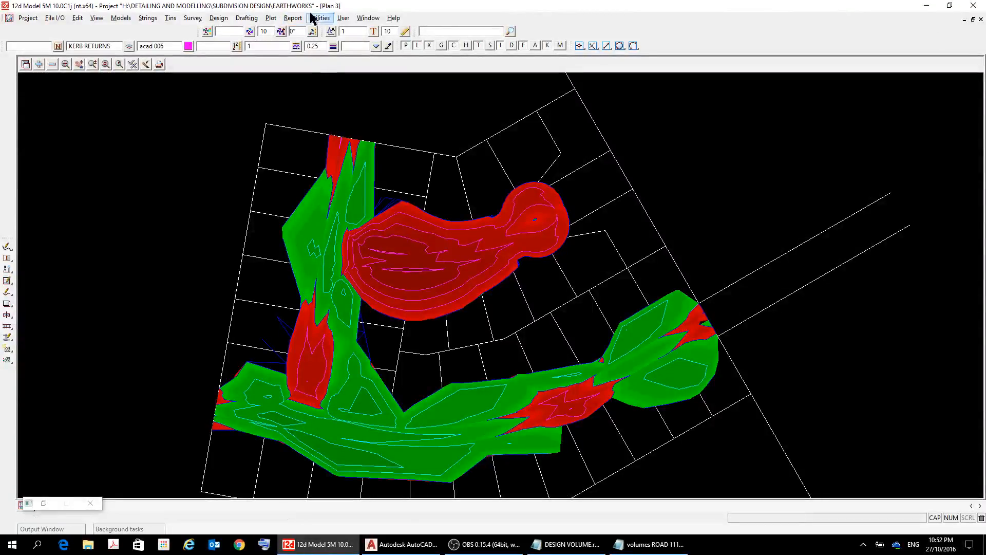
pyautogui.click(292, 20)
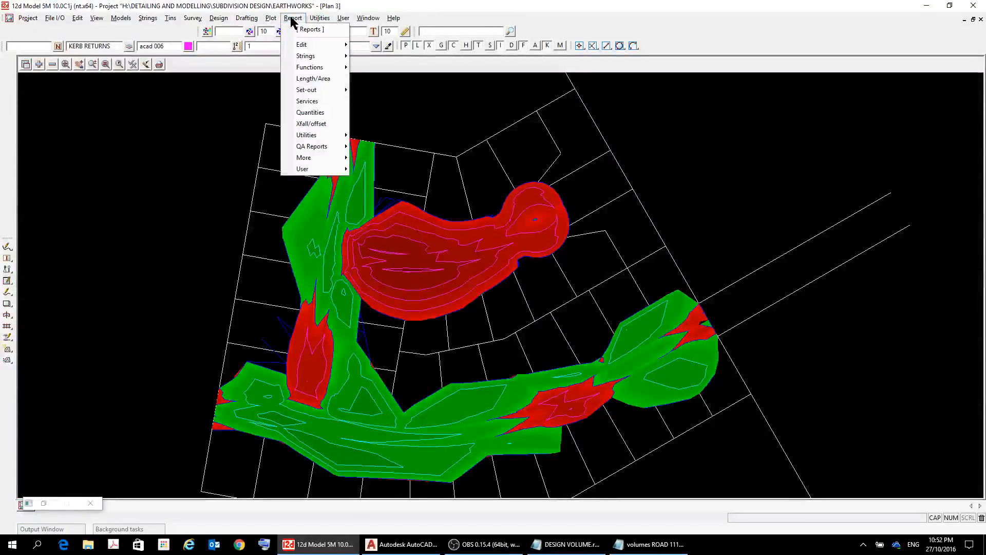
pyautogui.click(292, 20)
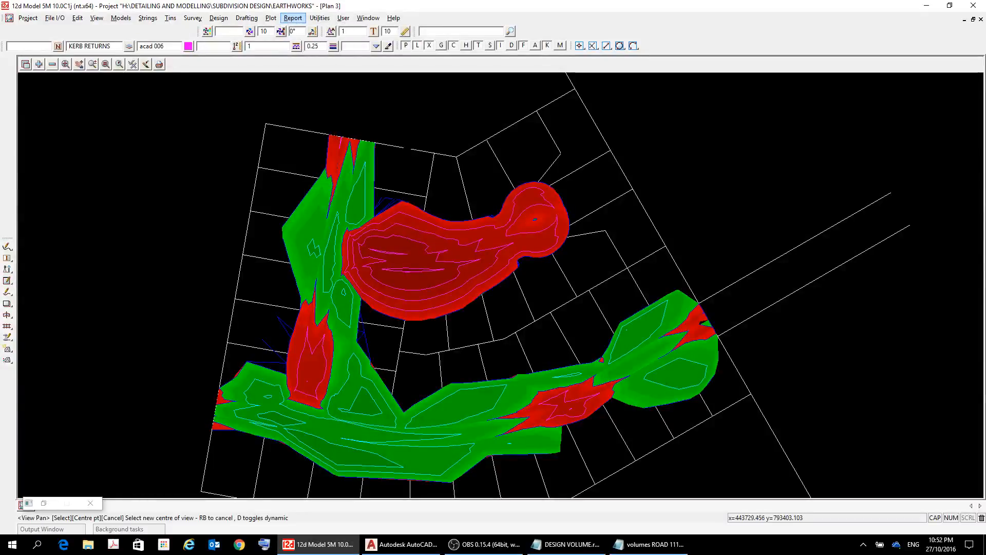
pyautogui.scroll(-1, 407, 217)
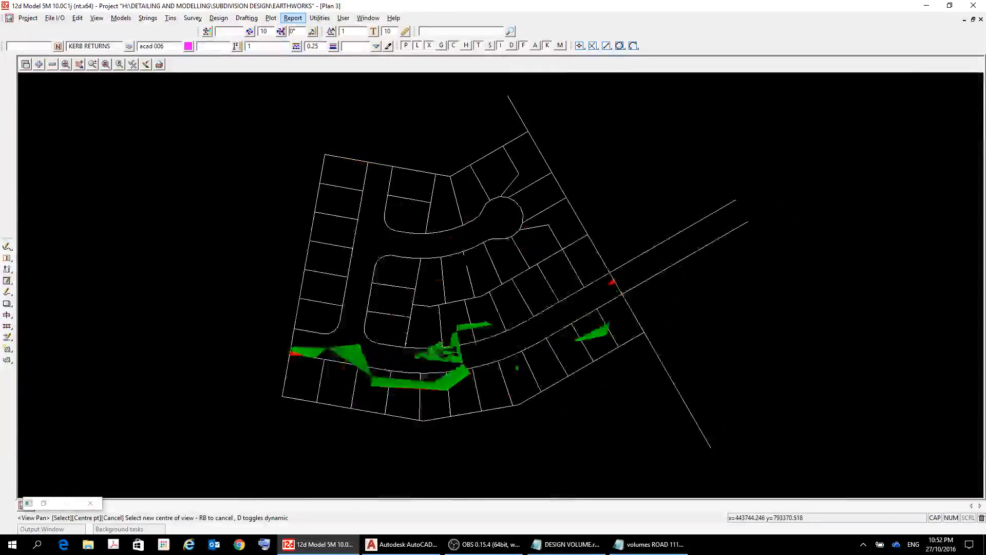
pyautogui.scroll(-1, 437, 217)
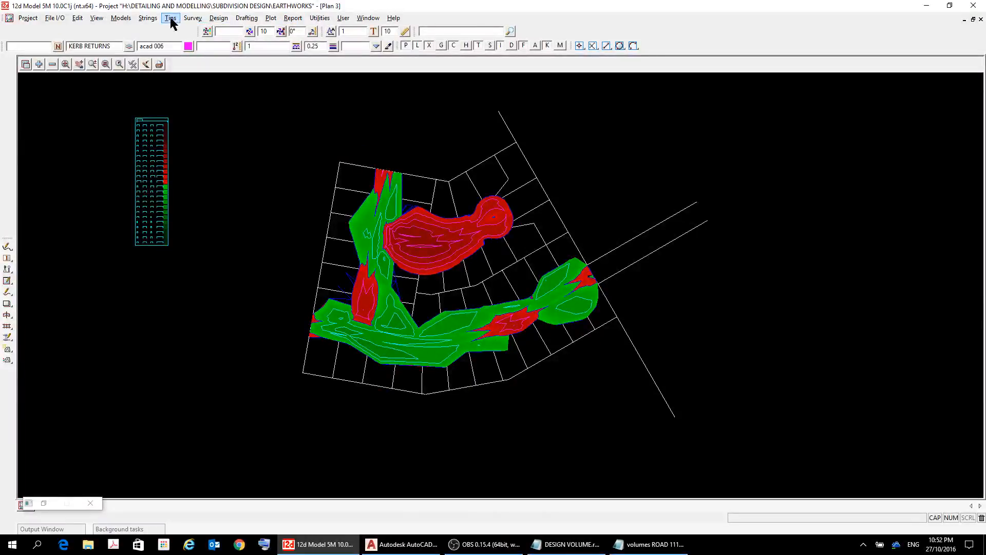
# - Start an exact tin-to-tin volume calculation and choose DESIGN VOLUME.rpt as its report file
pyautogui.click(218, 21)
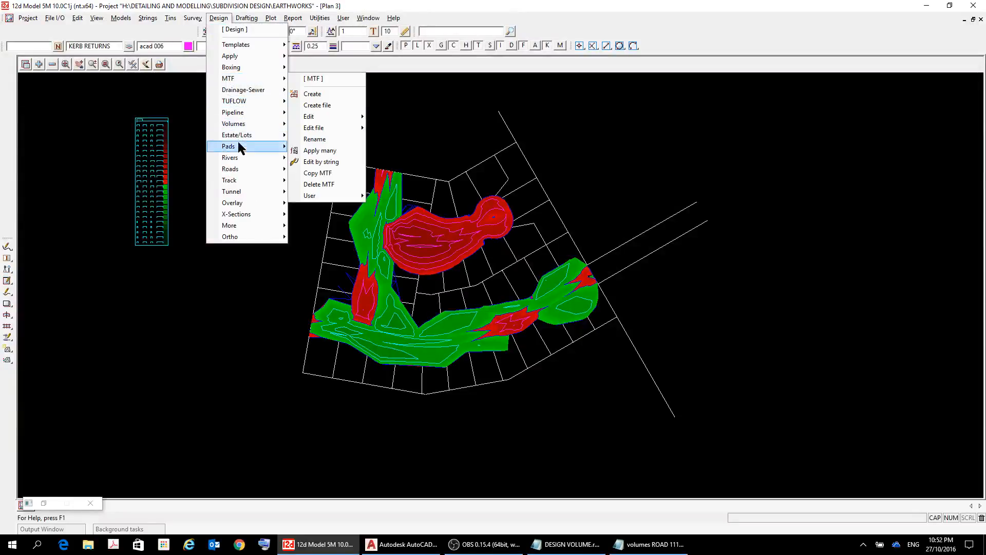
pyautogui.moveTo(263, 124)
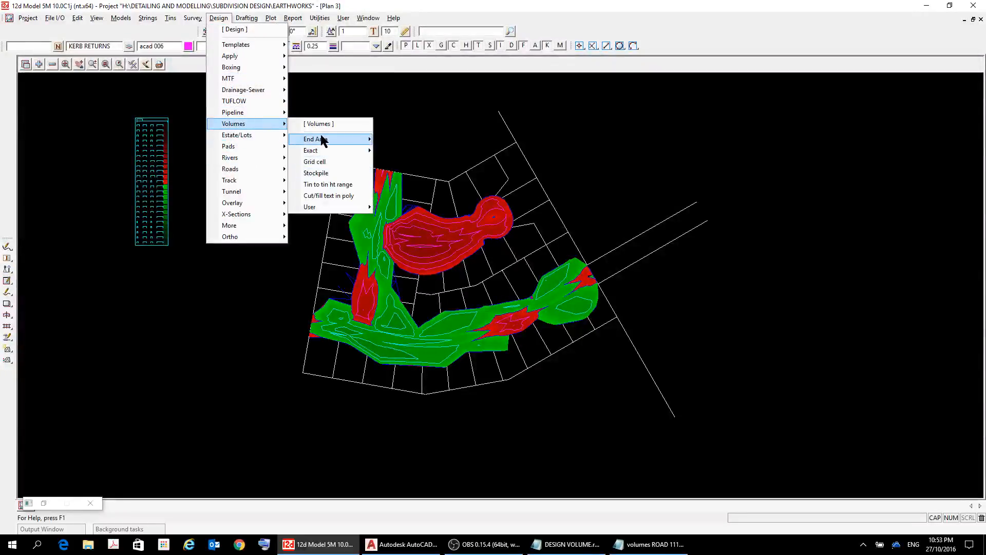
pyautogui.moveTo(325, 150)
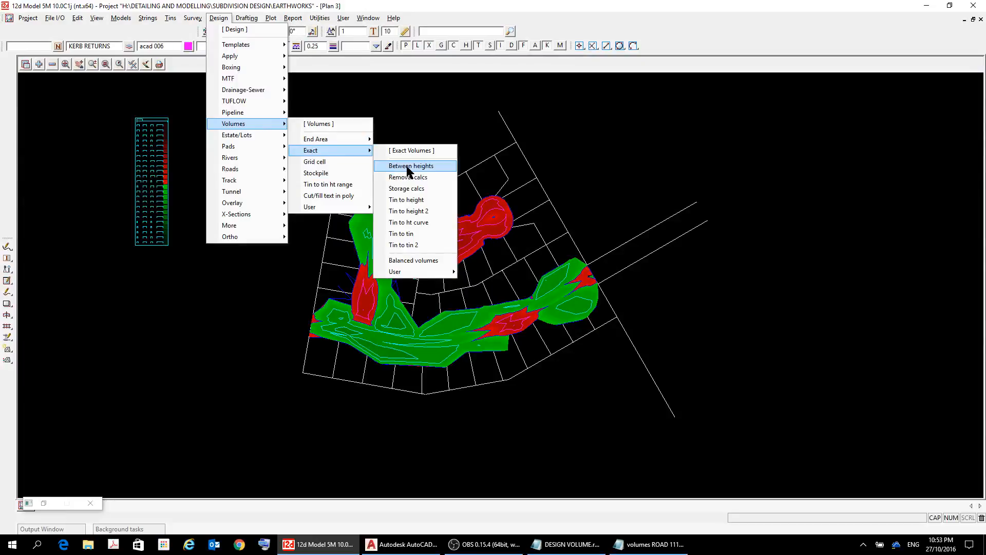
pyautogui.click(405, 234)
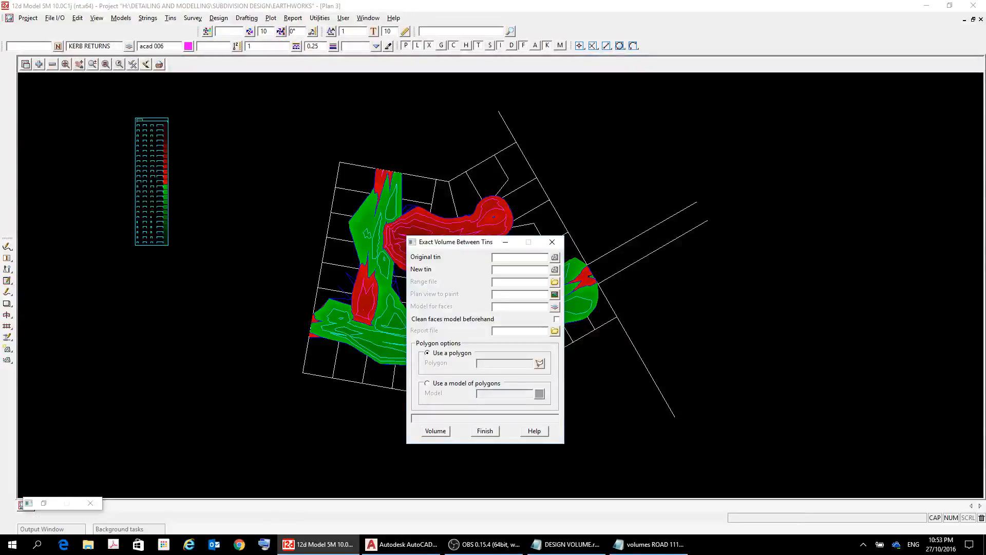
pyautogui.click(554, 331)
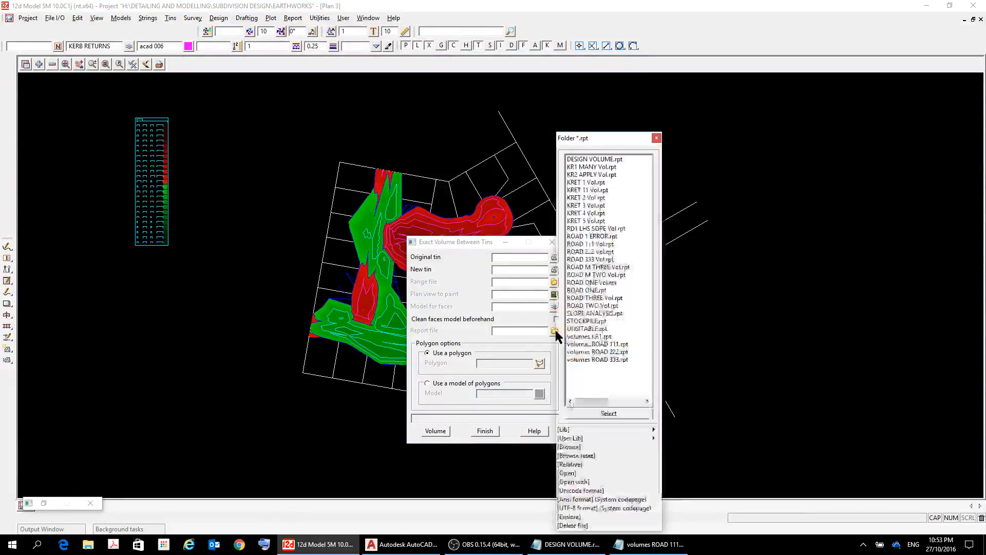
pyautogui.click(615, 160)
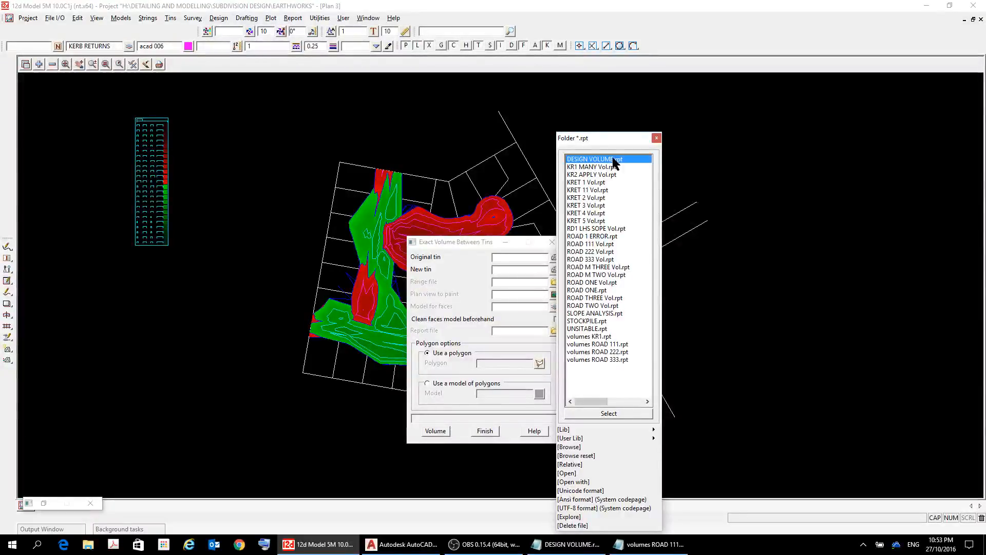
pyautogui.doubleClick(615, 159)
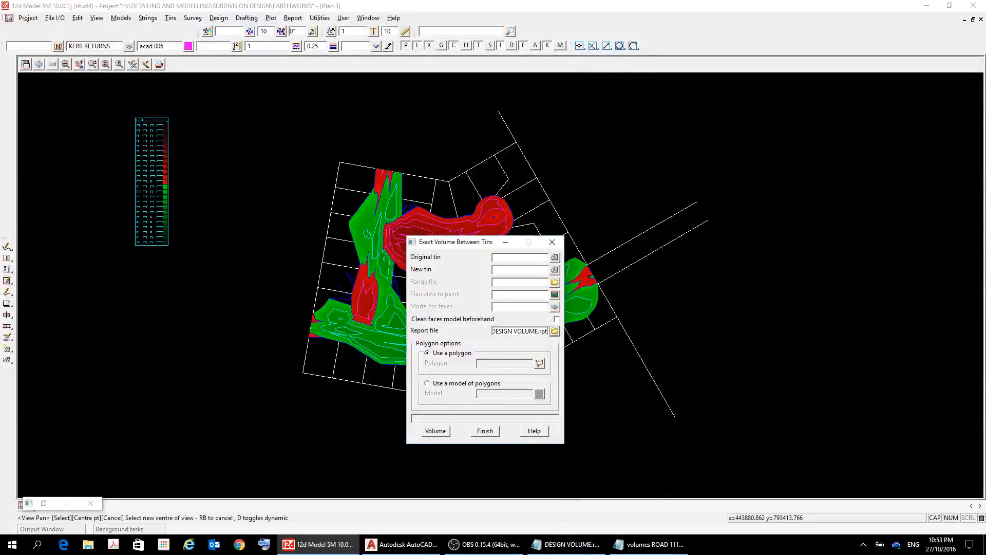
# - Try to open DESIGN VOLUME.rpt from the report file list, and close the exact volume dialog
pyautogui.click(555, 330)
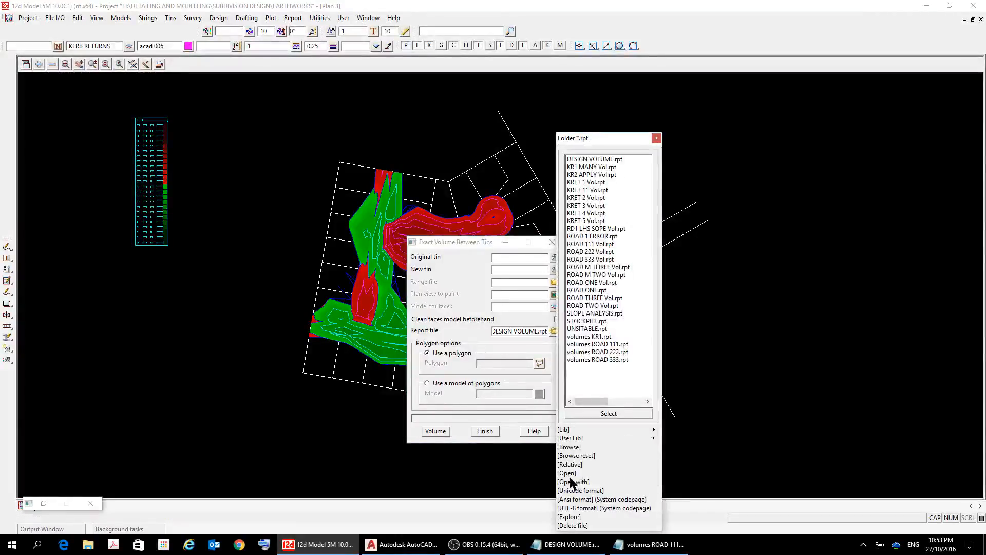
pyautogui.click(591, 160)
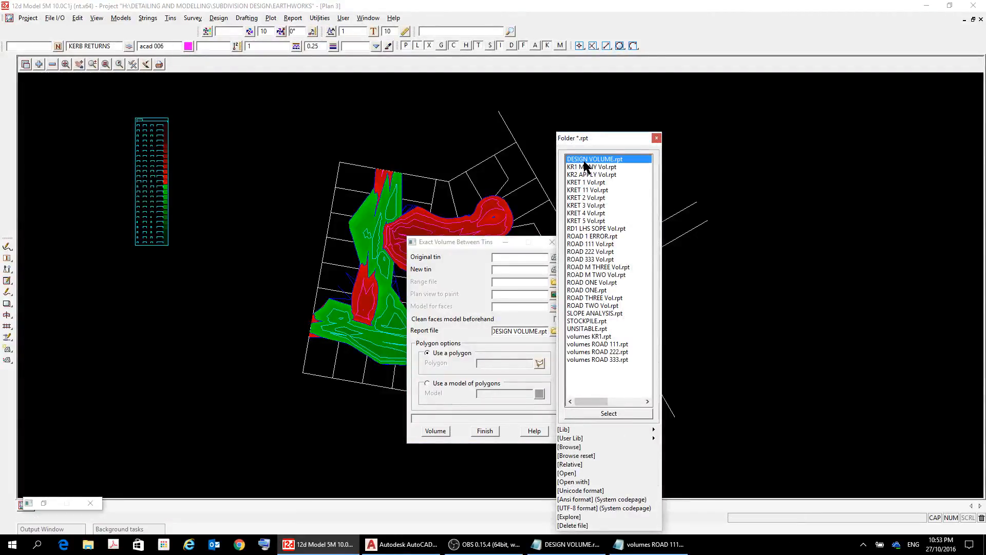
pyautogui.click(570, 475)
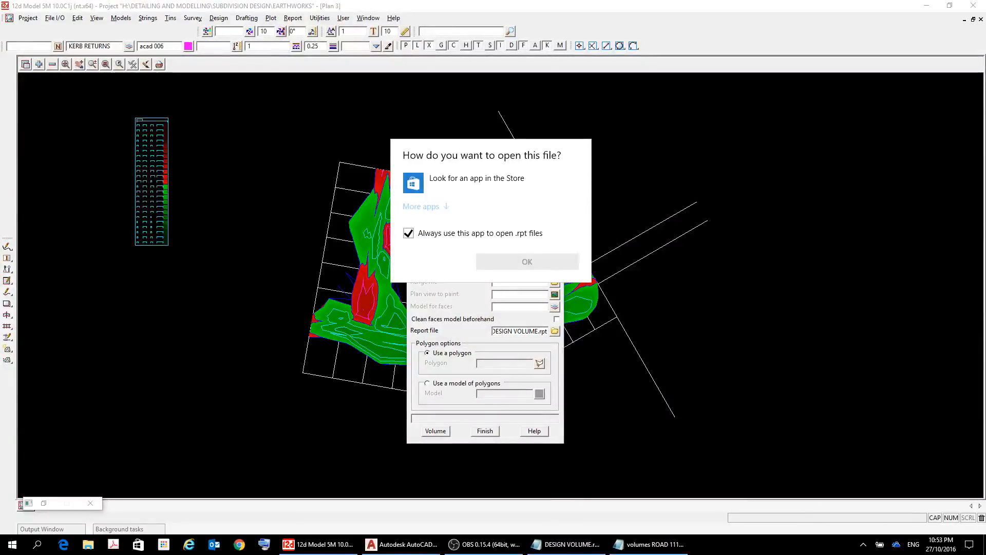
pyautogui.press('Escape')
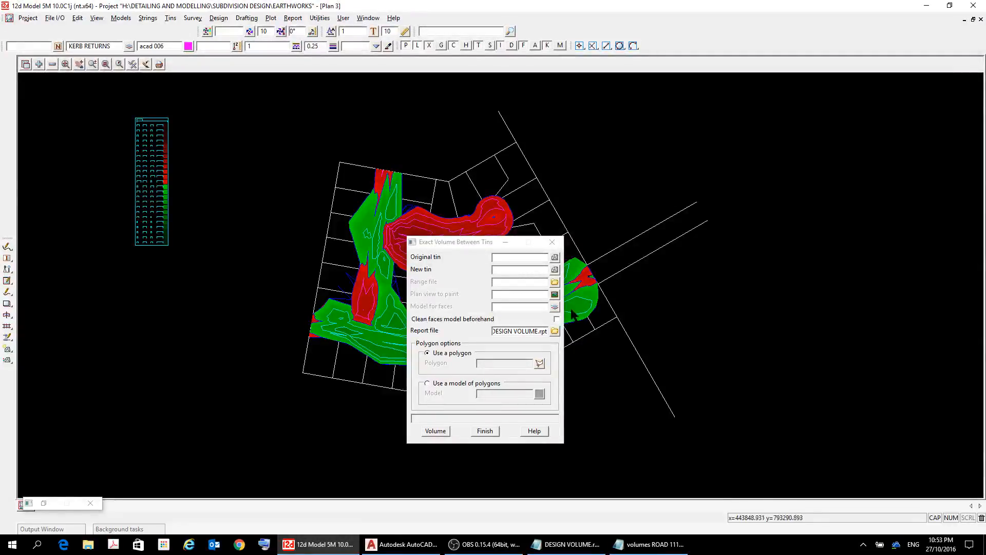
pyautogui.click(430, 435)
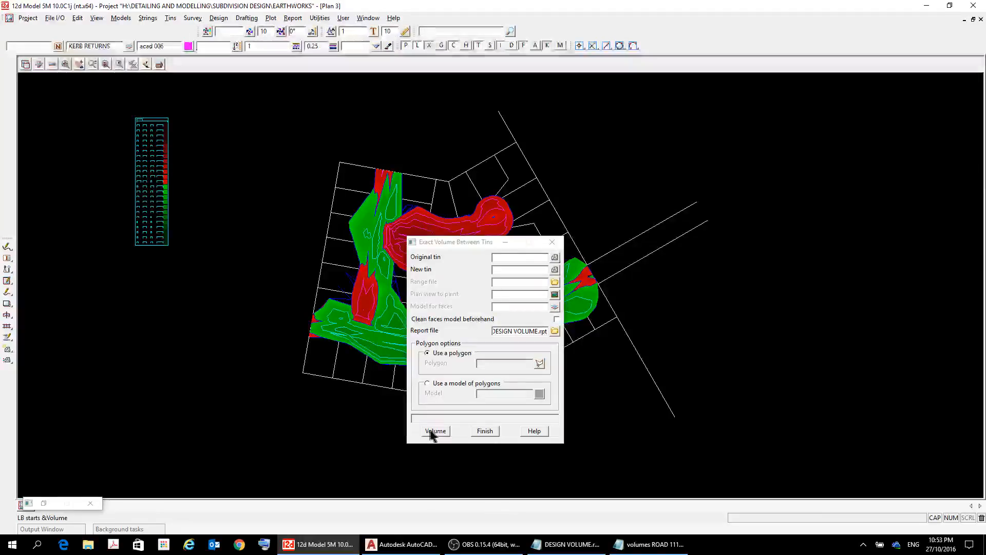
pyautogui.click(552, 242)
# - Reopen the exact volume between tins calculation and set its report file to DESIGN VOLUME.rpt
pyautogui.scroll(-4, 463, 222)
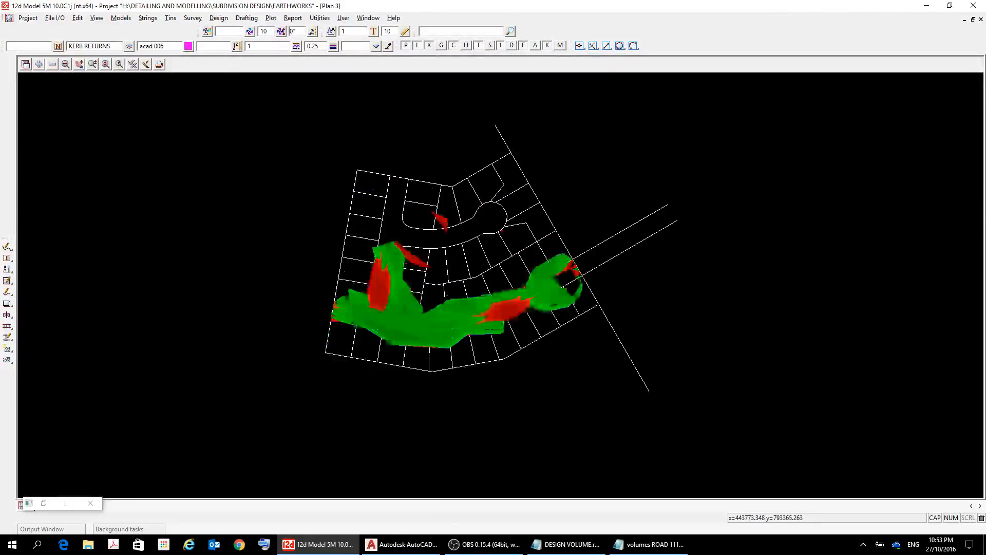
pyautogui.scroll(5, 429, 231)
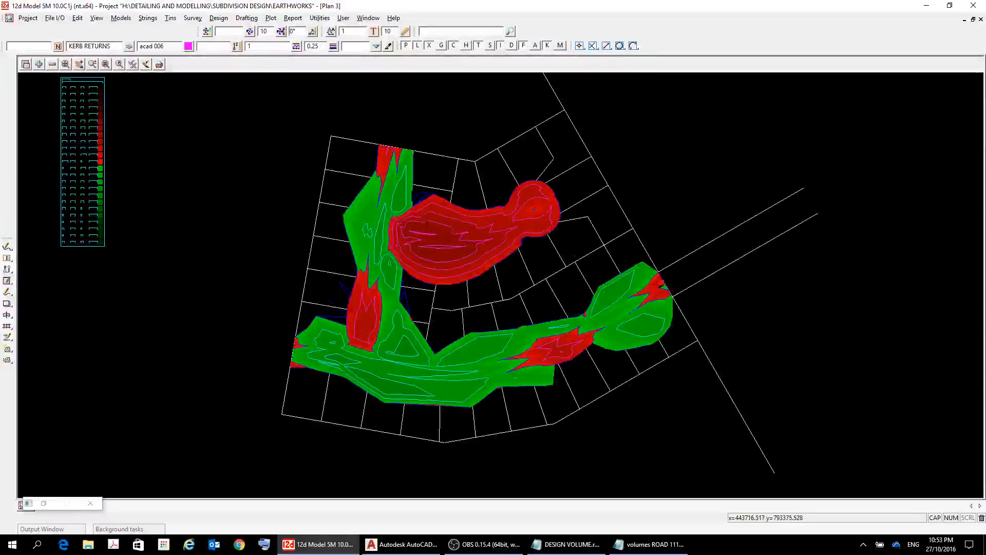
pyautogui.click(213, 18)
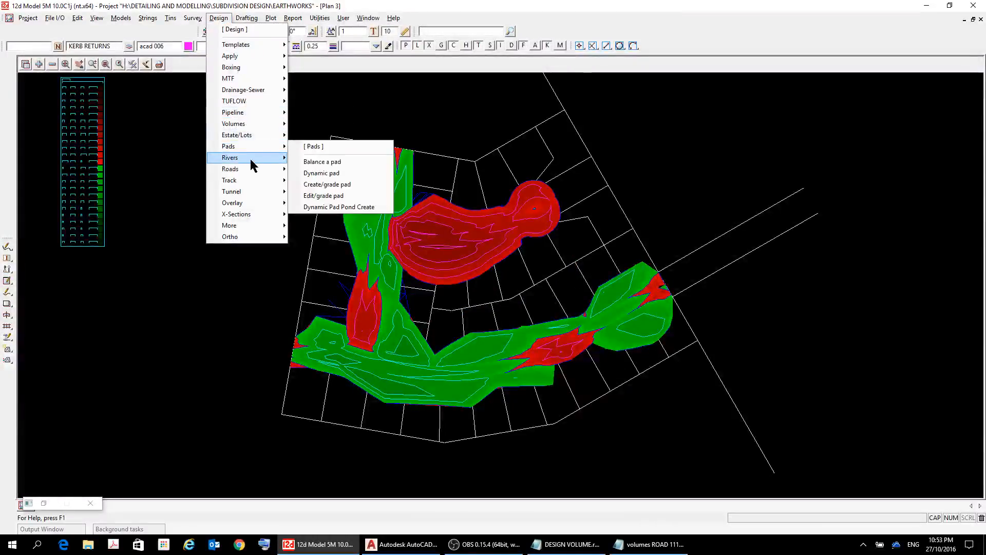
pyautogui.moveTo(239, 126)
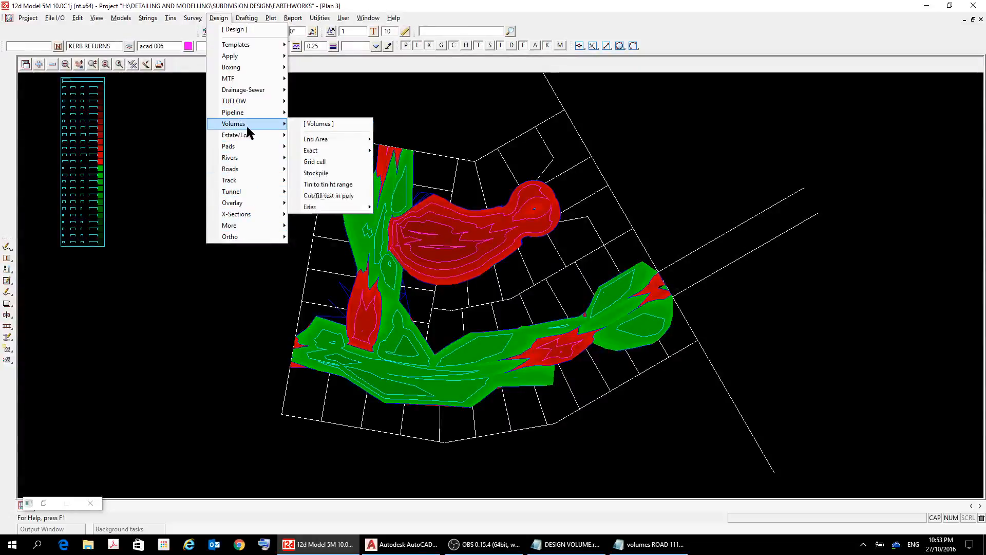
pyautogui.moveTo(321, 151)
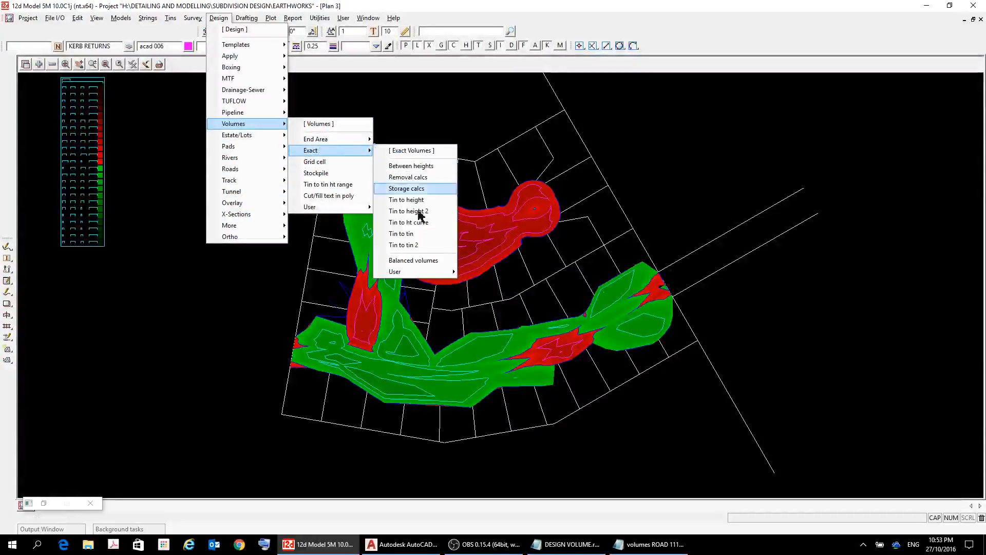
pyautogui.click(406, 237)
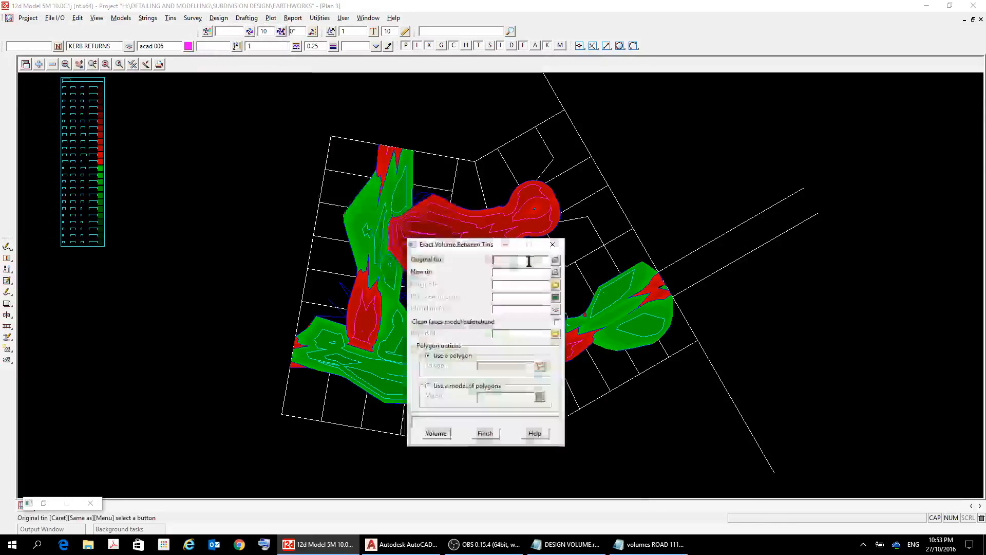
pyautogui.click(556, 336)
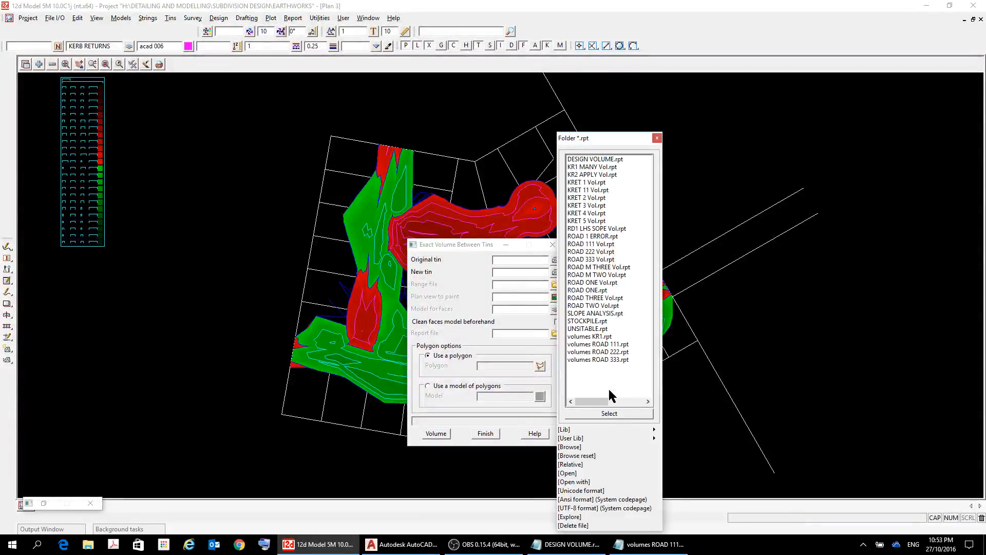
pyautogui.doubleClick(594, 160)
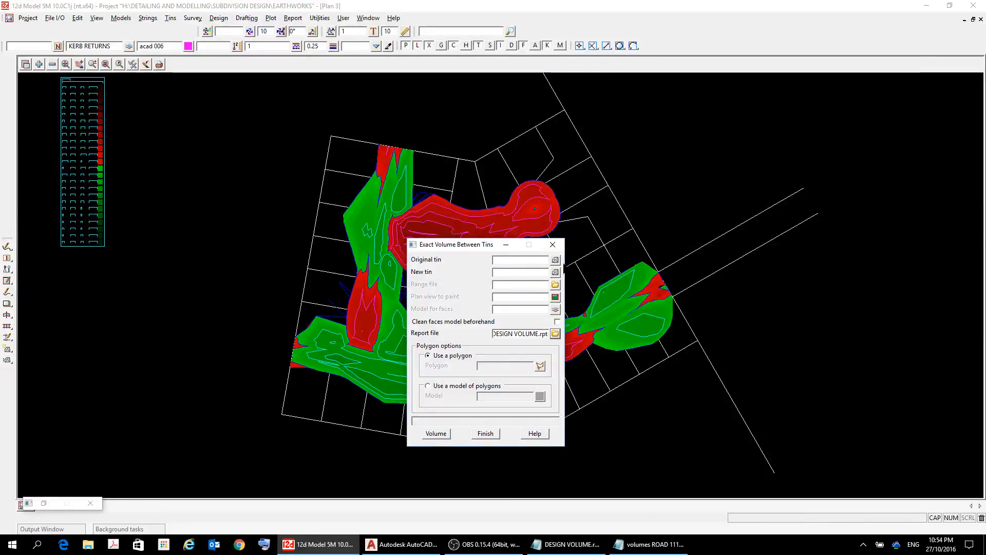
# - Calculate the exact volume from original tin SURVEY to new tin DESIGN SURFACE, replacing the existing report file
pyautogui.click(556, 260)
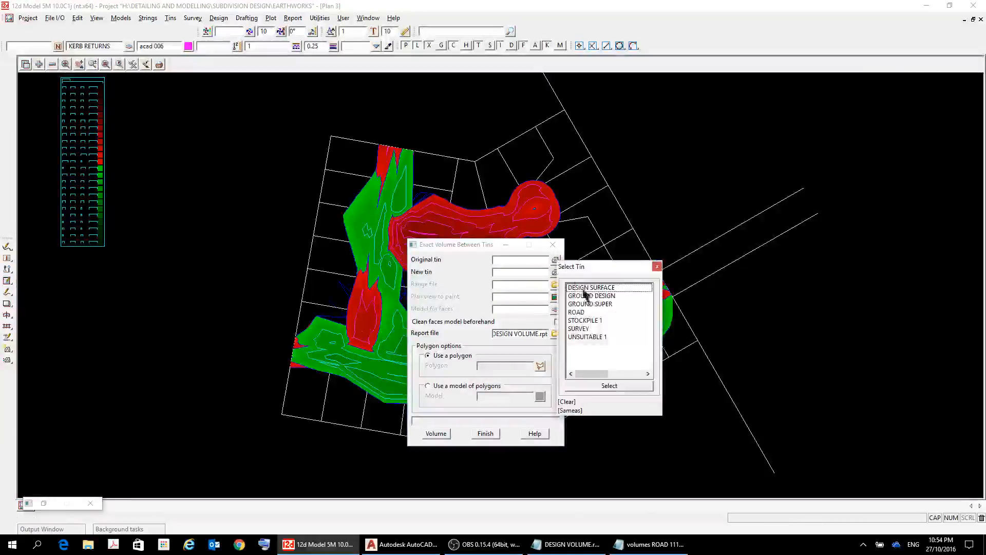
pyautogui.doubleClick(579, 329)
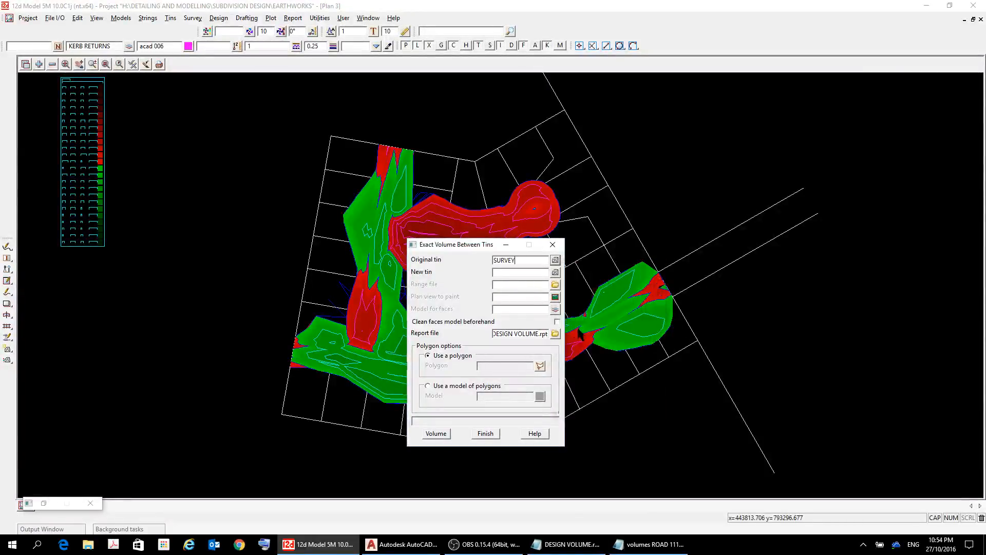
pyautogui.click(555, 272)
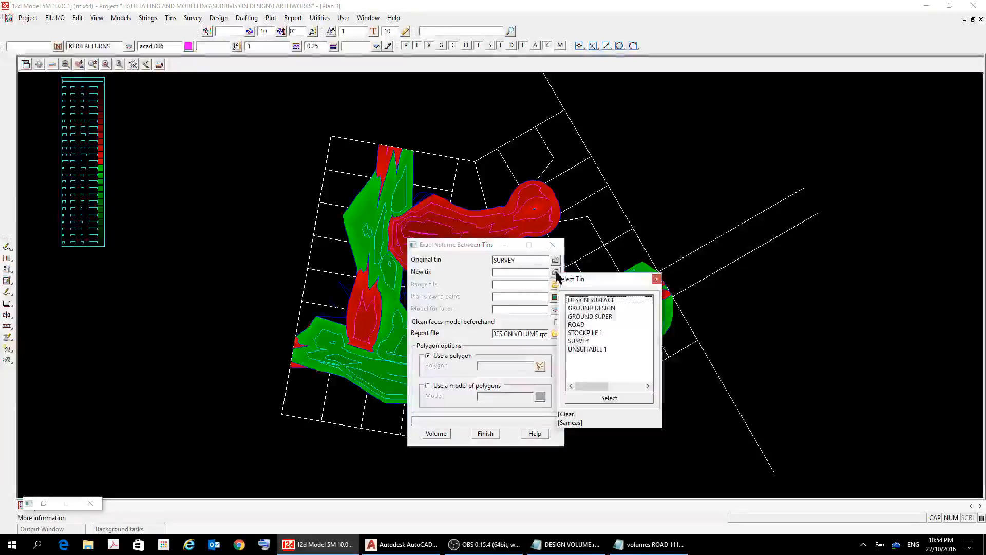
pyautogui.doubleClick(581, 300)
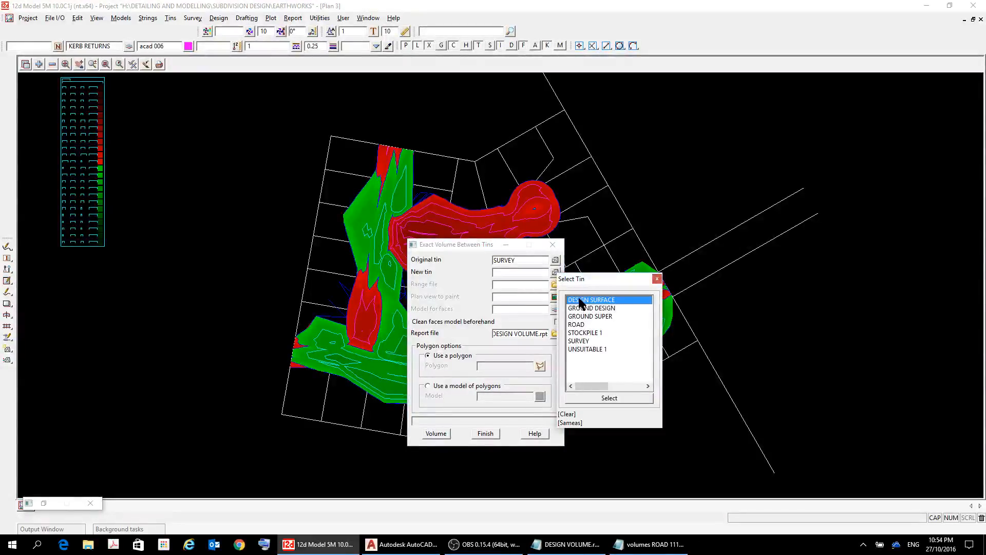
pyautogui.click(436, 434)
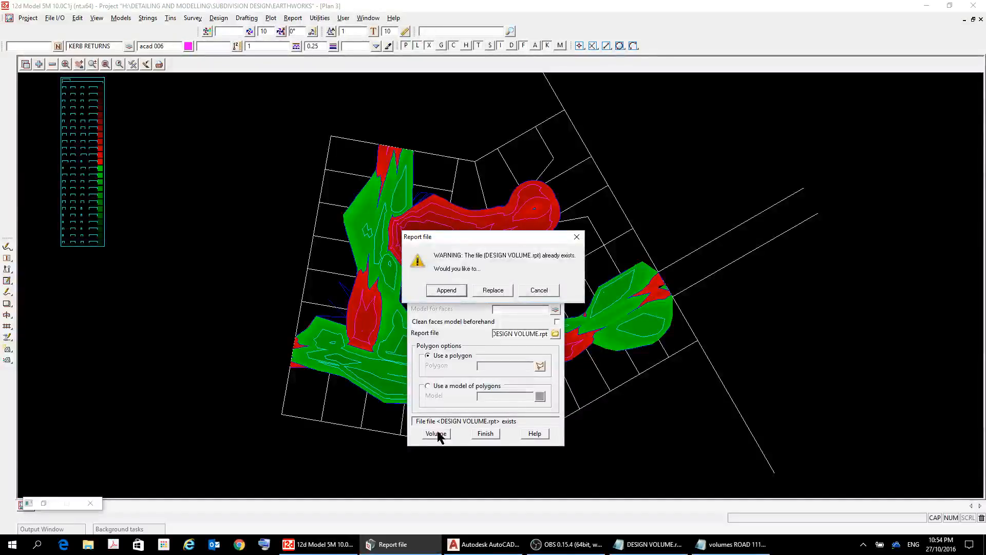
pyautogui.click(494, 291)
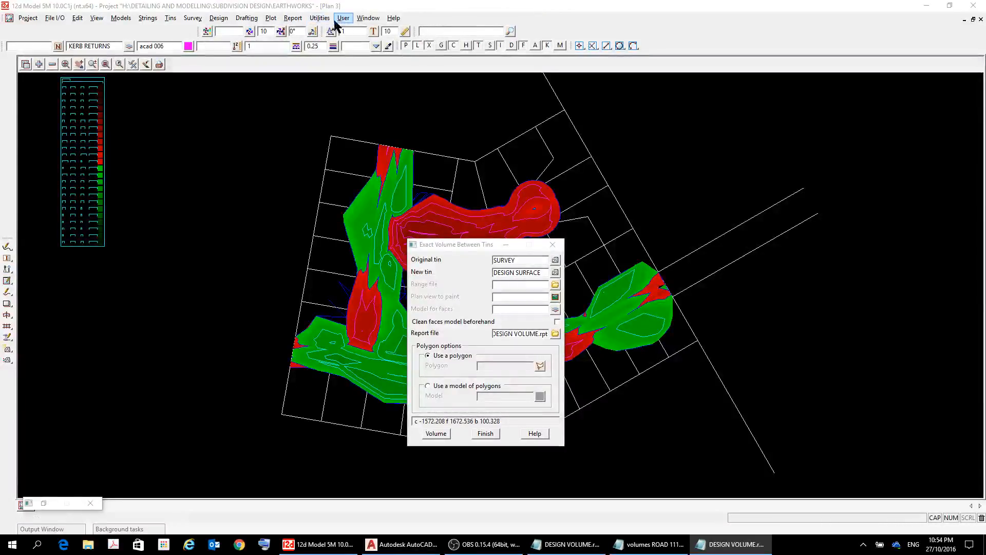
# - Open the saved report DESIGN VOLUME.rpt and bring its window up for review
pyautogui.click(293, 20)
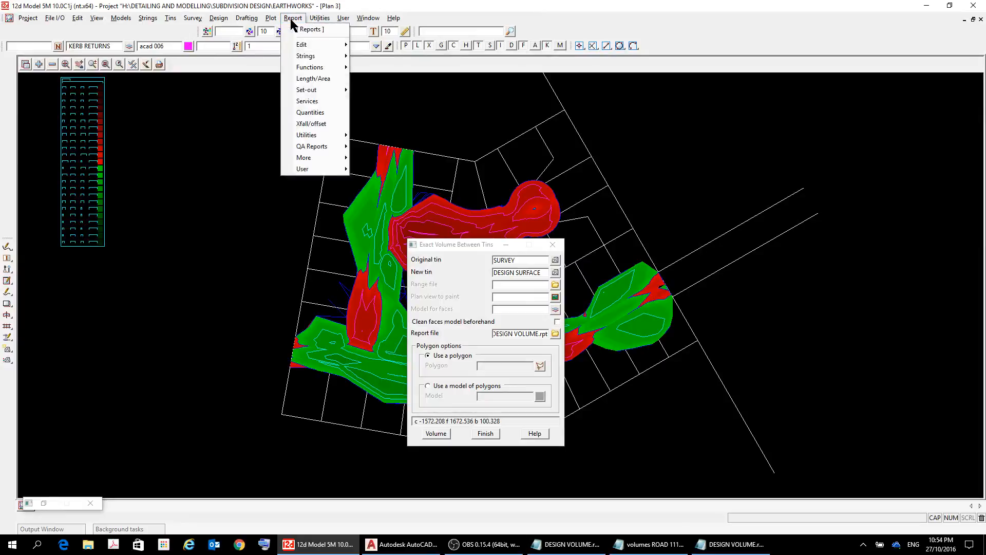
pyautogui.moveTo(301, 46)
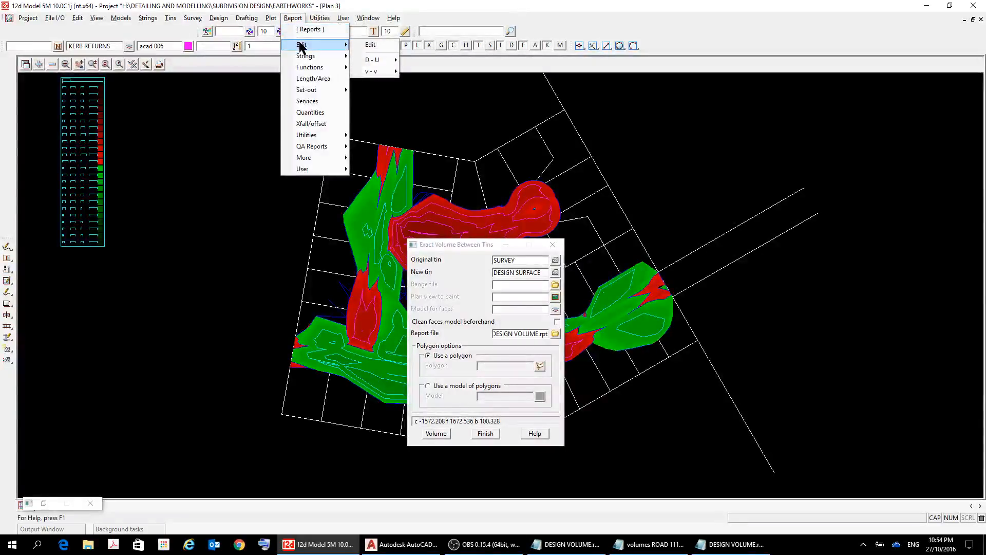
pyautogui.moveTo(374, 72)
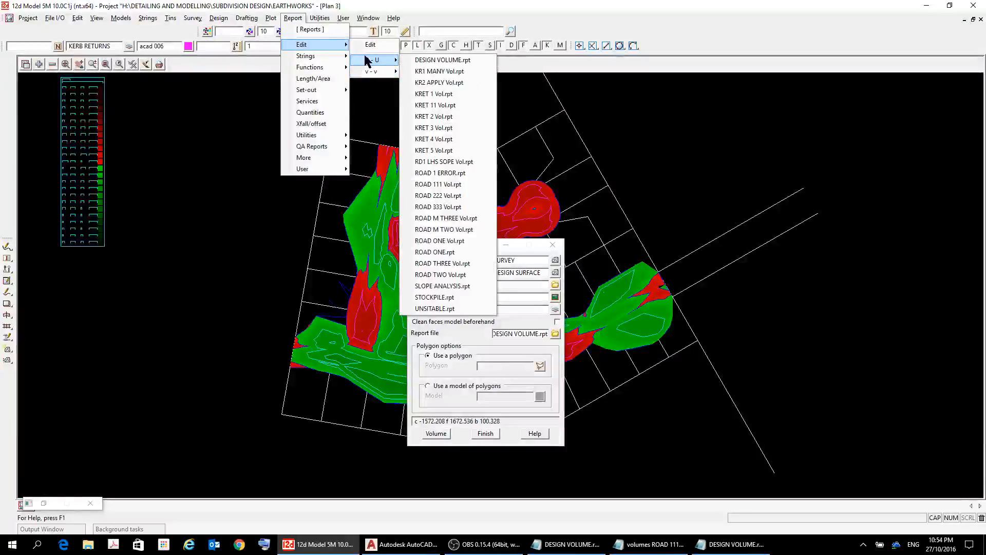
pyautogui.click(437, 60)
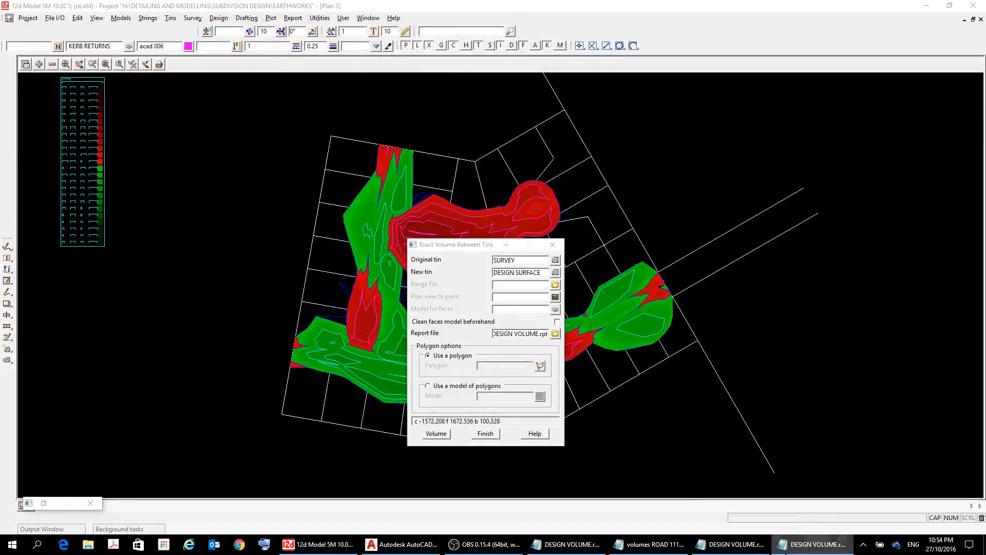
pyautogui.click(810, 549)
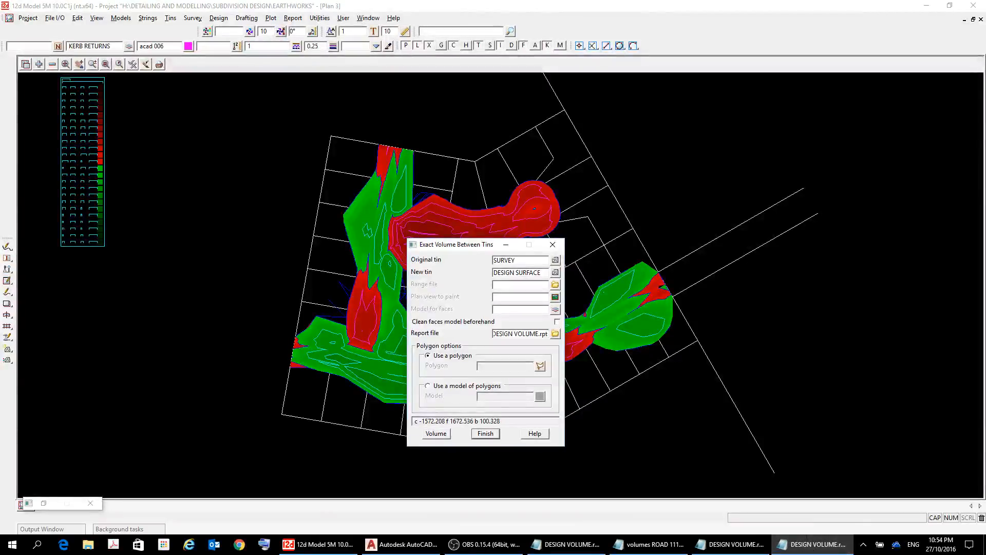
# - Enlarge the DESIGN VOLUME.rpt report window, examine its total cut, fill and balance, and close the report
pyautogui.moveTo(985, 111); pyautogui.dragTo(611, 19)
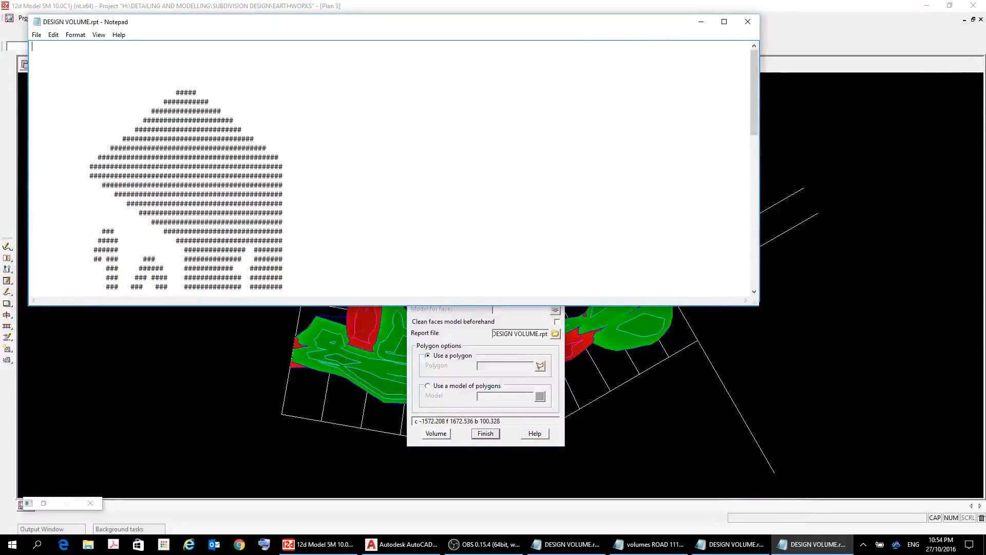
pyautogui.moveTo(753, 302); pyautogui.dragTo(912, 491)
pyautogui.scroll(-9, 351, 182)
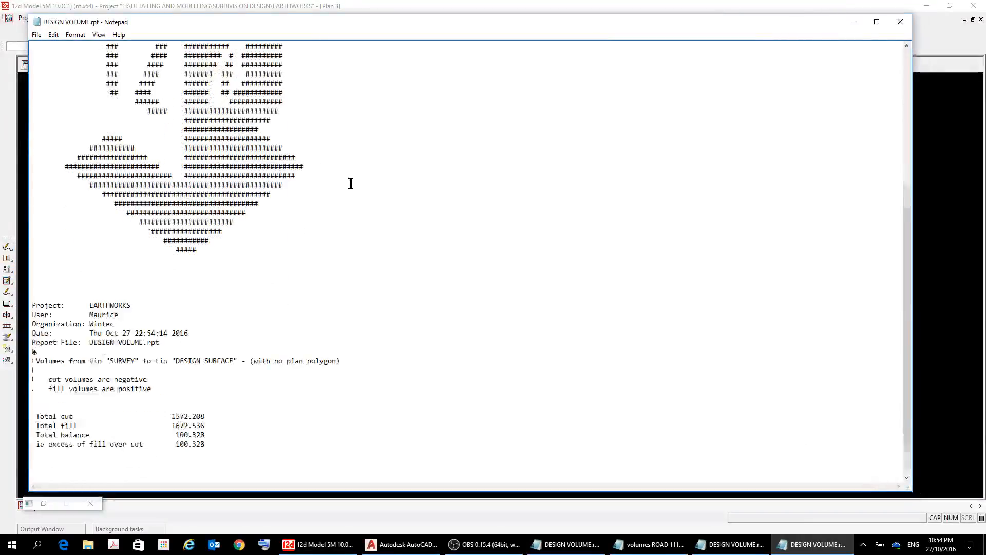
pyautogui.scroll(6, 399, 411)
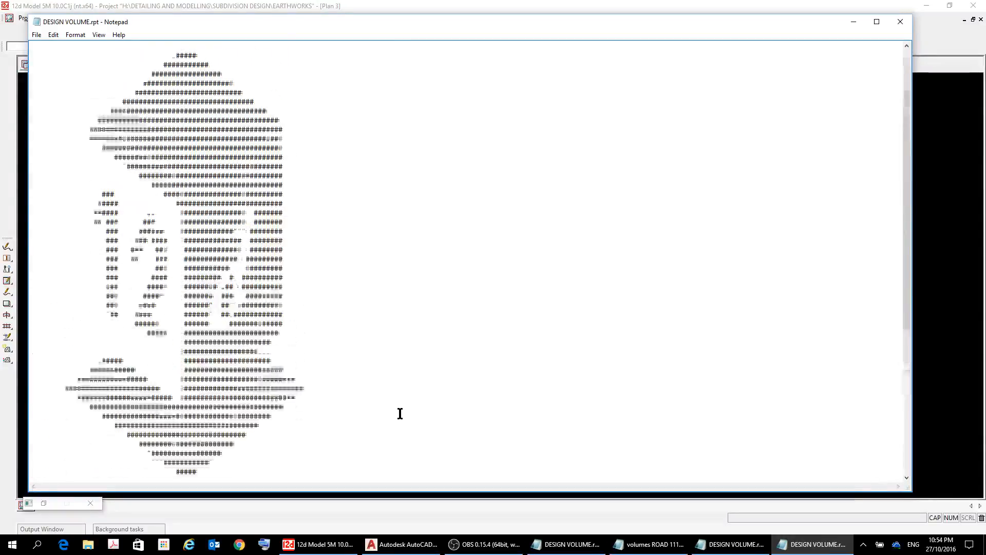
pyautogui.scroll(-3, 370, 377)
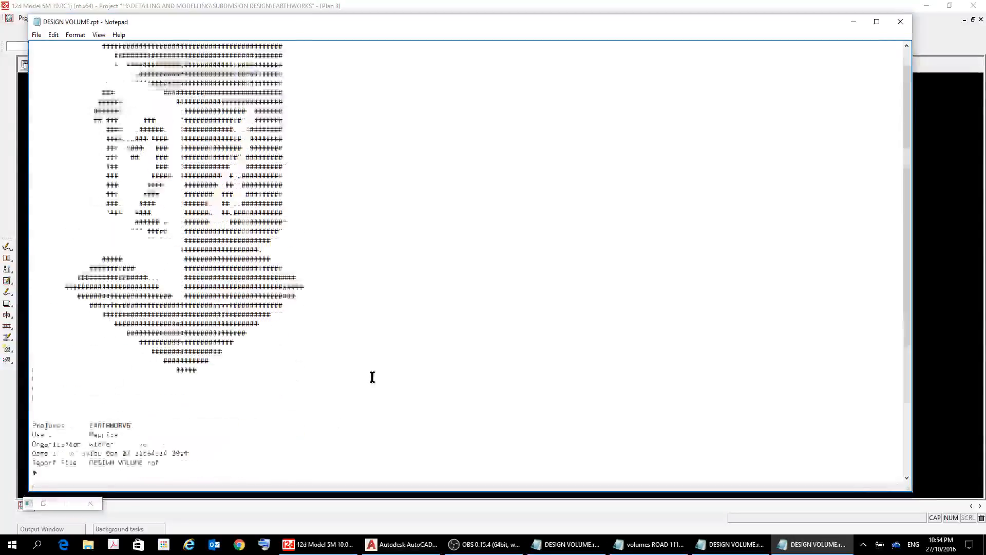
pyautogui.click(901, 23)
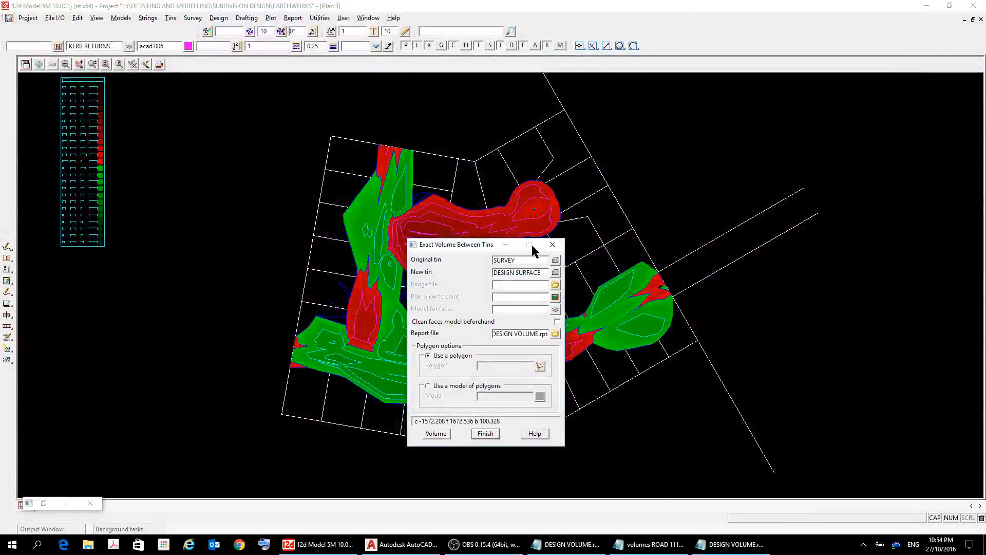
# - Set the exact volume calculation's range file to ROAD DEPTHS.drf and its plan view to paint to 1
pyautogui.click(557, 284)
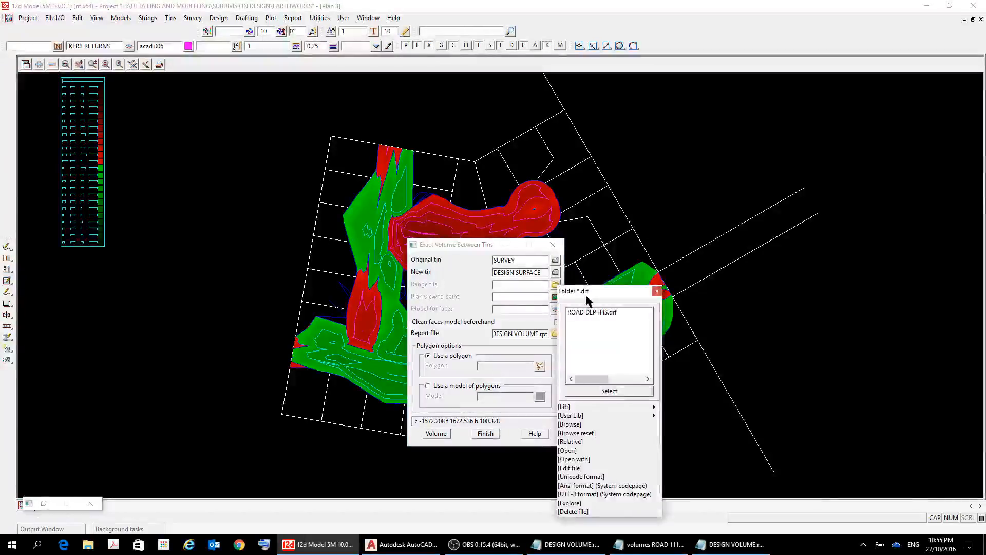
pyautogui.doubleClick(587, 313)
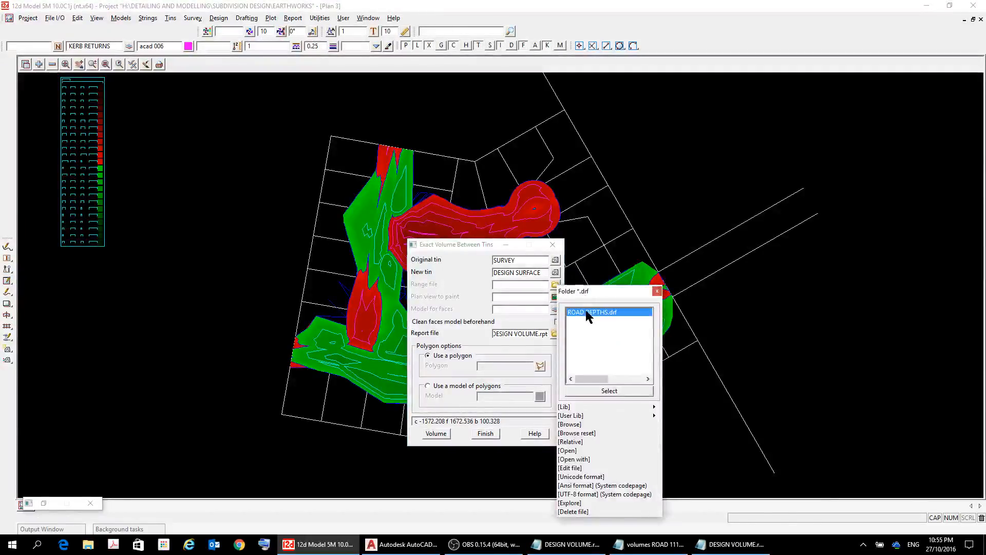
pyautogui.click(556, 298)
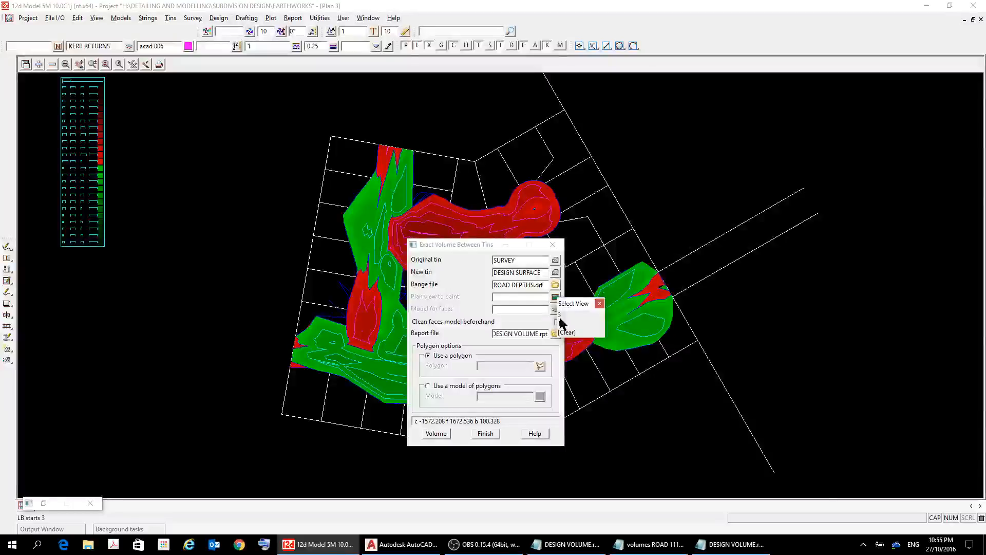
pyautogui.click(560, 323)
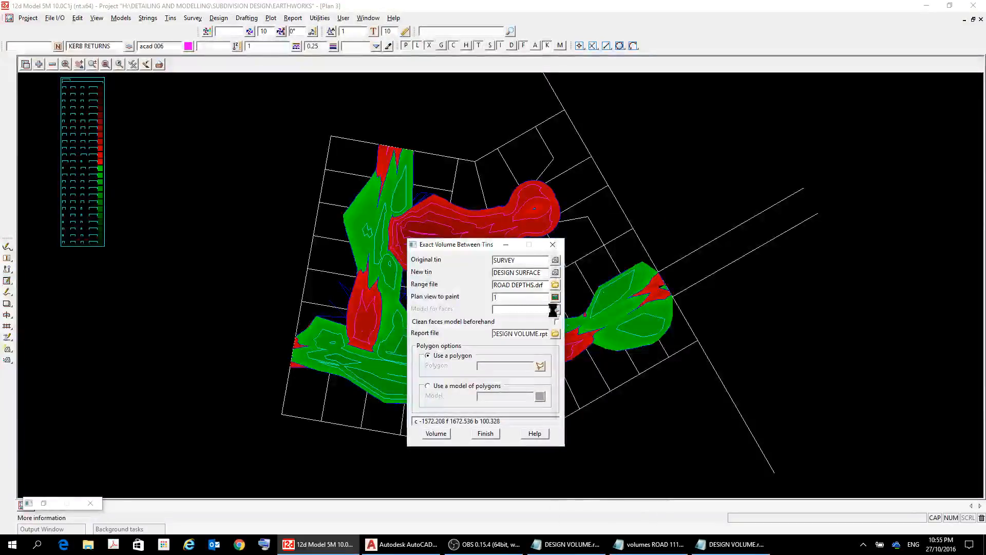
# - Set the model for faces to DEPTH FACES and calculate the exact volume, replacing the existing report file
pyautogui.click(553, 310)
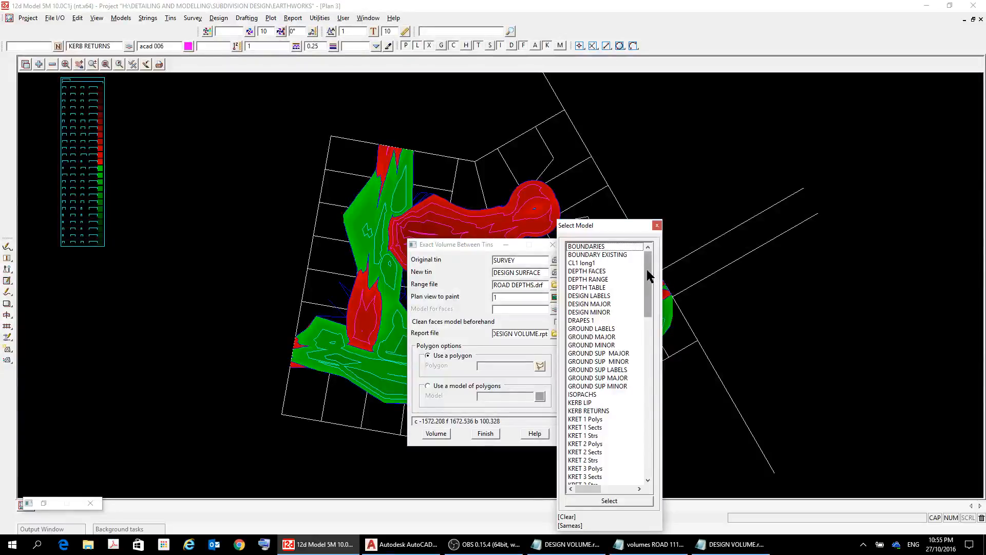
pyautogui.doubleClick(624, 263)
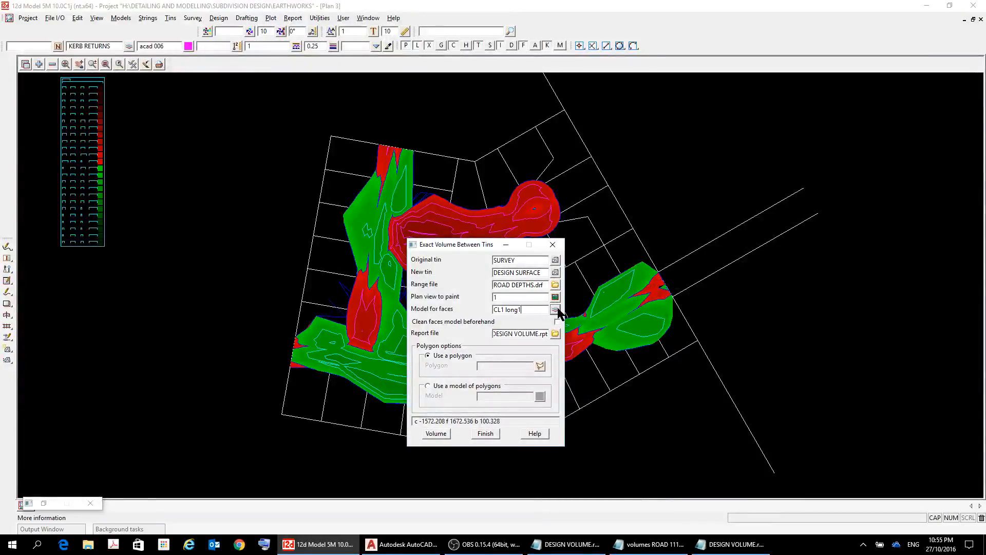
pyautogui.click(556, 311)
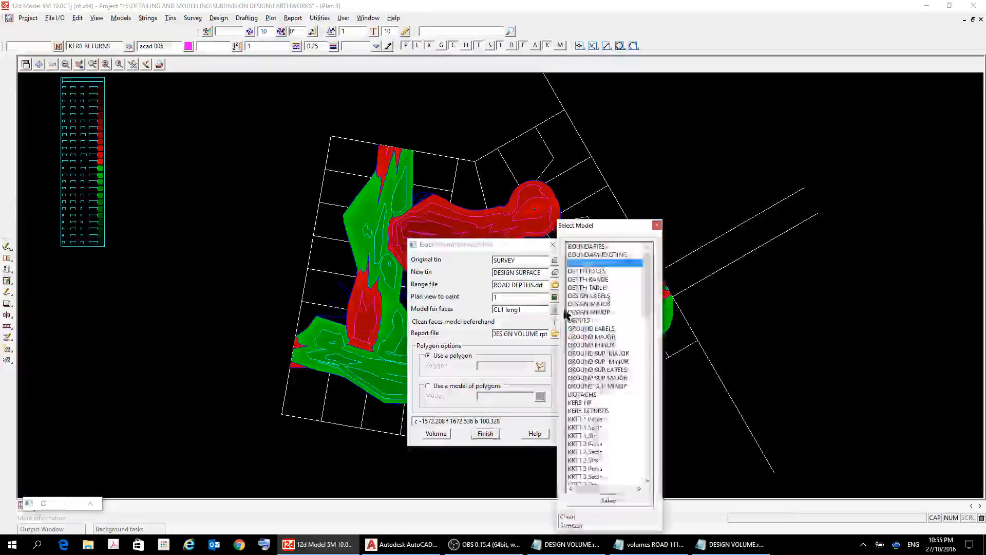
pyautogui.doubleClick(588, 272)
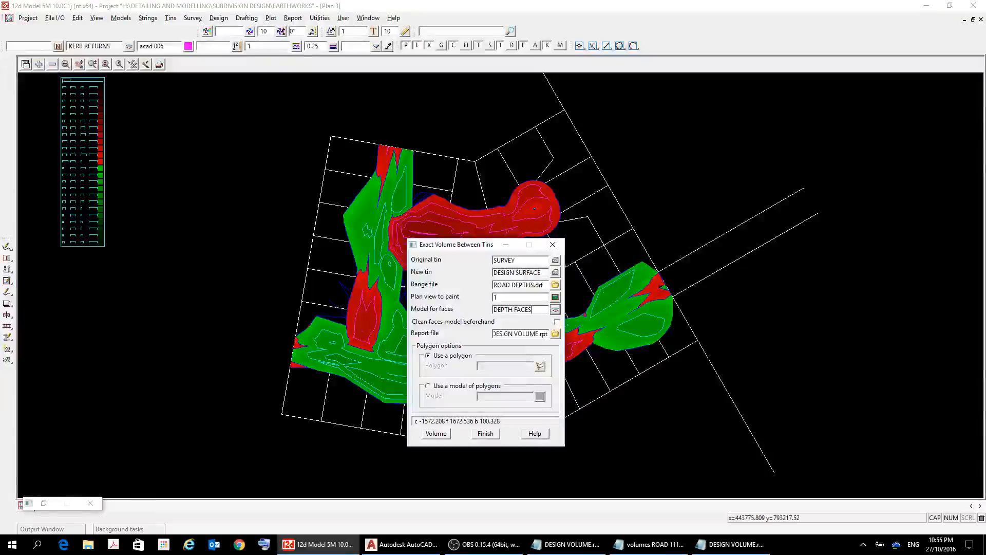
pyautogui.click(436, 434)
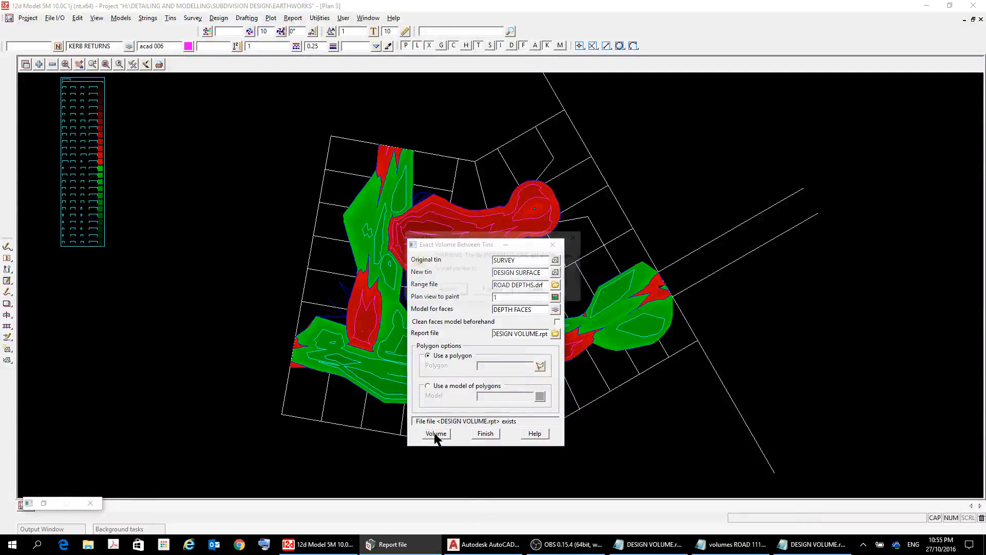
pyautogui.click(493, 290)
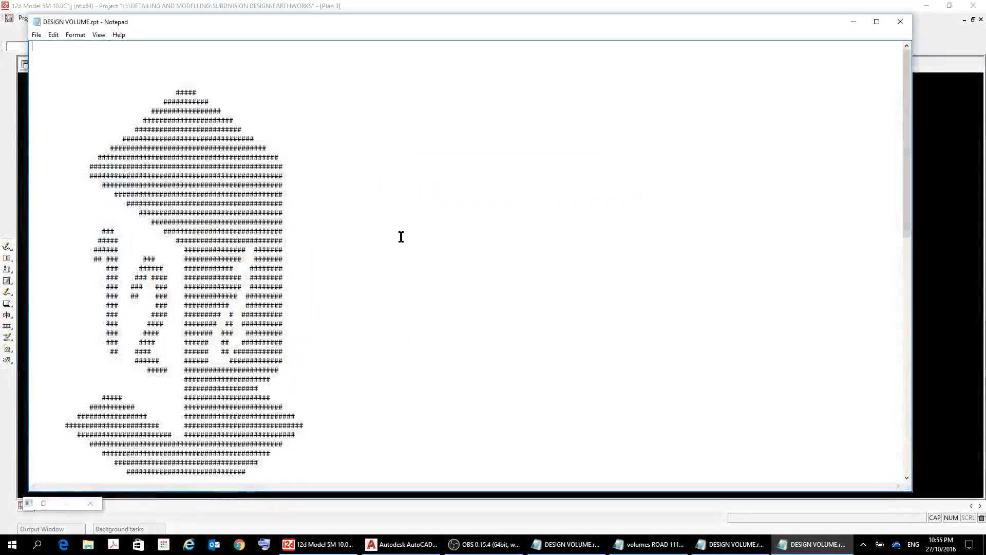
# - Examine the incremental and accumulative cut and fill volumes by depth range in the report, and close the report and volume dialog
pyautogui.scroll(-12, 406, 229)
pyautogui.scroll(-9, 393, 231)
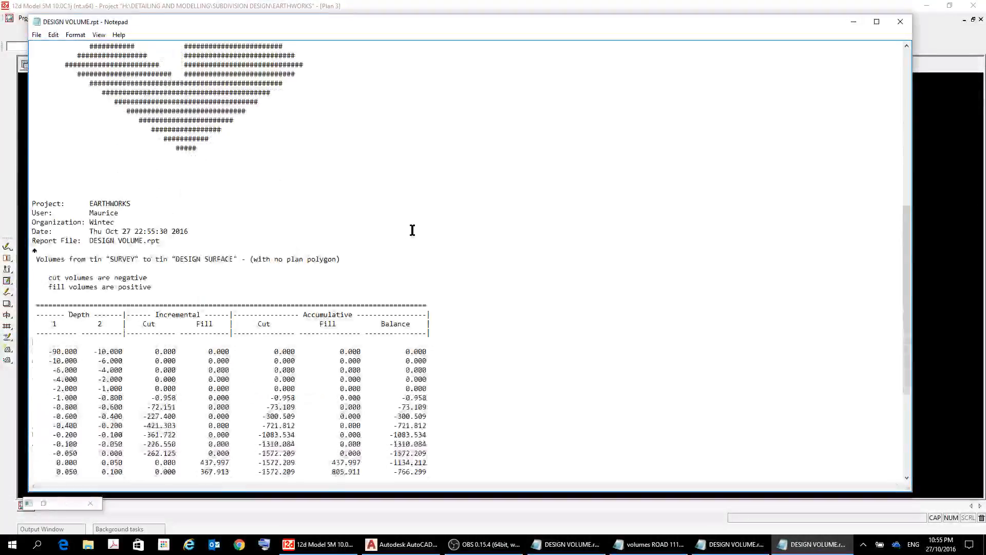
pyautogui.scroll(5, 398, 231)
pyautogui.scroll(7, 398, 232)
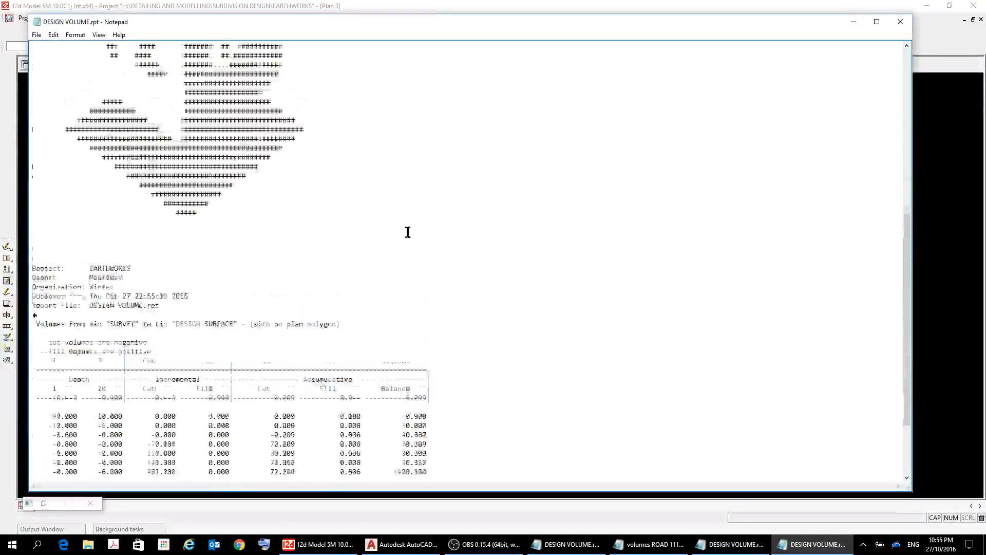
pyautogui.scroll(-5, 399, 230)
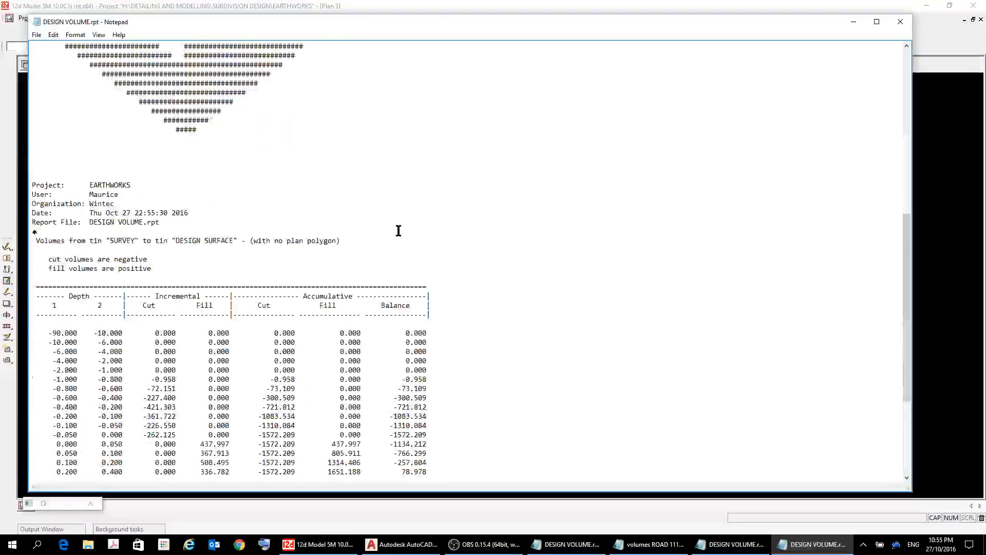
pyautogui.scroll(-4, 399, 230)
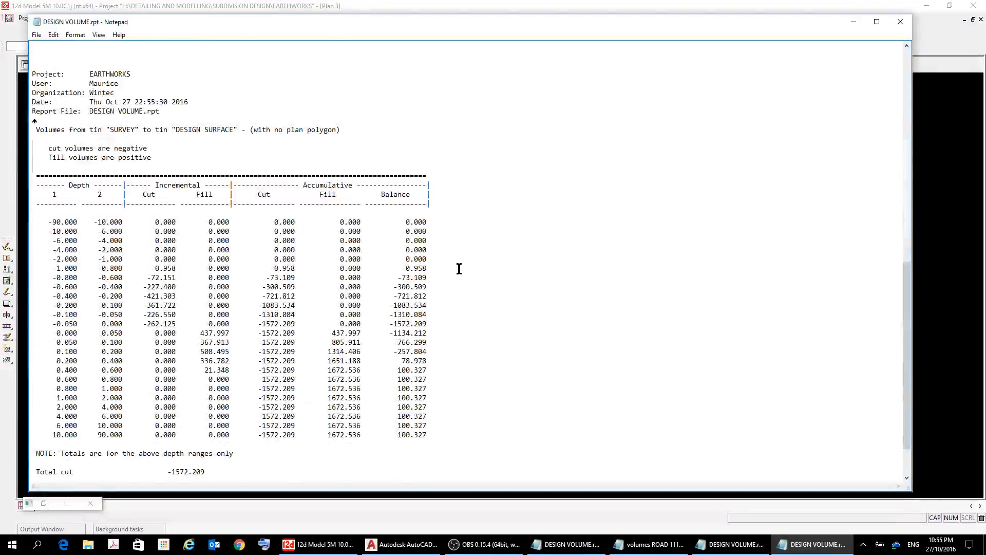
pyautogui.scroll(-1, 460, 269)
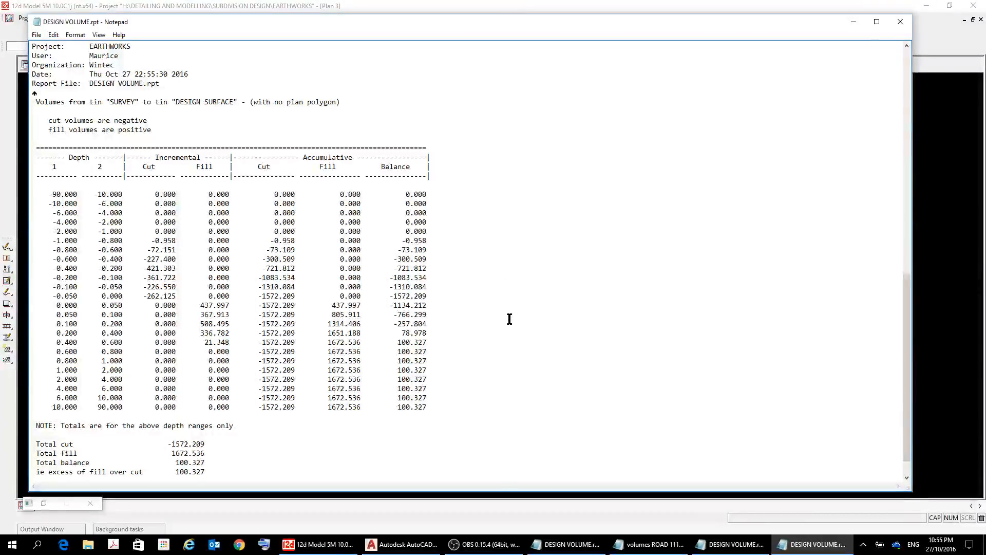
pyautogui.scroll(-1, 500, 307)
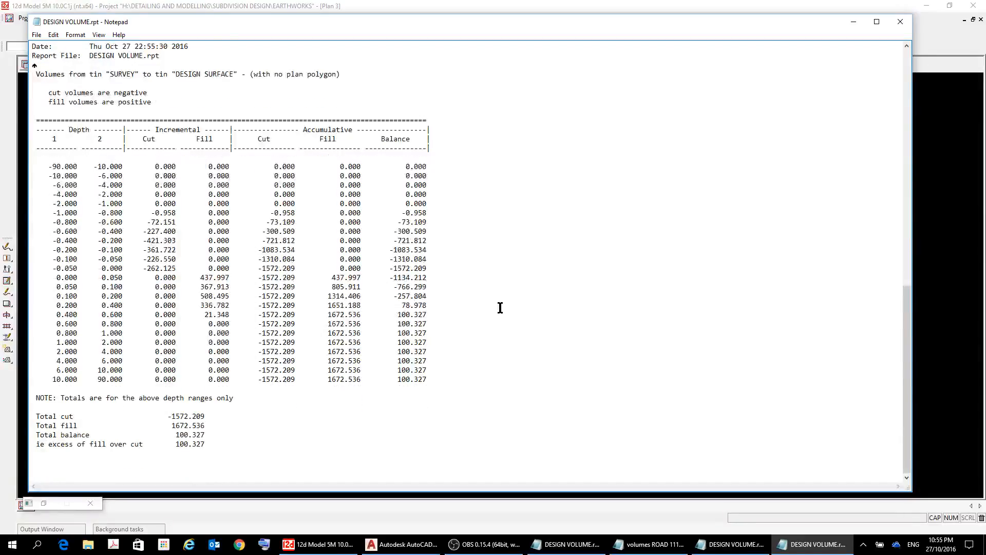
pyautogui.scroll(7, 500, 307)
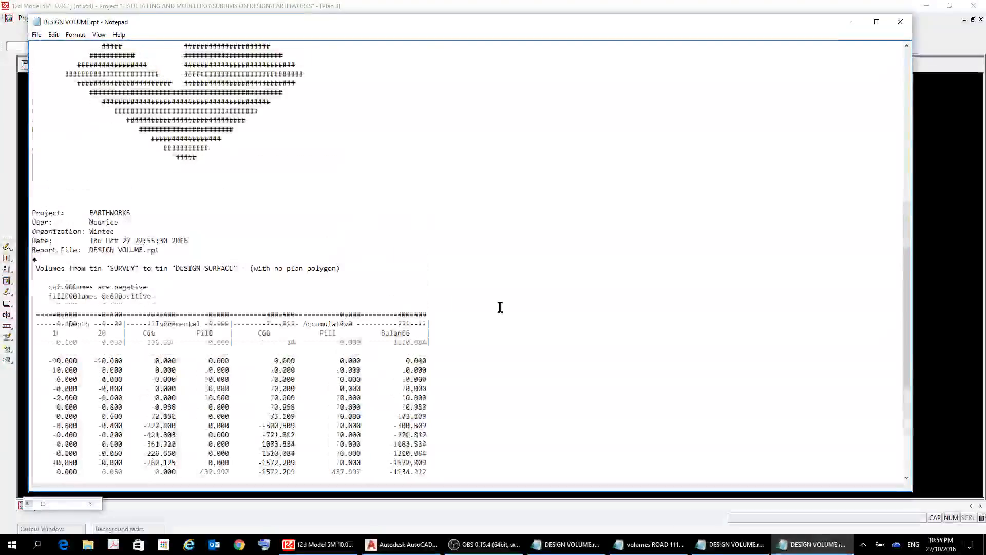
pyautogui.scroll(-7, 500, 308)
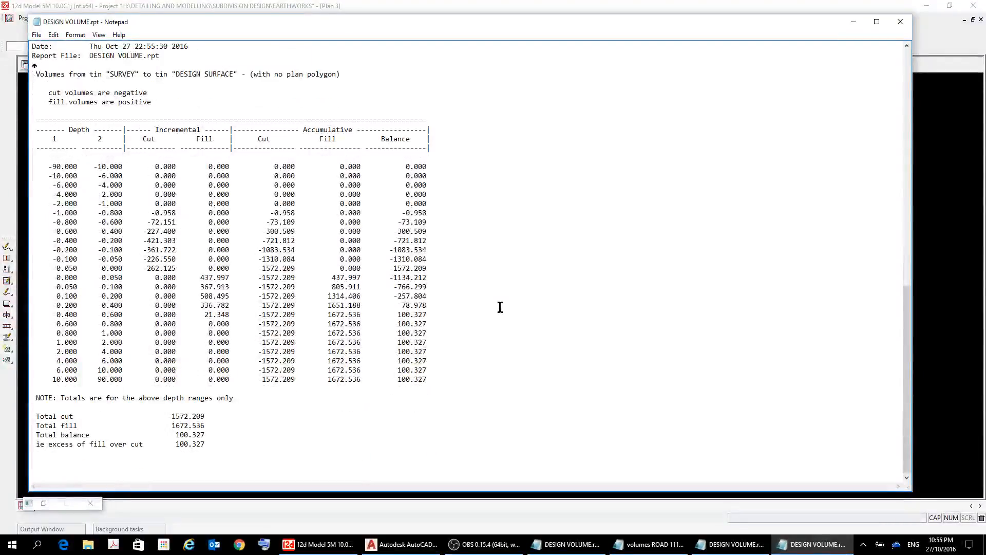
pyautogui.click(899, 22)
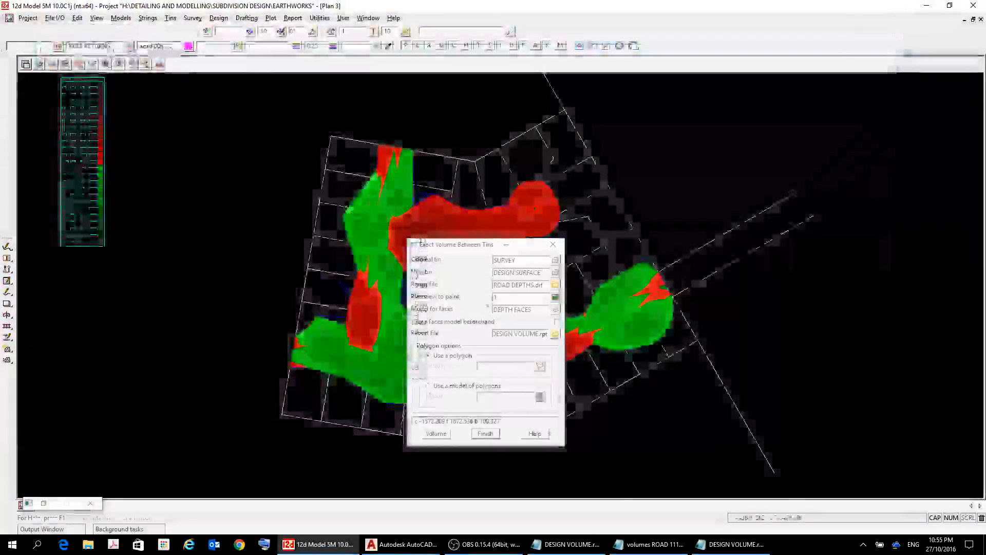
pyautogui.click(553, 245)
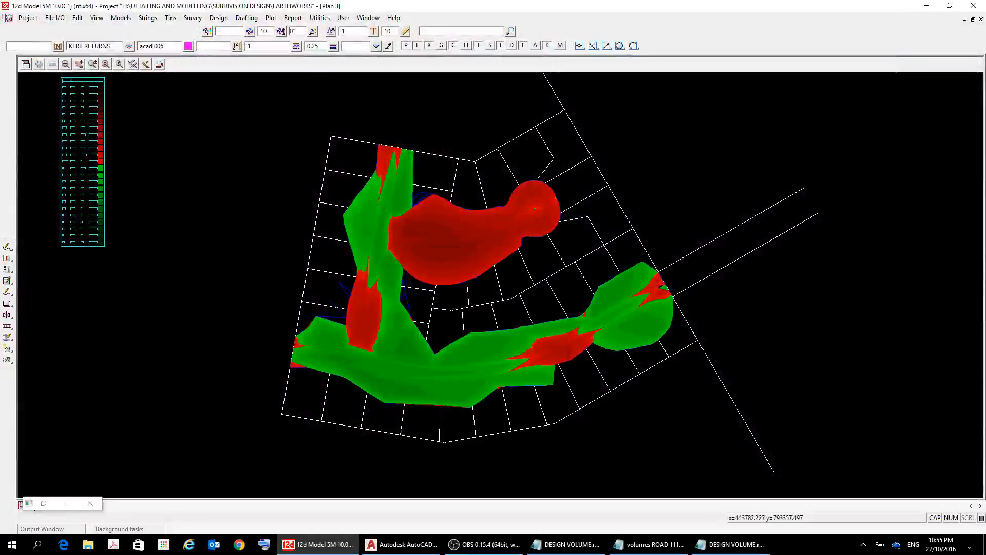
# - Remove the BOUNDARIES and BOUNDARY EXISTING models from plan view 3, leaving the depth faces, table and isopachs shown
pyautogui.click(52, 63)
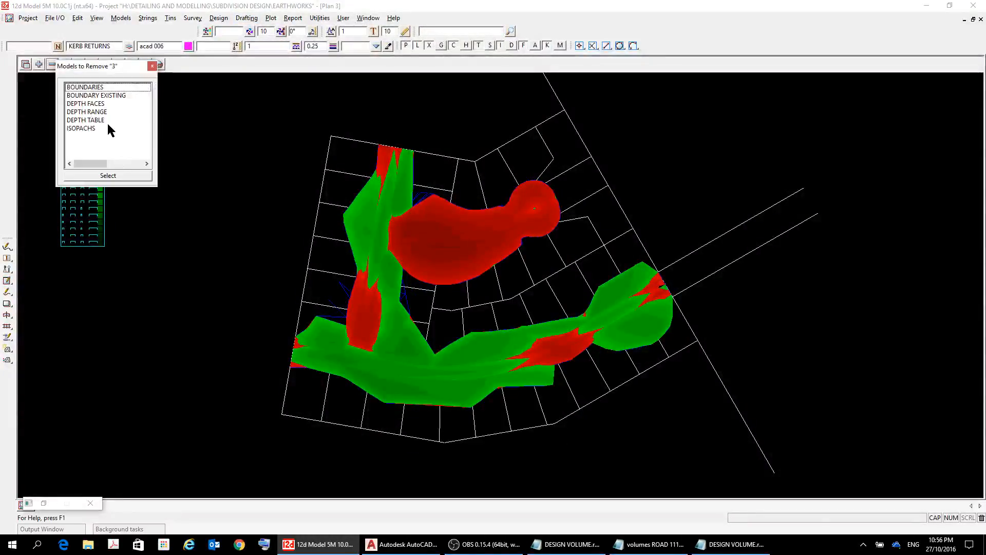
pyautogui.click(86, 88)
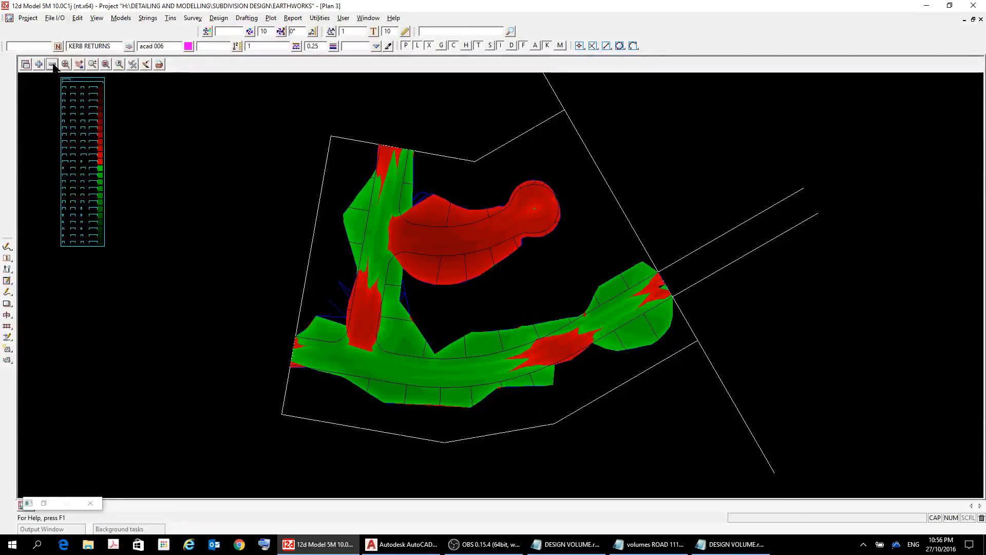
pyautogui.click(52, 64)
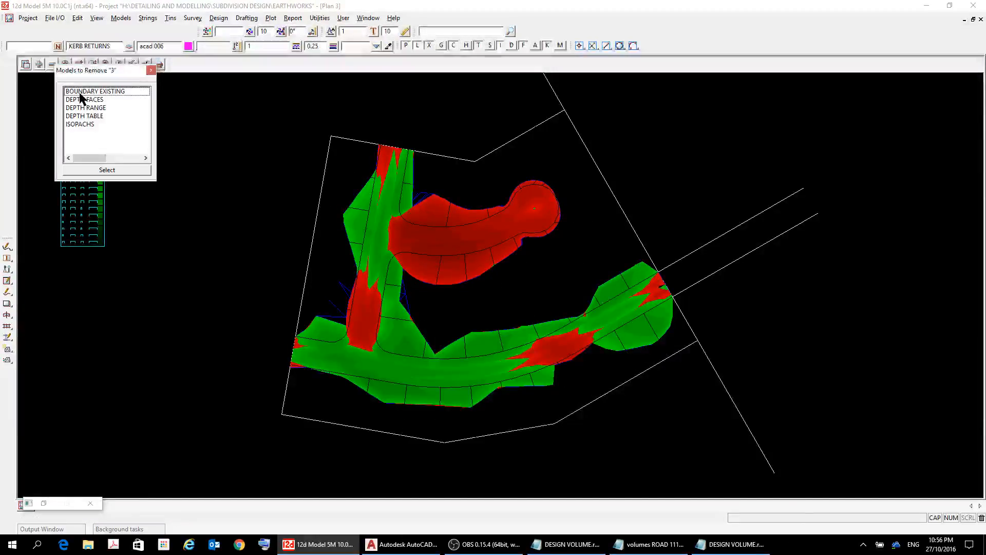
pyautogui.click(79, 91)
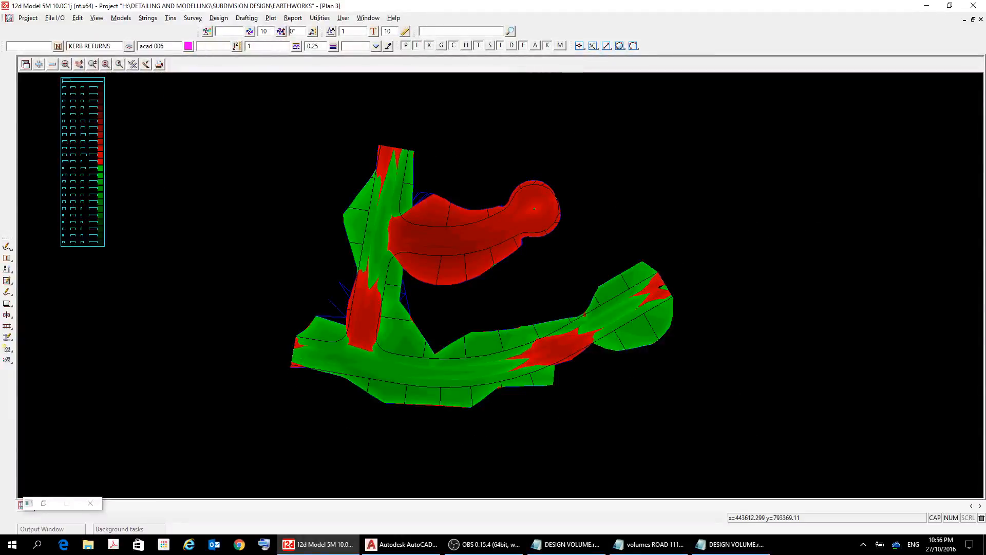
pyautogui.scroll(-2, 240, 206)
pyautogui.scroll(2, 240, 205)
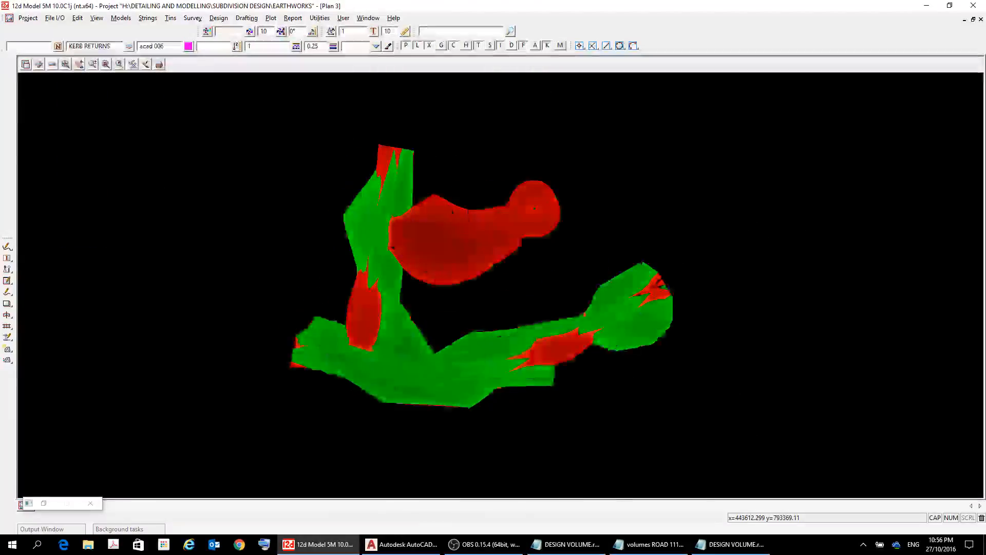
pyautogui.scroll(4, 241, 206)
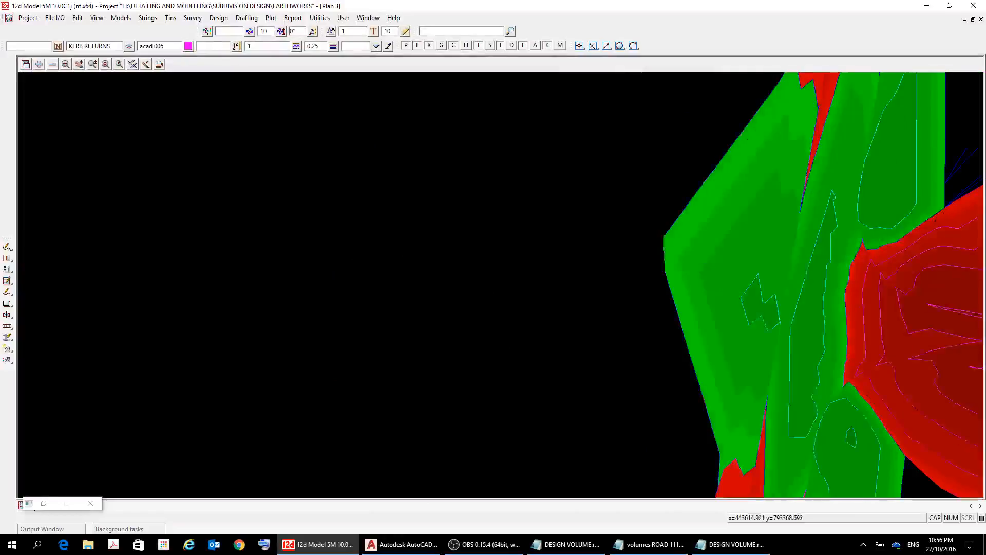
pyautogui.scroll(-3, 290, 232)
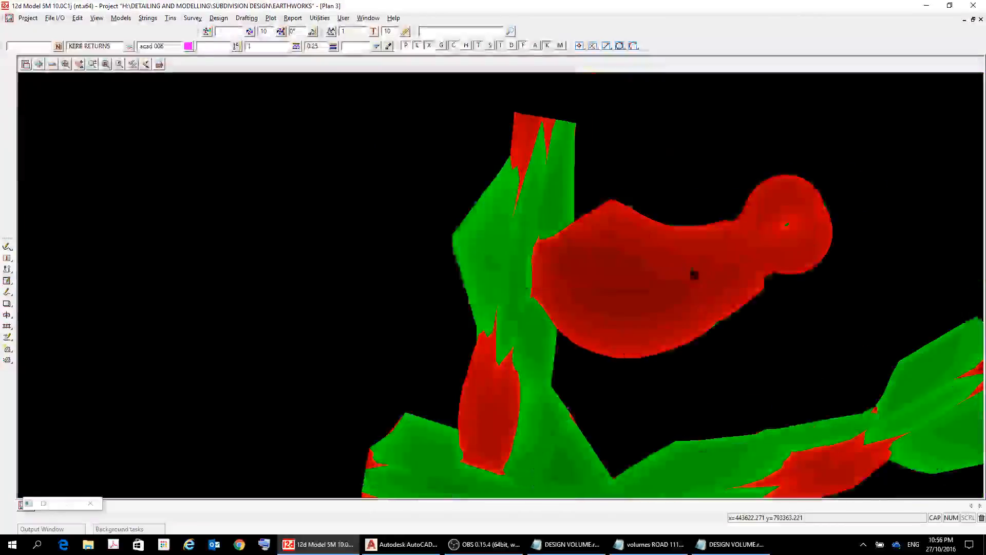
pyautogui.scroll(-3, 694, 274)
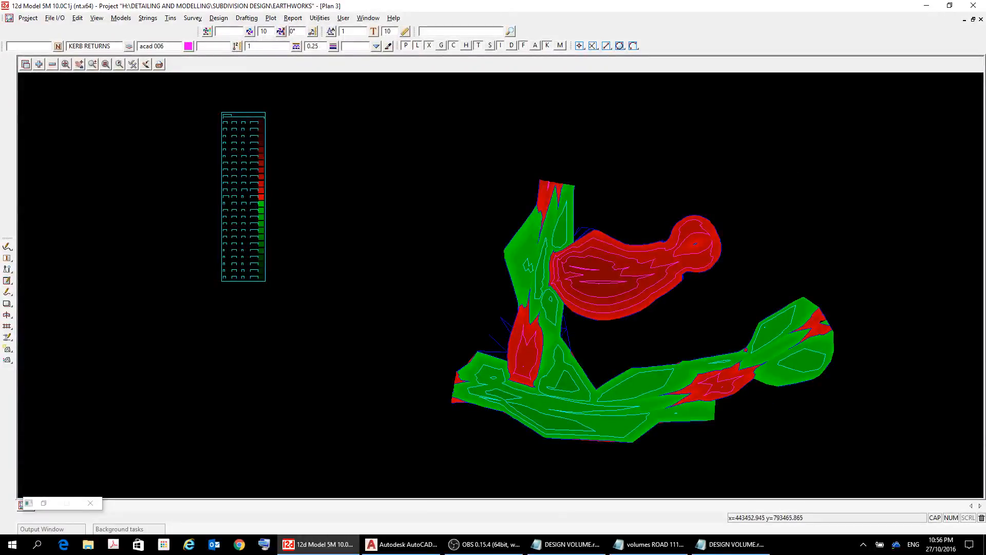
# - Start a DWG/DXF export with plan view 3 as the data to write, keeping the dwg format
pyautogui.click(54, 18)
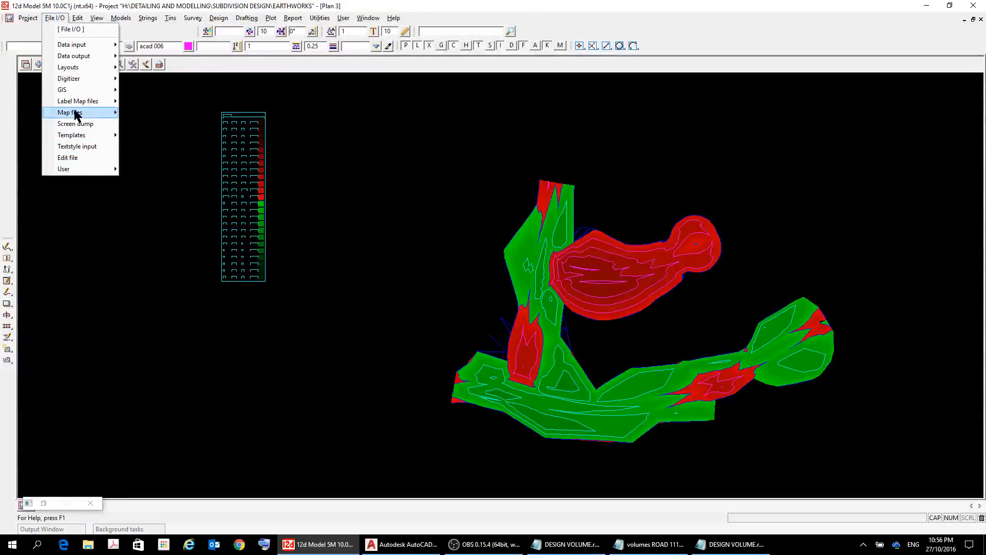
pyautogui.moveTo(70, 59)
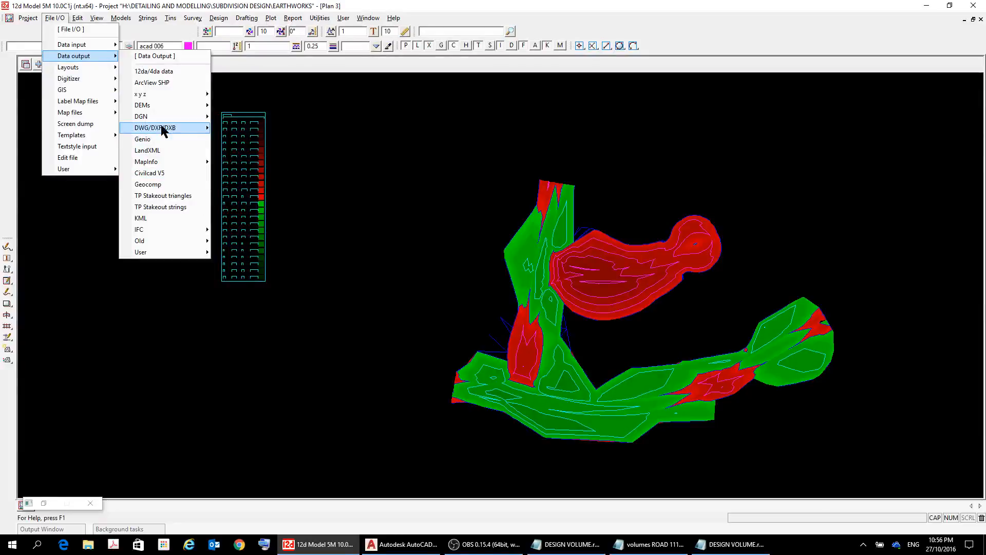
pyautogui.moveTo(166, 128)
pyautogui.click(249, 145)
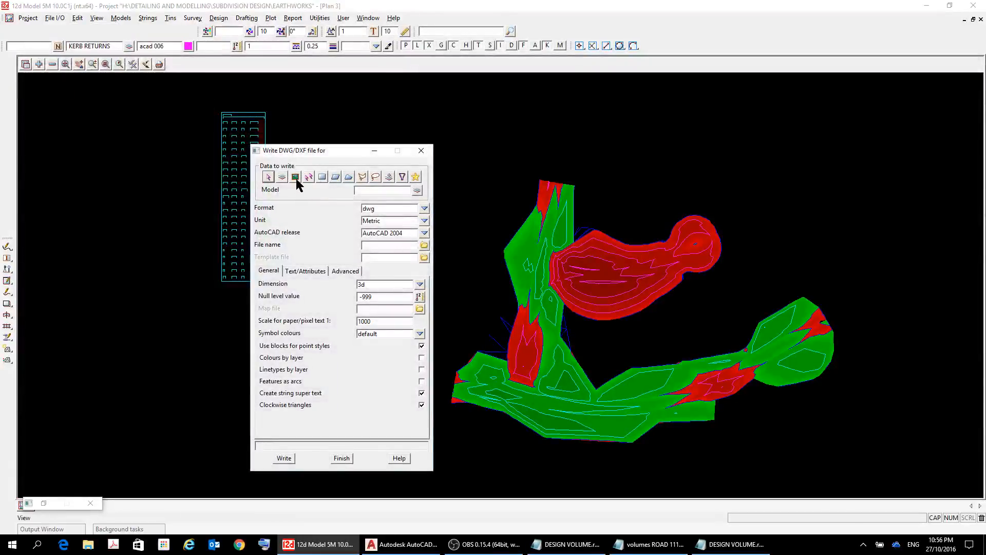
pyautogui.click(296, 179)
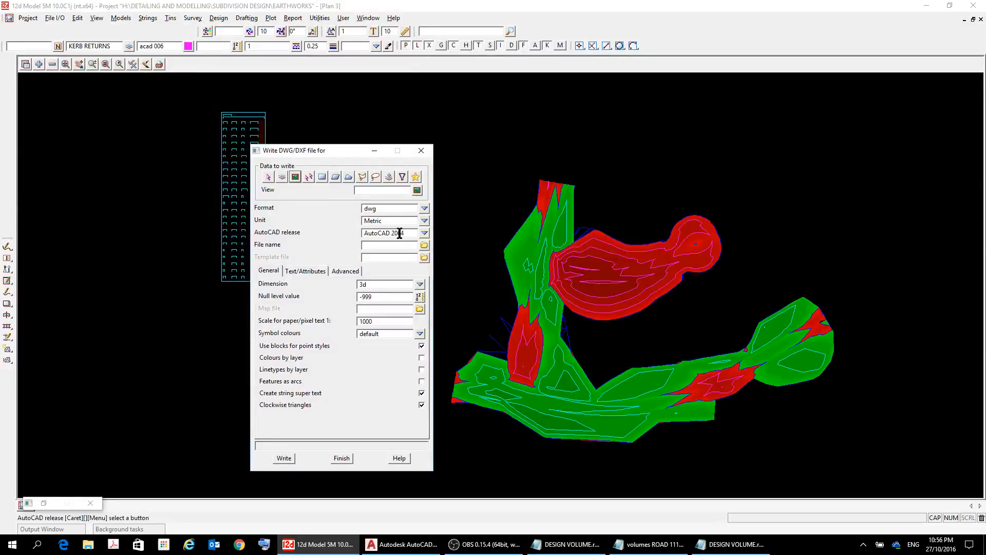
pyautogui.click(417, 191)
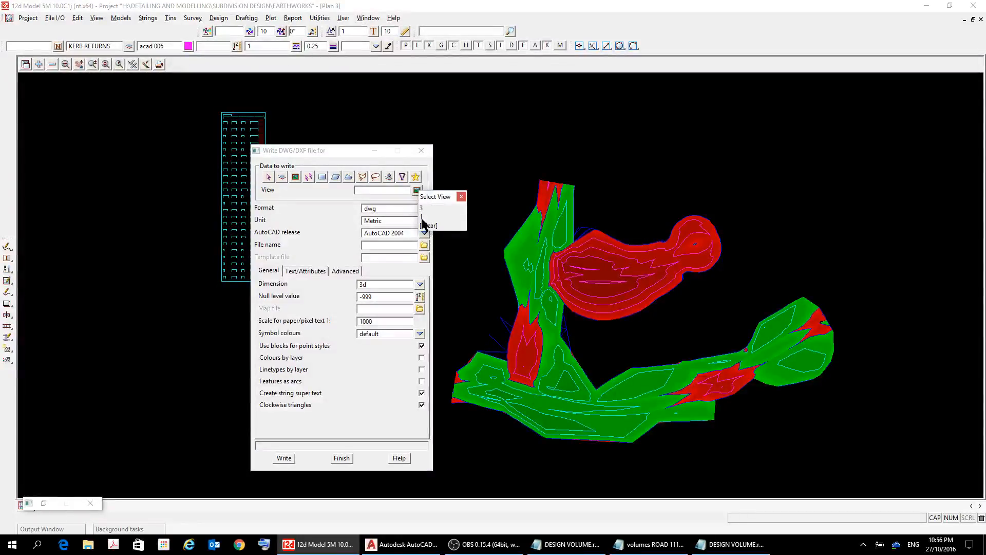
pyautogui.click(423, 209)
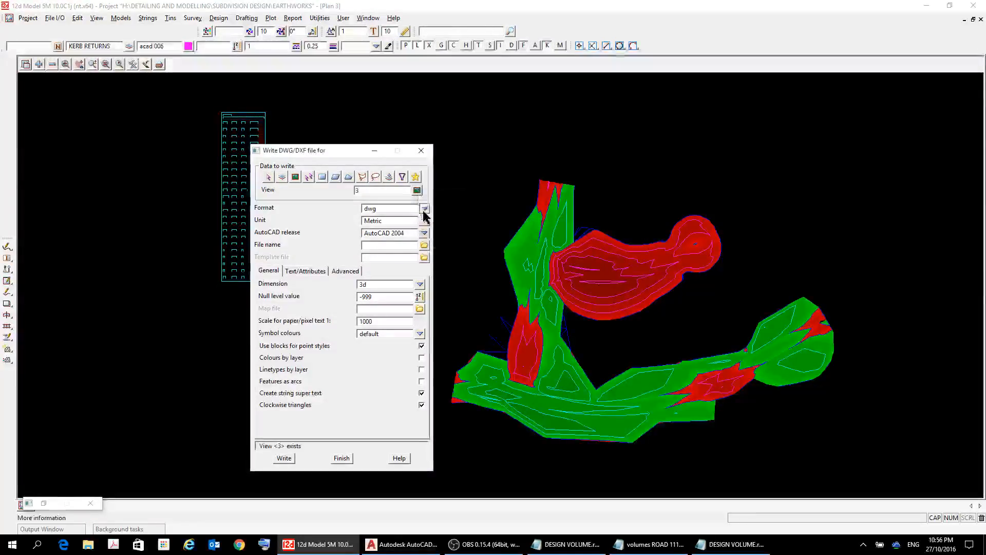
pyautogui.click(424, 209)
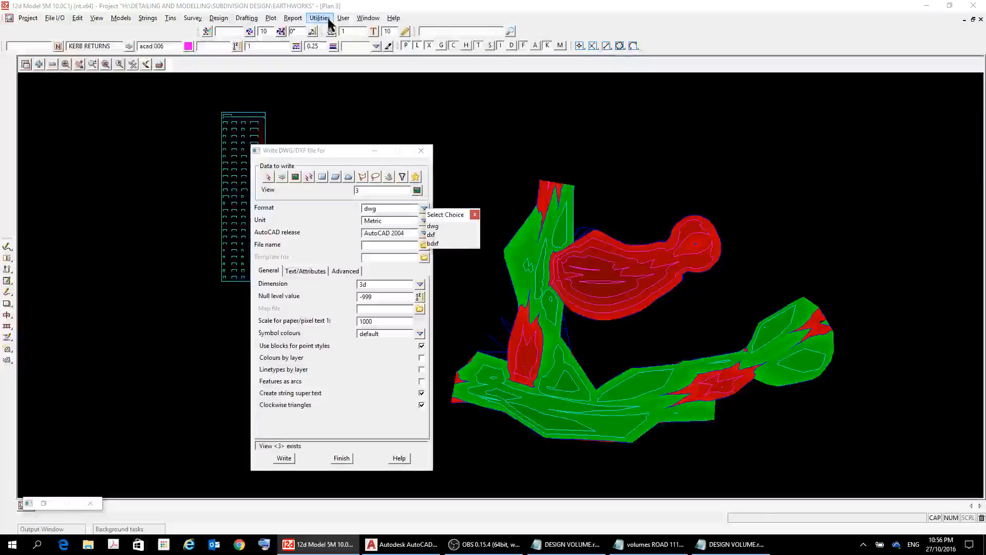
pyautogui.click(474, 215)
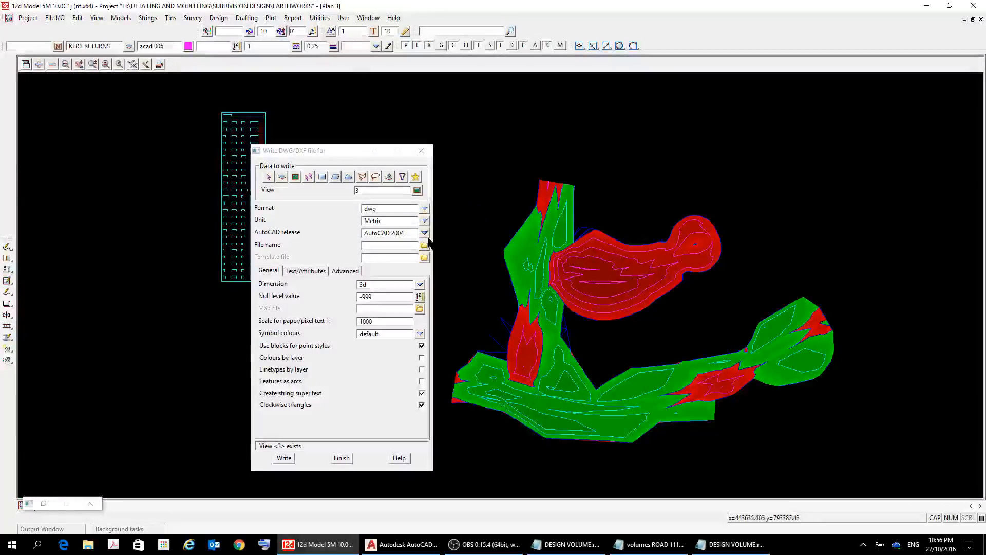
# - Name the DWG output file EARTHWORKS, after checking the existing DWG files in the project folder
pyautogui.click(376, 246)
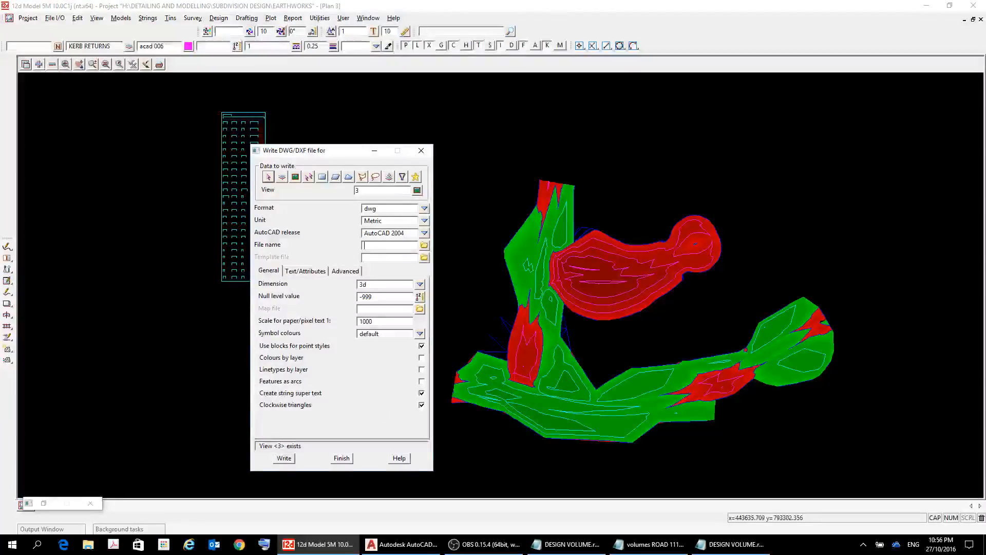
pyautogui.click(424, 246)
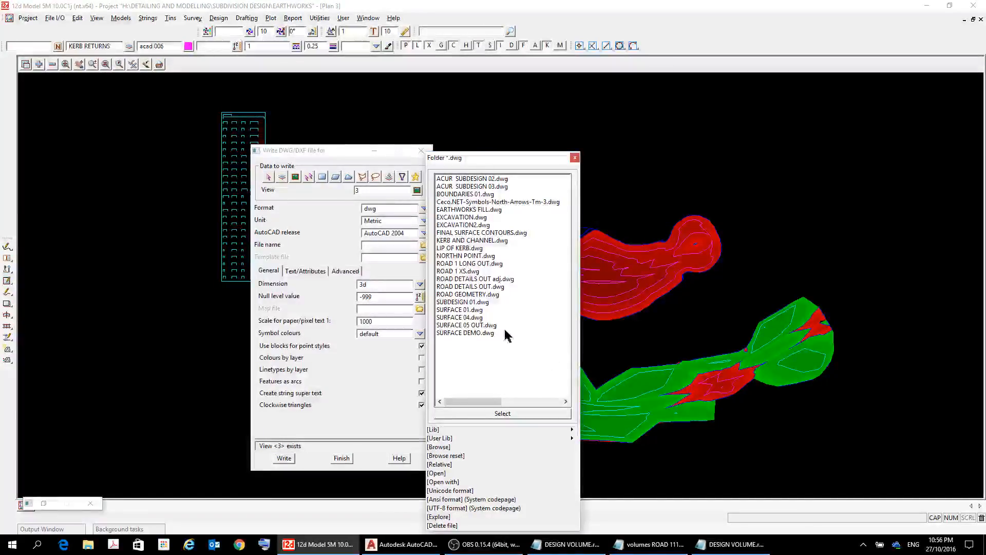
pyautogui.click(575, 158)
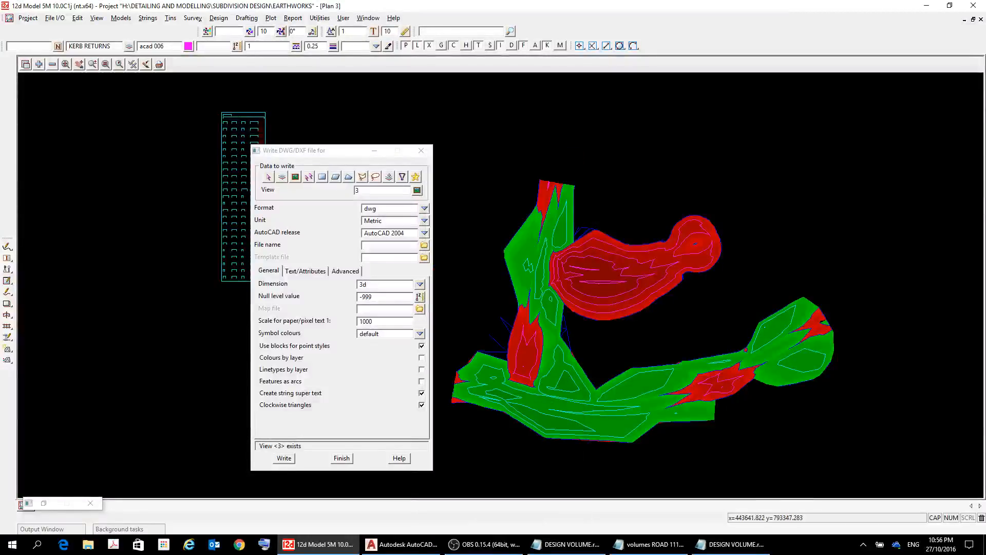
pyautogui.click(380, 244)
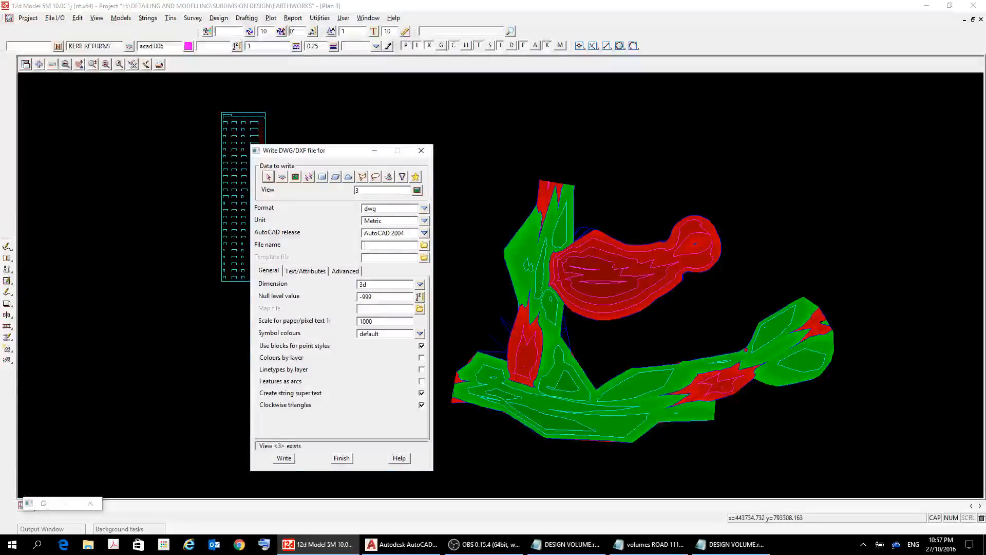
pyautogui.write('VO')
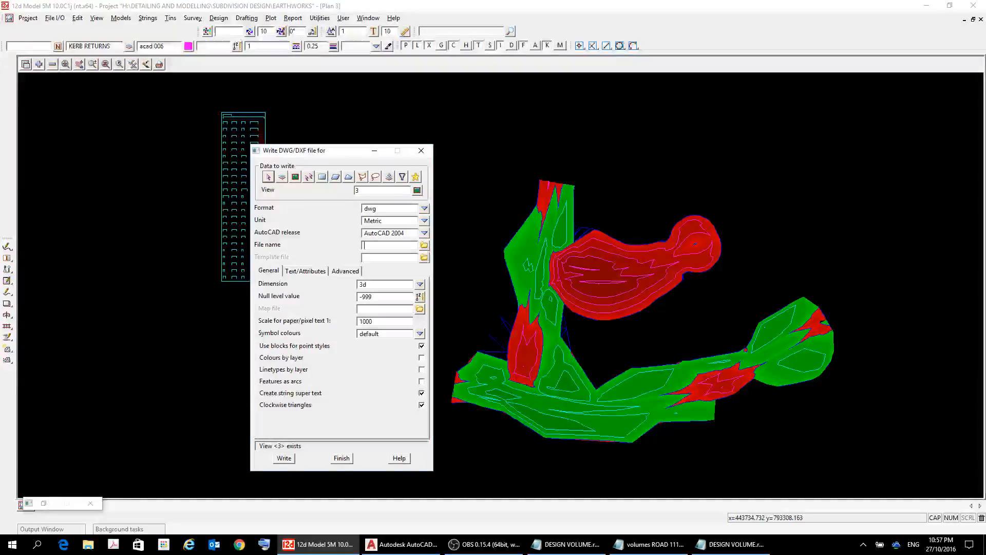
pyautogui.write('EARTHWORKS')
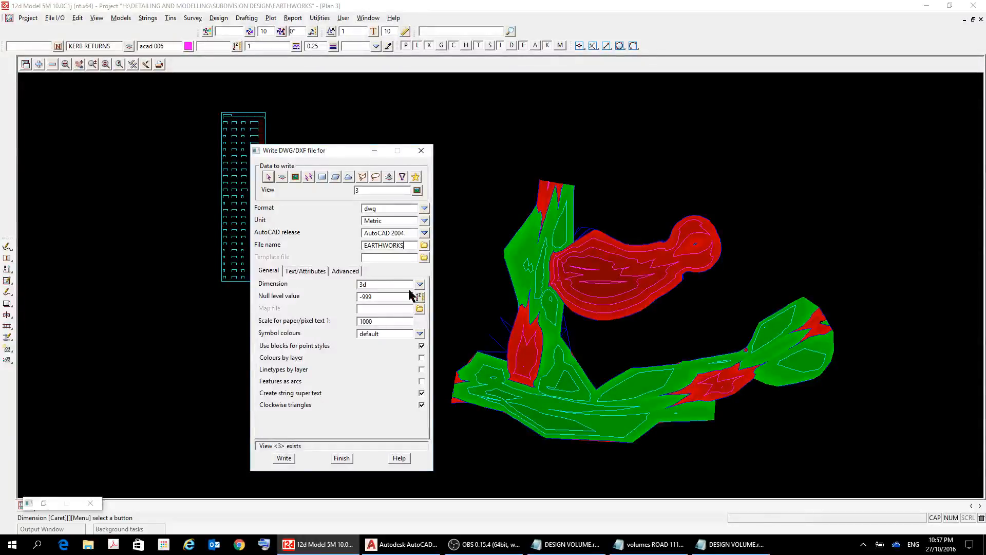
pyautogui.click(452, 293)
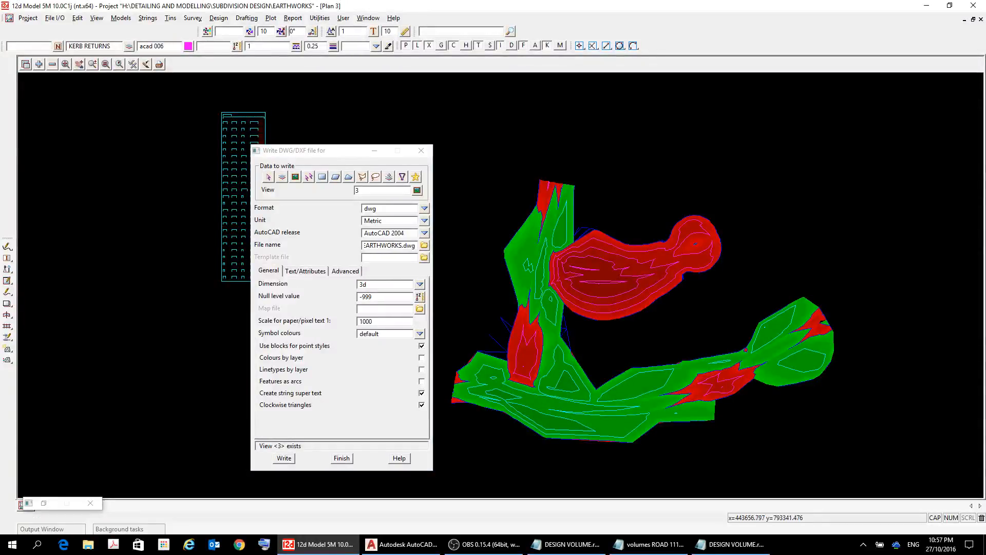
# - Set the dimension of the DWG export to 2d
pyautogui.click(419, 285)
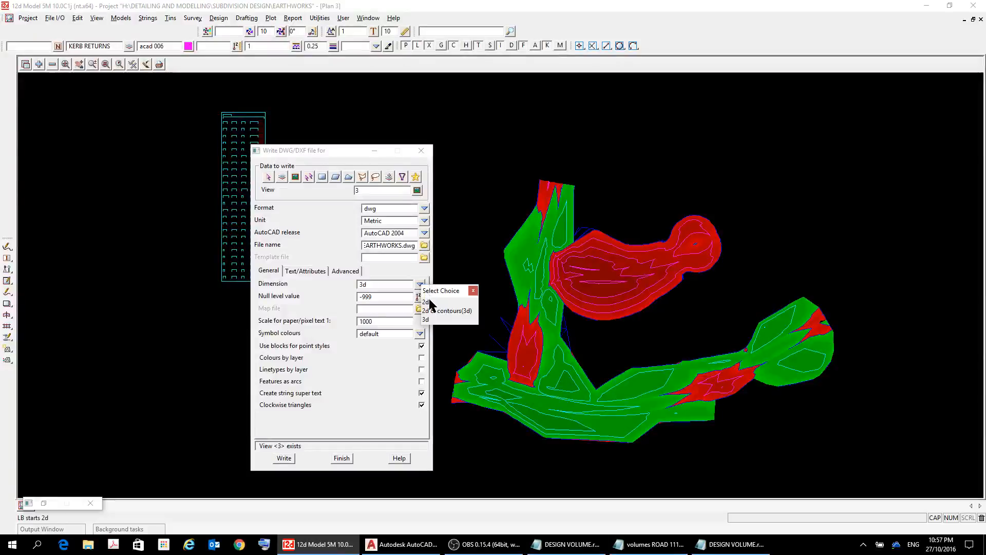
pyautogui.click(427, 302)
pyautogui.moveTo(403, 300); pyautogui.dragTo(278, 322)
pyautogui.rightClick(278, 321)
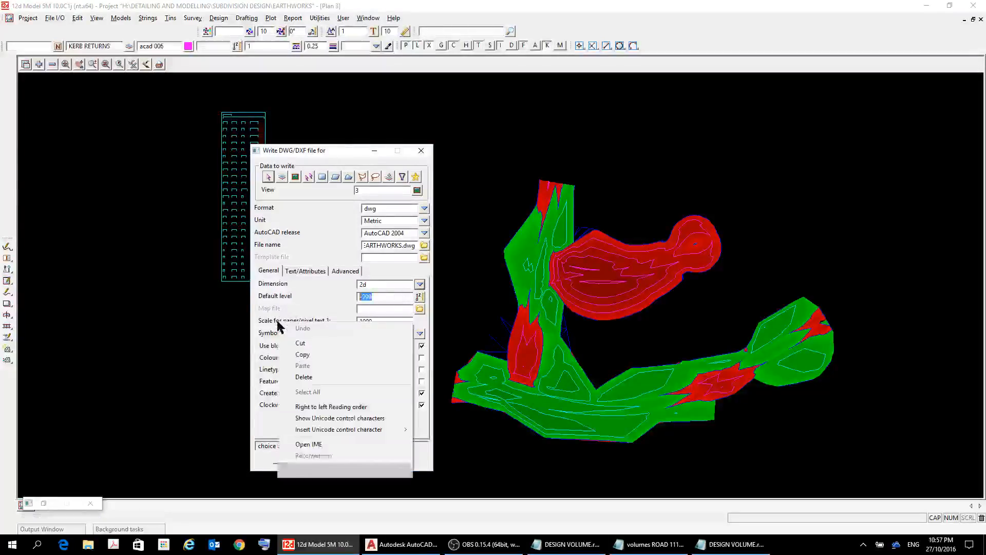
pyautogui.click(293, 320)
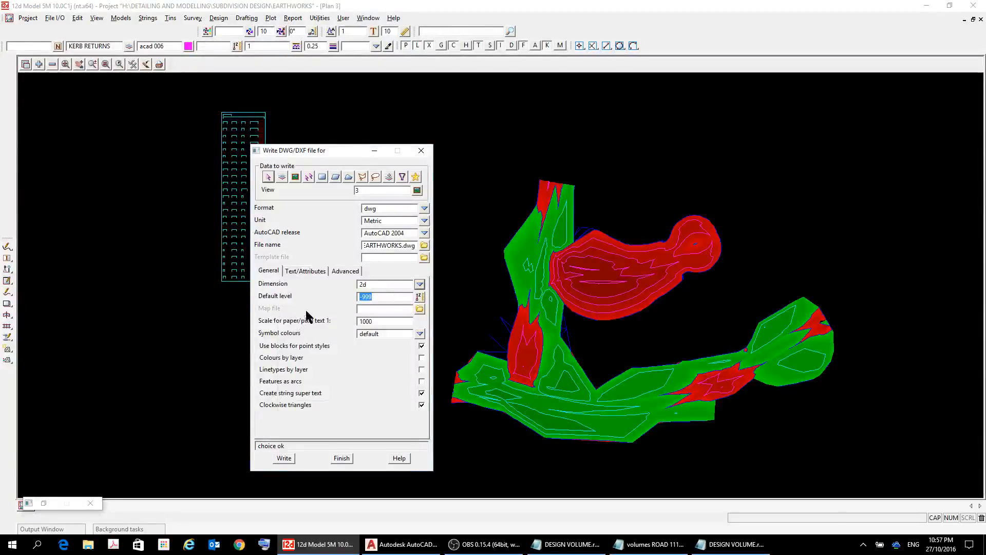
pyautogui.rightClick(311, 280)
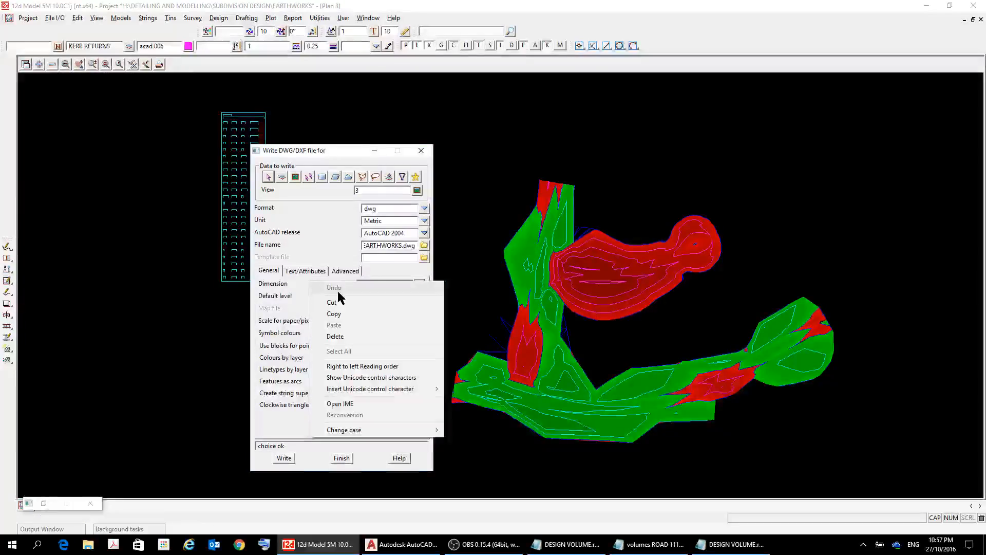
pyautogui.click(465, 298)
# - Set the export's default level to 0, then write the DWG file and close the export dialog
pyautogui.moveTo(375, 297); pyautogui.dragTo(339, 298)
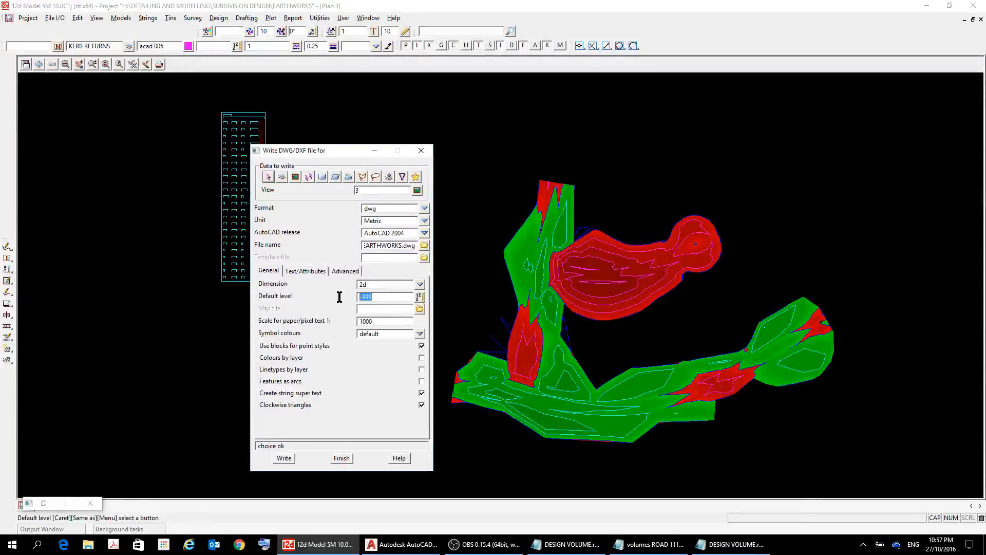
pyautogui.write('0')
pyautogui.press('Return')
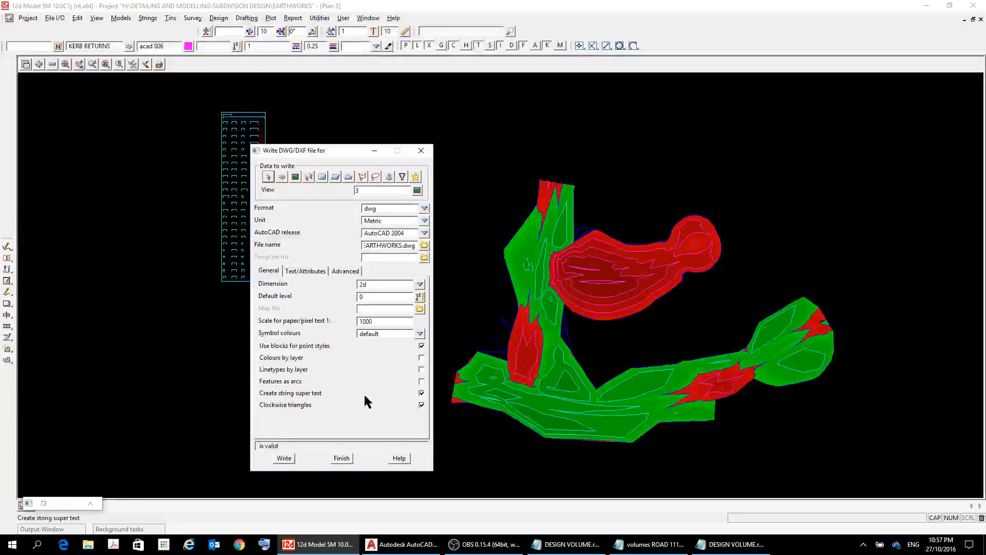
pyautogui.click(284, 459)
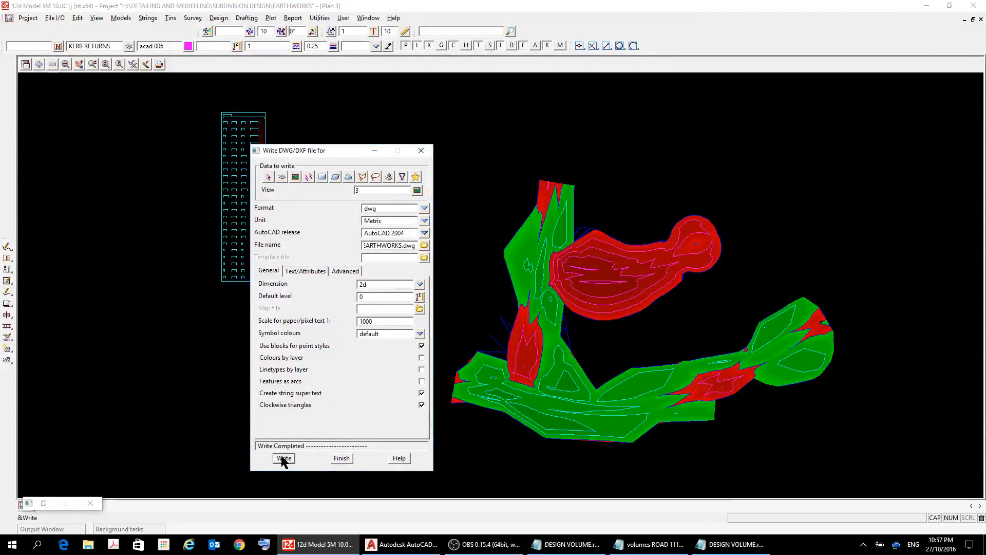
pyautogui.click(342, 459)
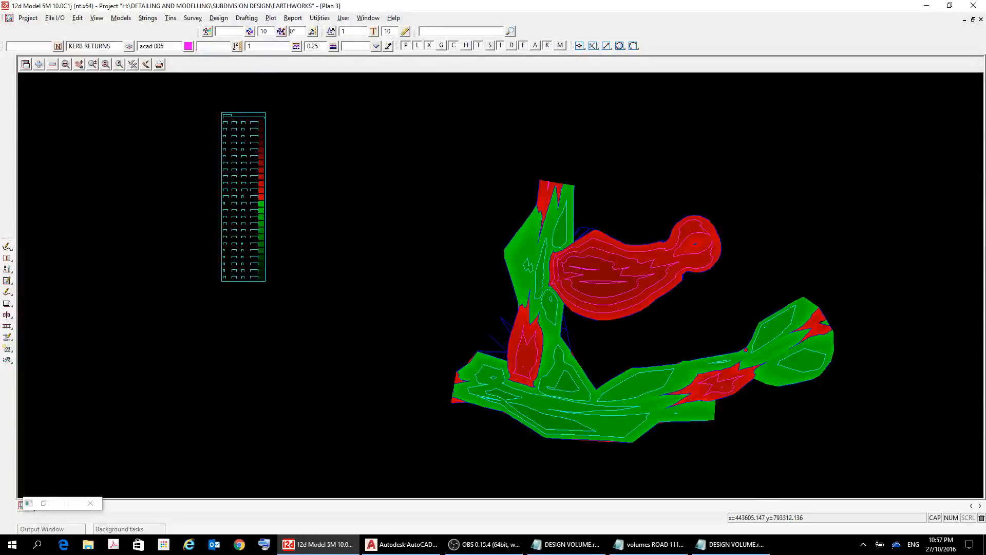